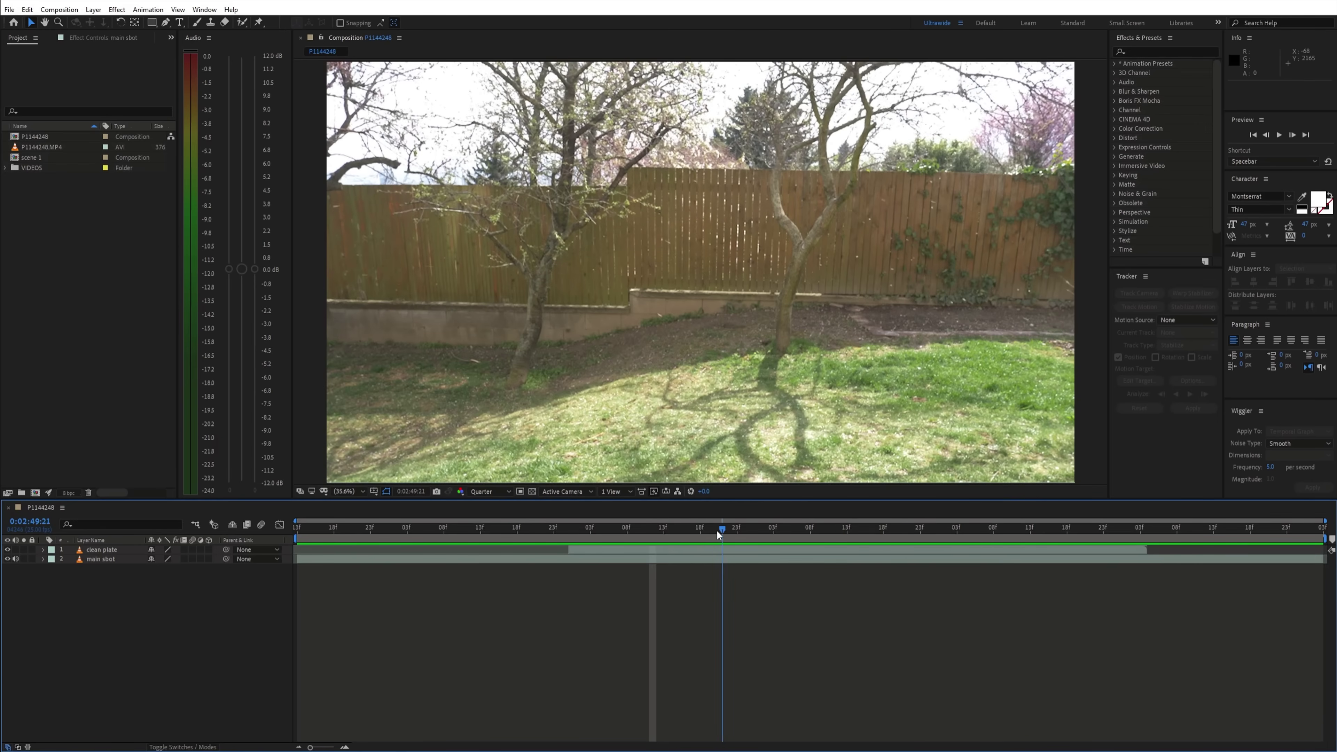
pyautogui.click(7, 549)
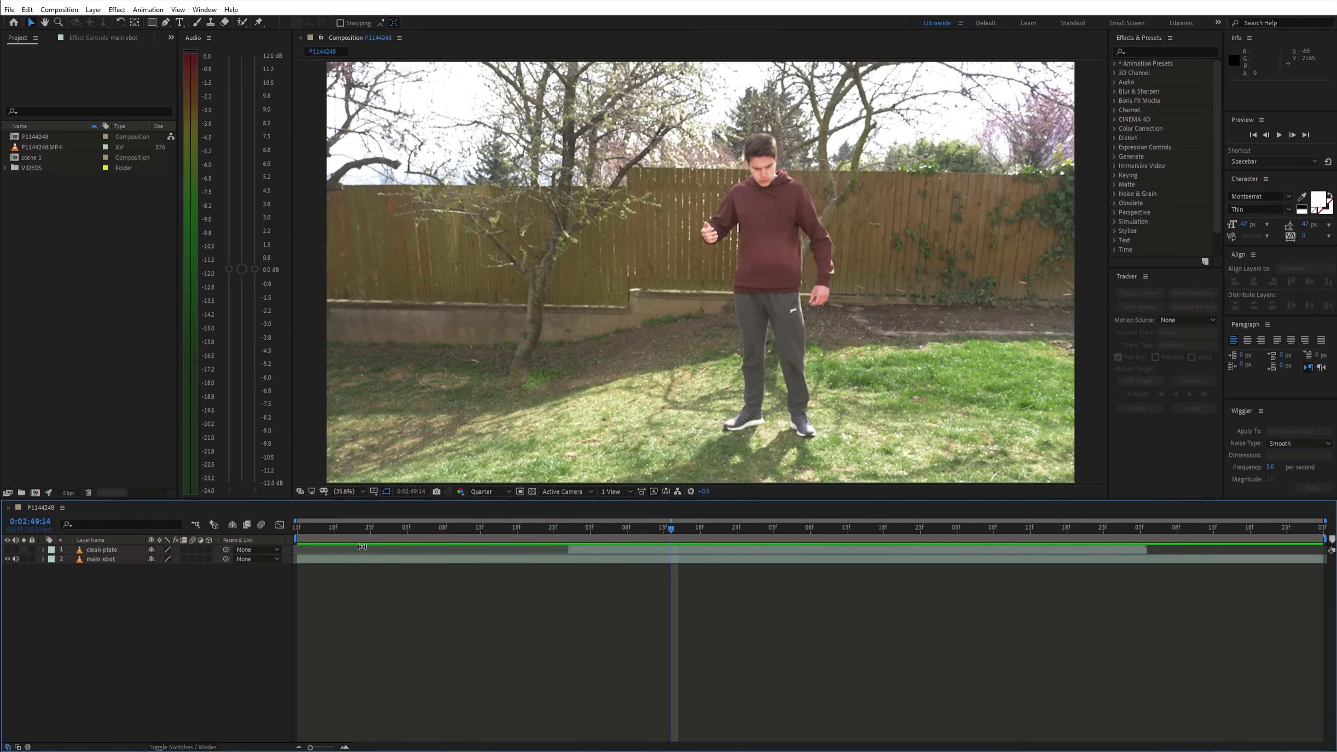
# Step: After checking the clean plate, duplicate the main shot layer and rename the copy 'roto'
pyautogui.moveTo(364, 529); pyautogui.dragTo(541, 536)
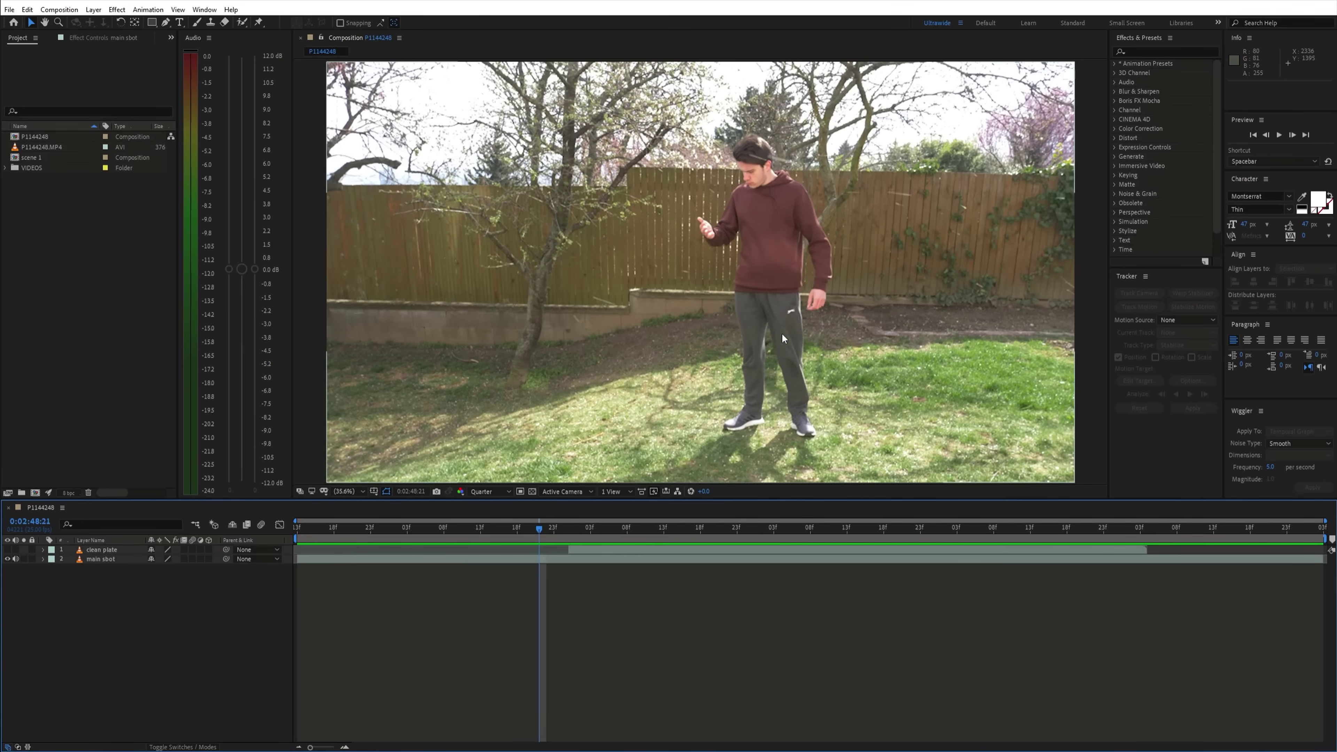
pyautogui.click(462, 561)
pyautogui.hotkey('ctrl', 'd')
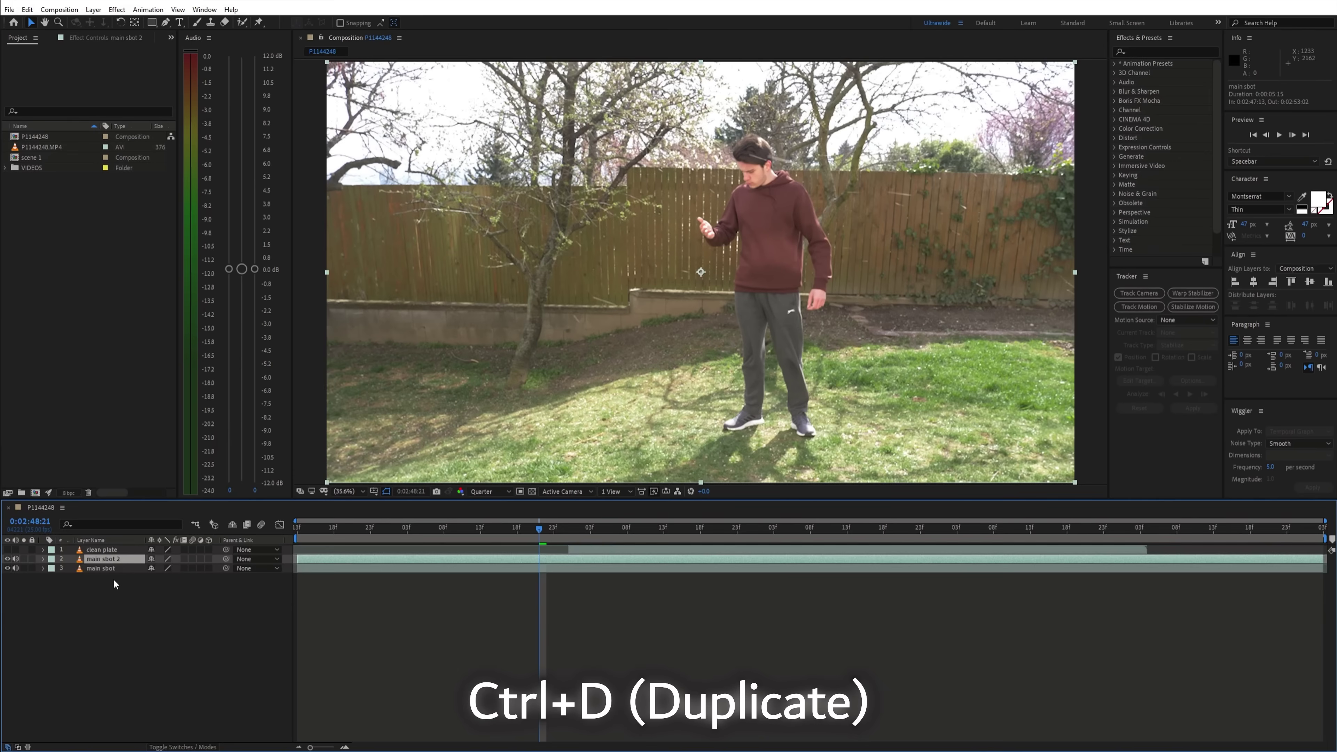
pyautogui.press('Return')
pyautogui.write('roto')
pyautogui.press('Return')
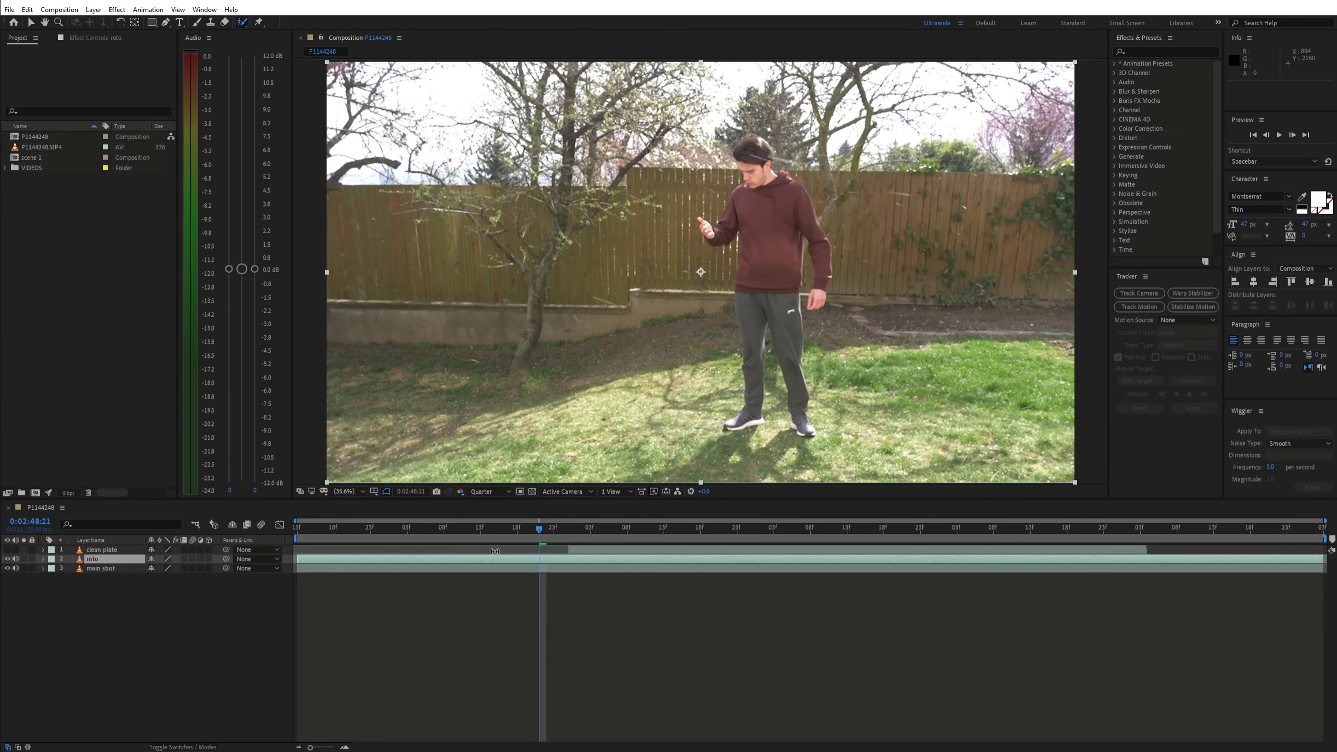
# Step: Paint a Roto Brush selection over the man in the Layer panel and freeze the matte
pyautogui.doubleClick(496, 560)
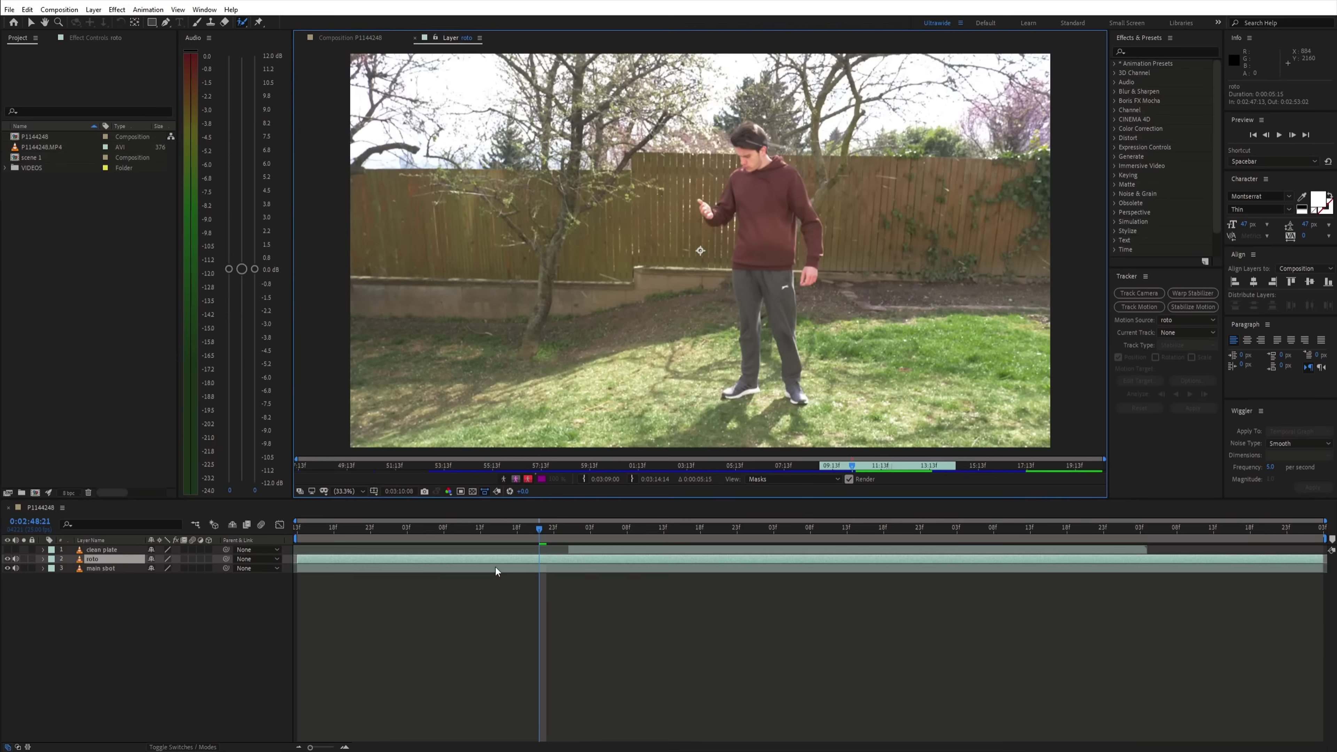
pyautogui.moveTo(647, 64); pyautogui.dragTo(650, 131)
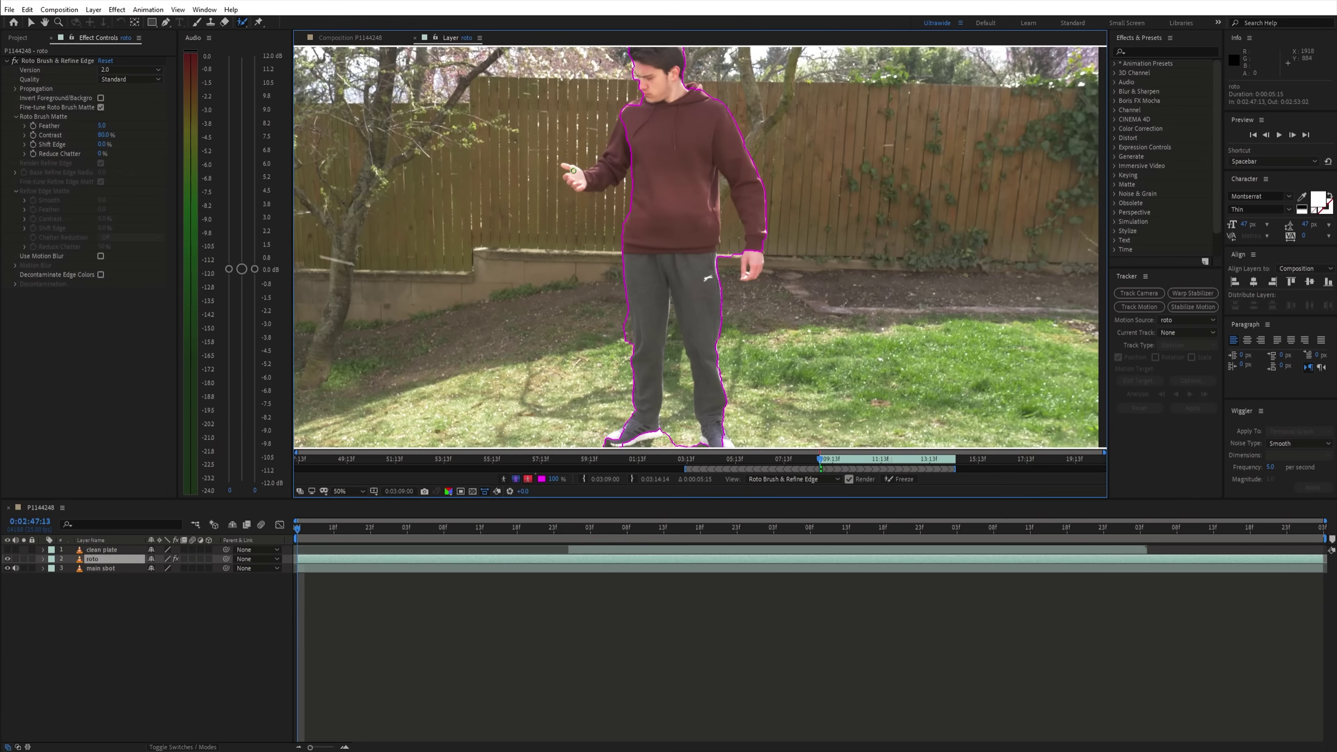
pyautogui.scroll(4, 618, 154)
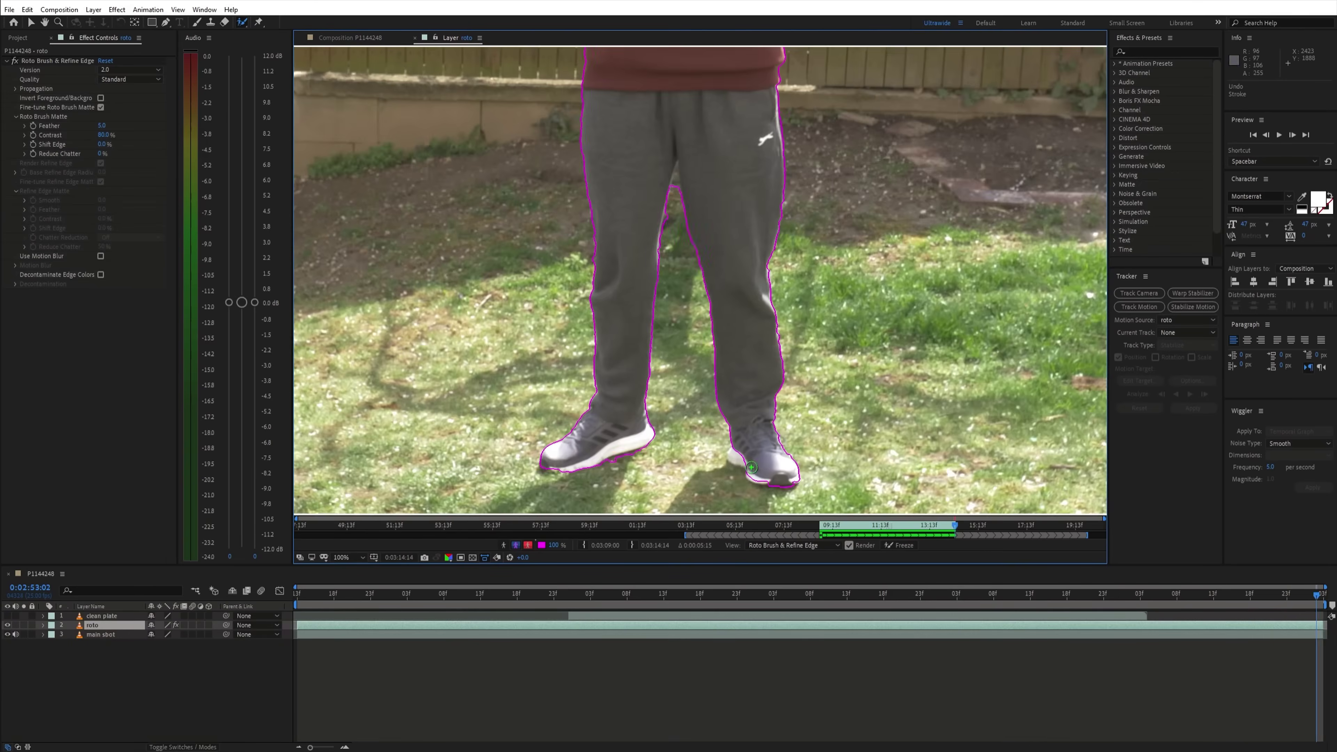
pyautogui.scroll(-2, 751, 467)
pyautogui.moveTo(955, 525); pyautogui.dragTo(825, 523)
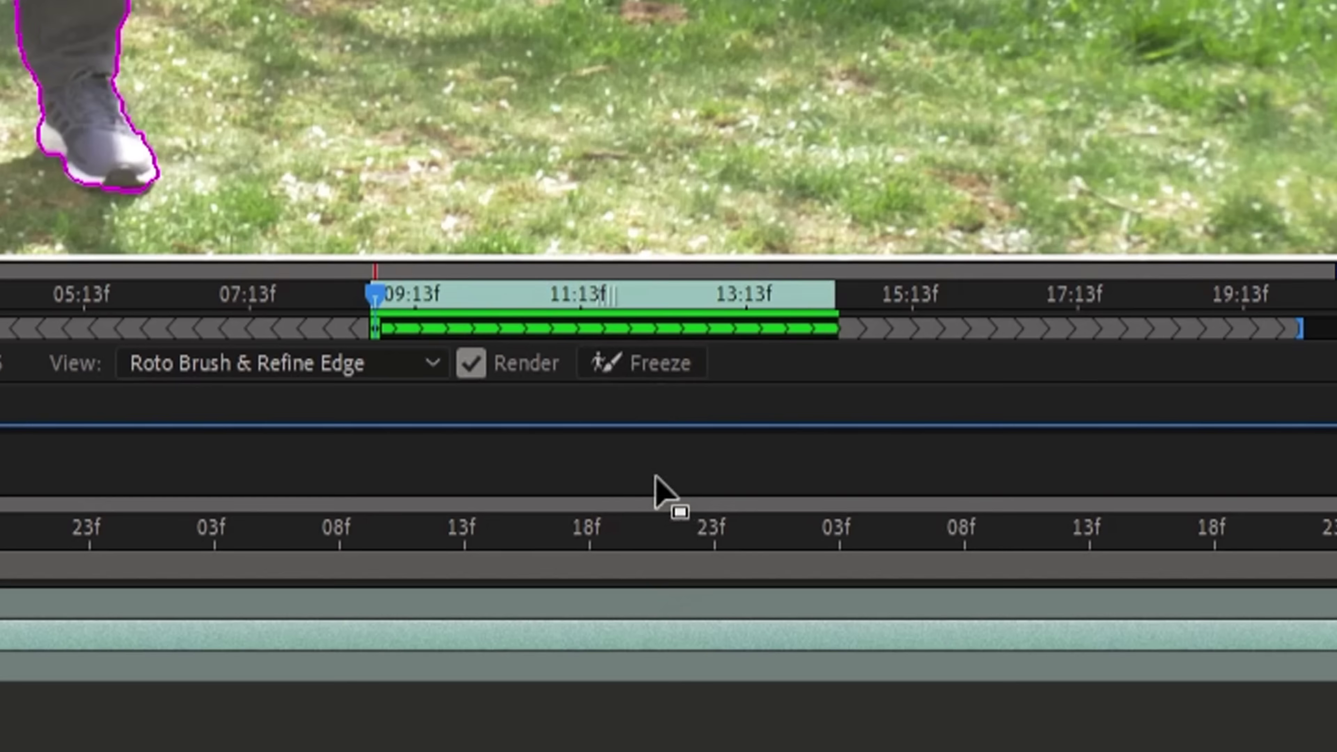
pyautogui.click(606, 375)
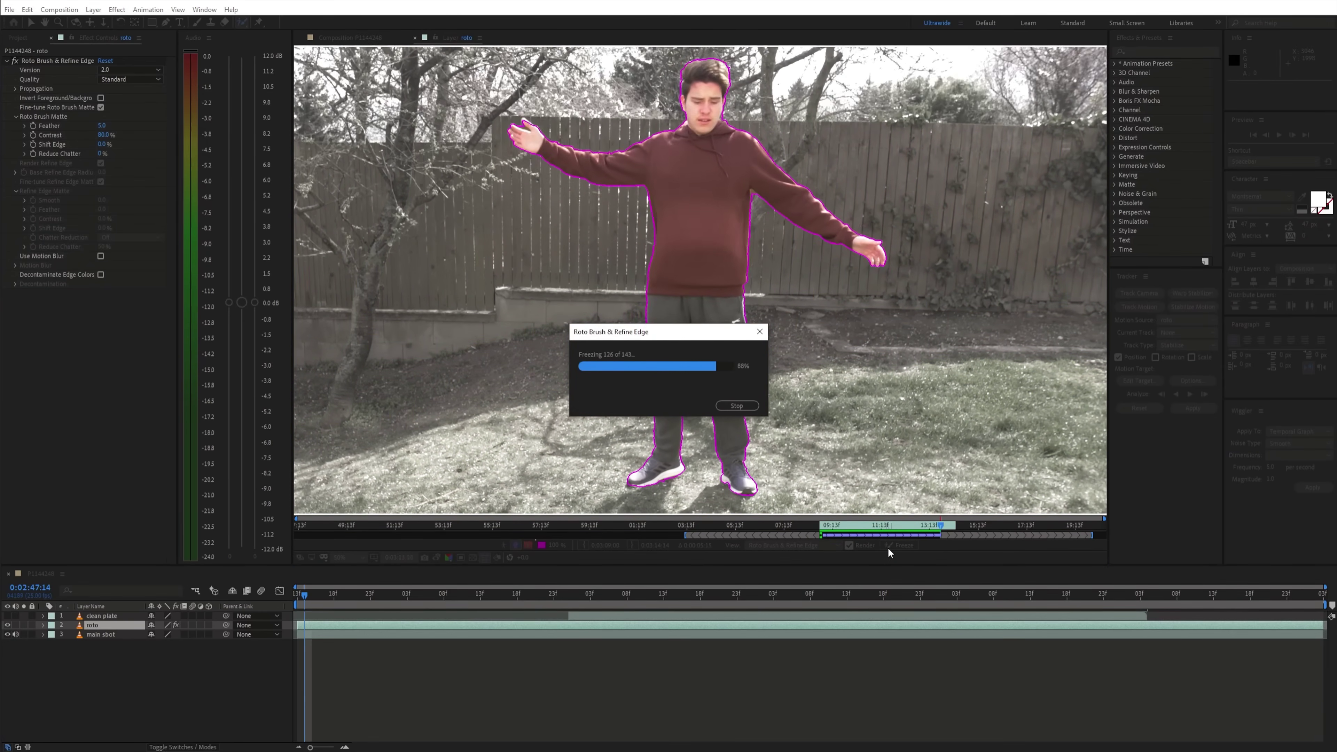
# Step: Back in the main comp, pre-compose the roto layer with Move all attributes
pyautogui.click(382, 38)
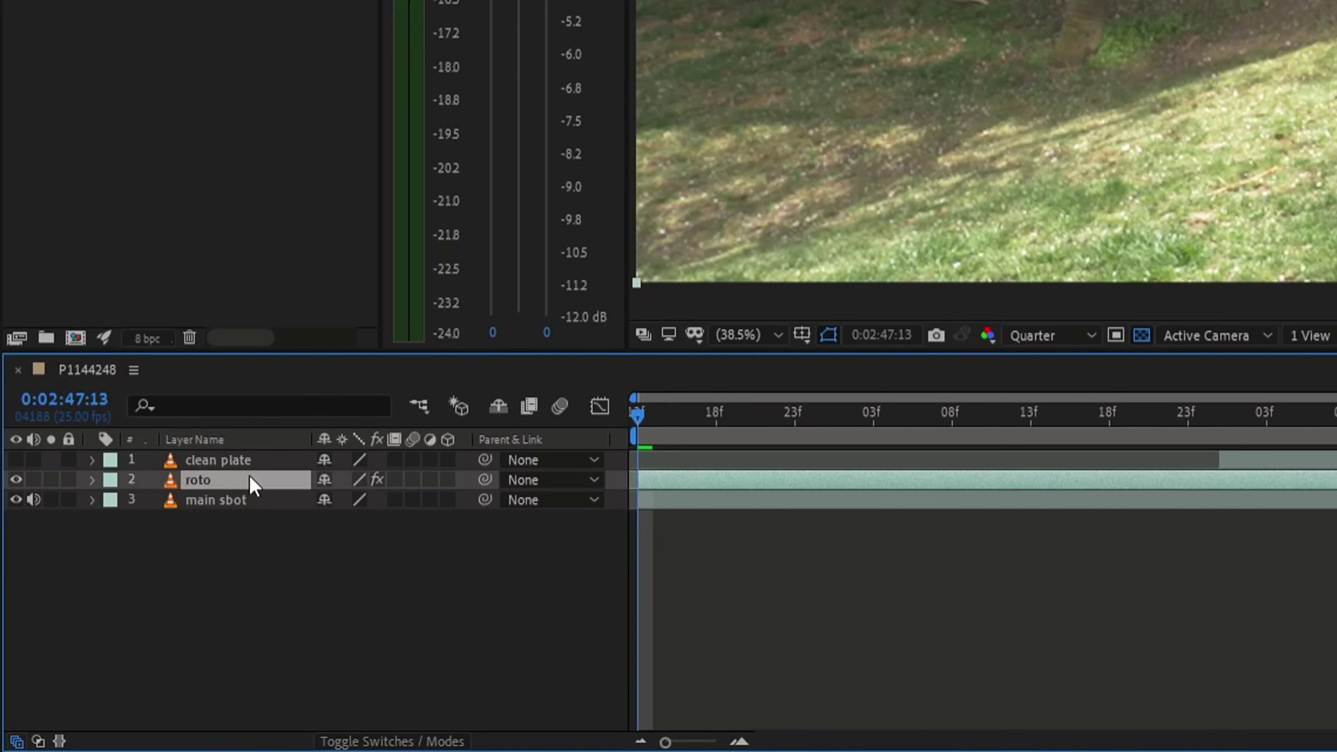
pyautogui.rightClick(248, 475)
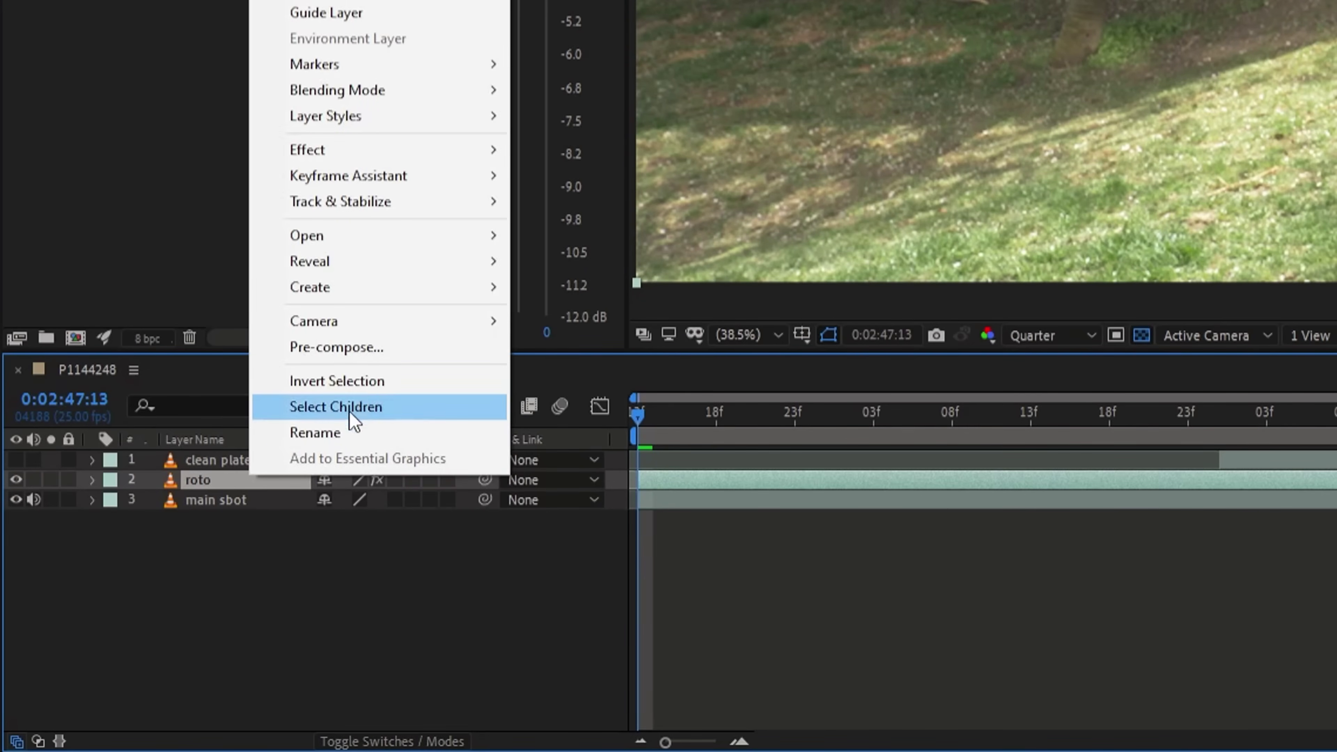
pyautogui.click(411, 354)
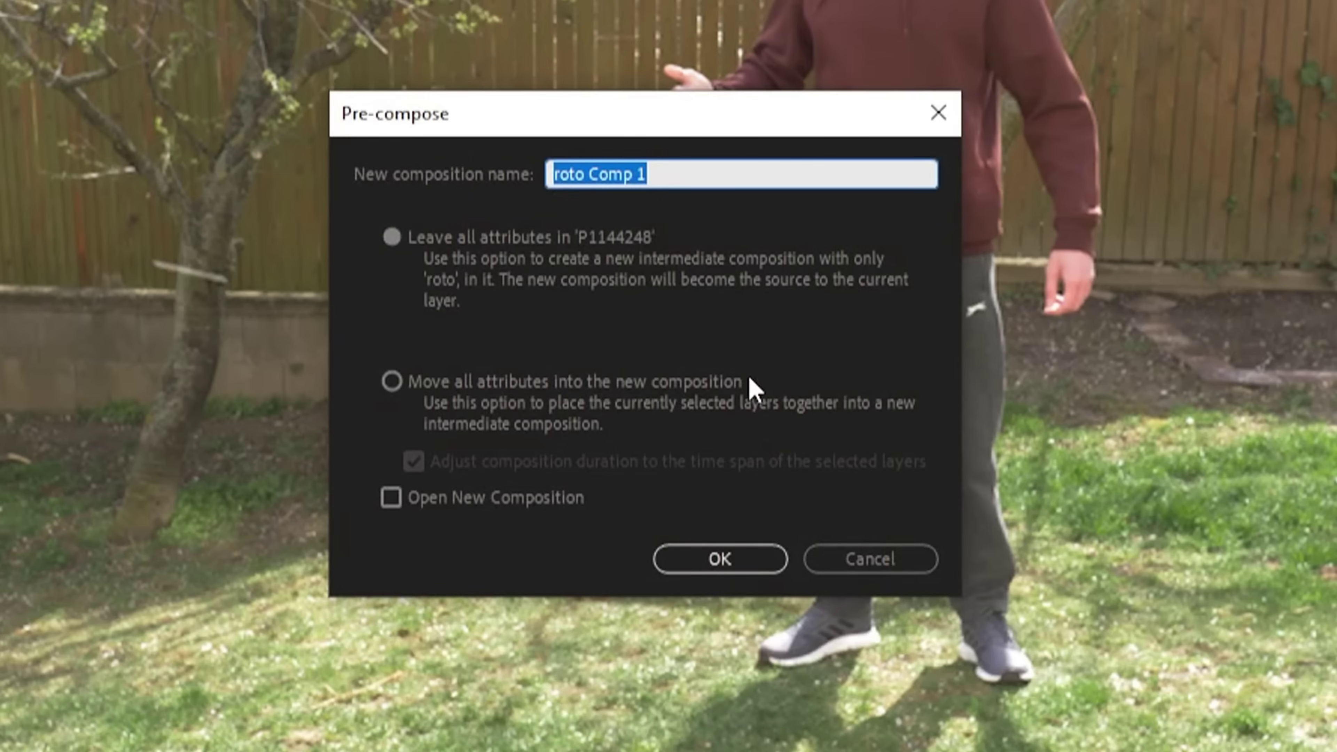
pyautogui.click(688, 384)
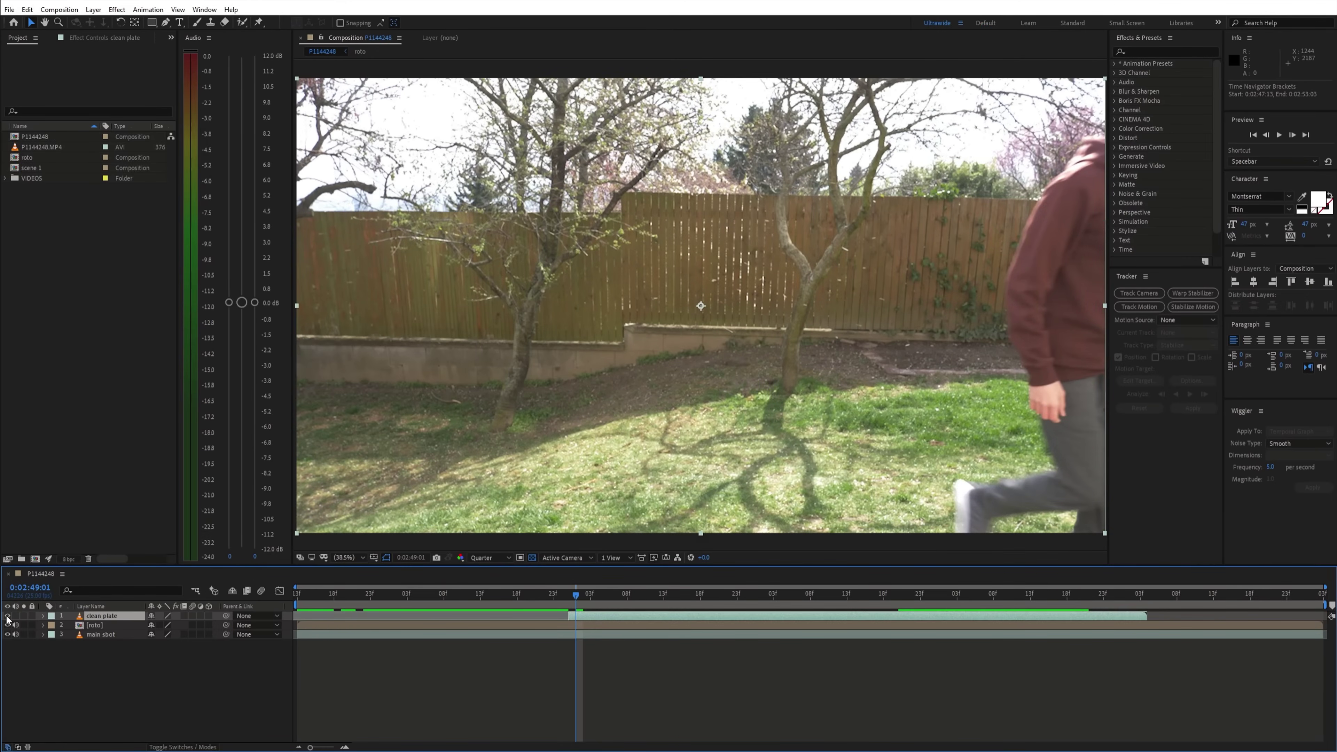
# Step: Draw Mask 1 on the clean plate around the man's area and feather it to 246
pyautogui.moveTo(579, 611); pyautogui.dragTo(737, 611)
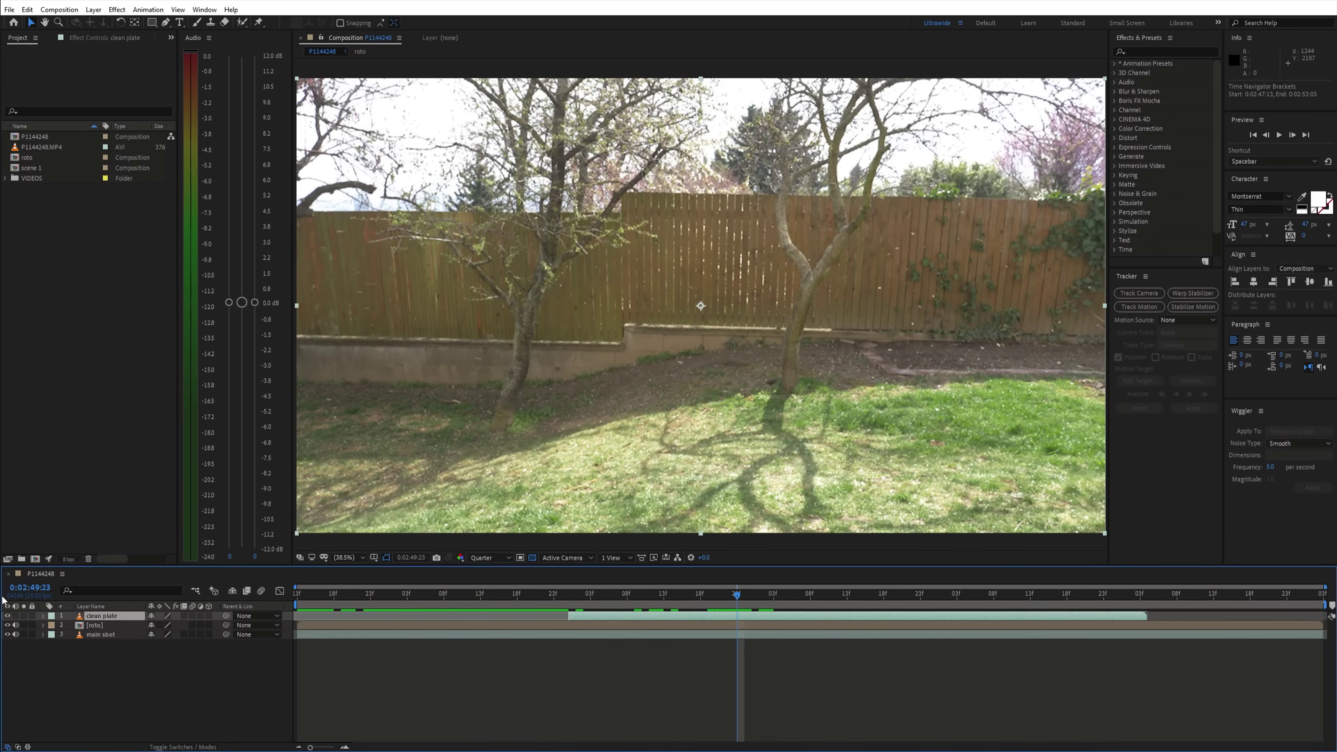
pyautogui.click(7, 616)
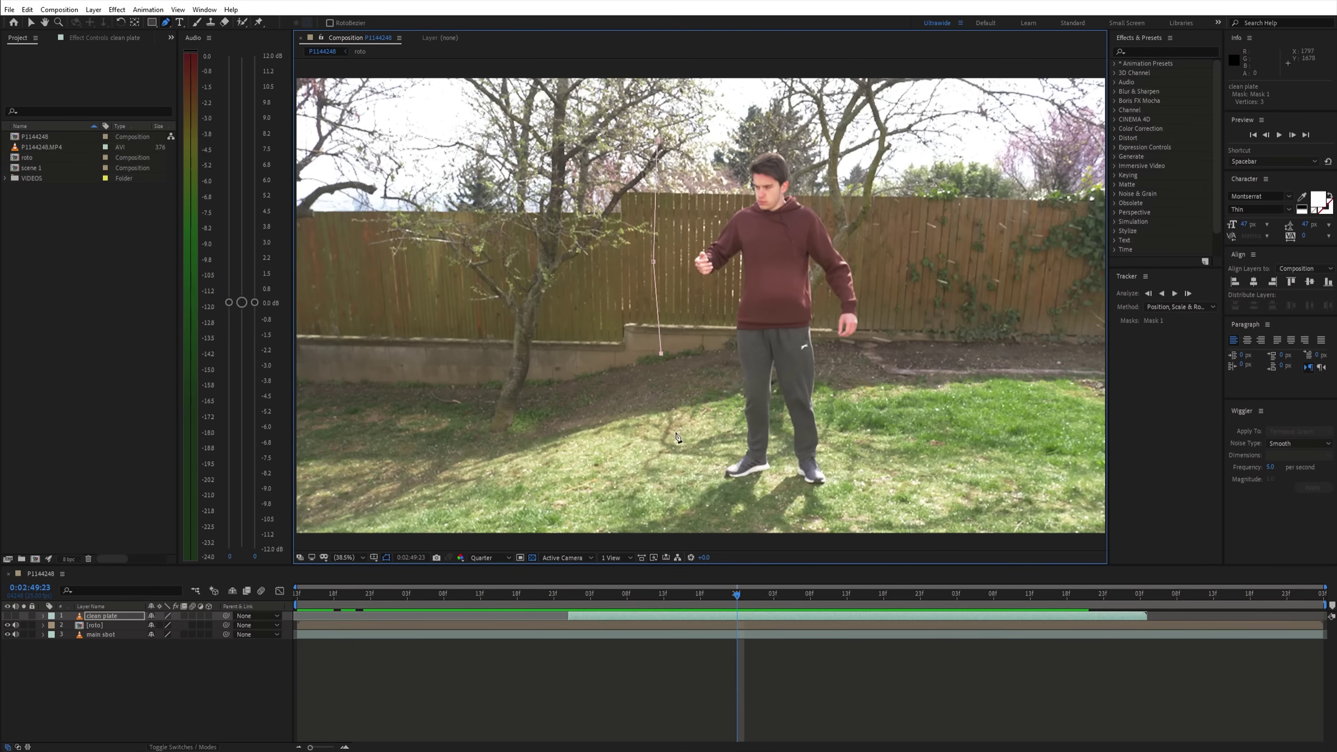
pyautogui.scroll(-3, 597, 537)
pyautogui.scroll(3, 828, 305)
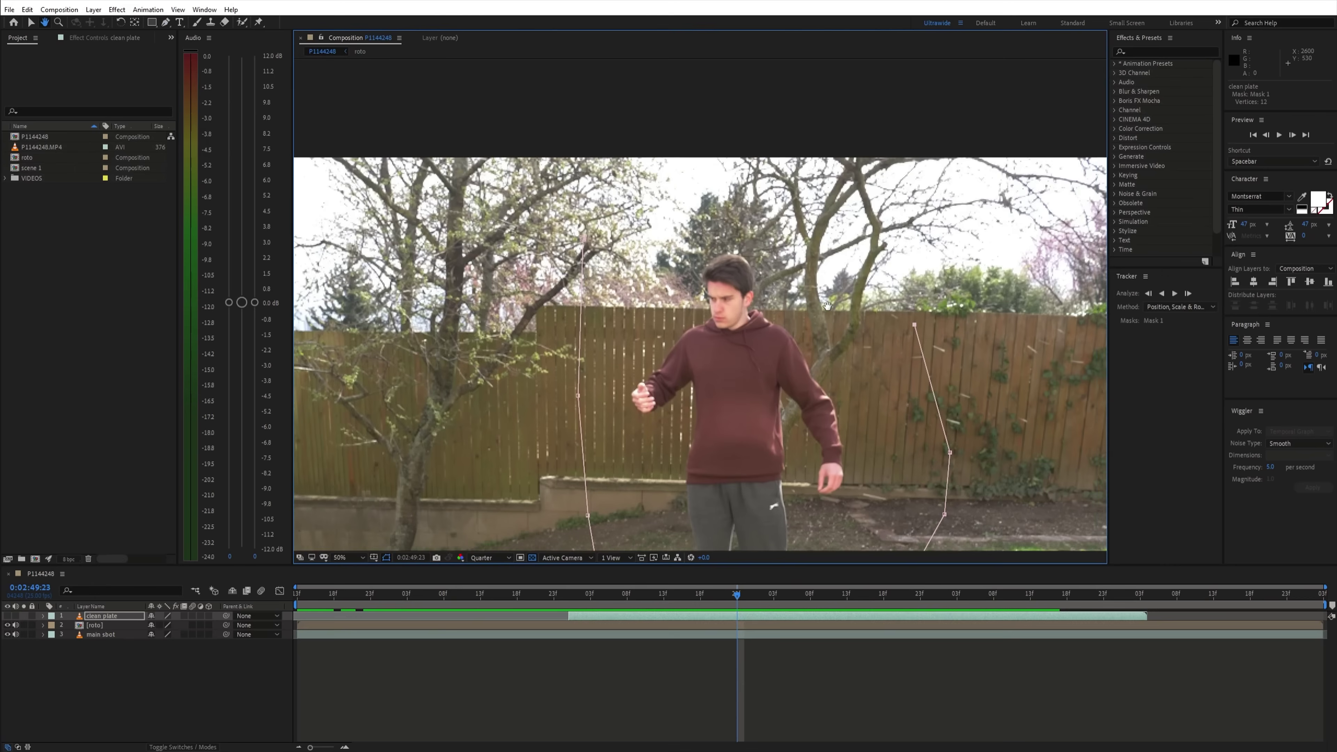
pyautogui.moveTo(827, 306); pyautogui.dragTo(839, 286)
pyautogui.press('g')
pyautogui.click(871, 226)
pyautogui.click(805, 195)
pyautogui.click(663, 196)
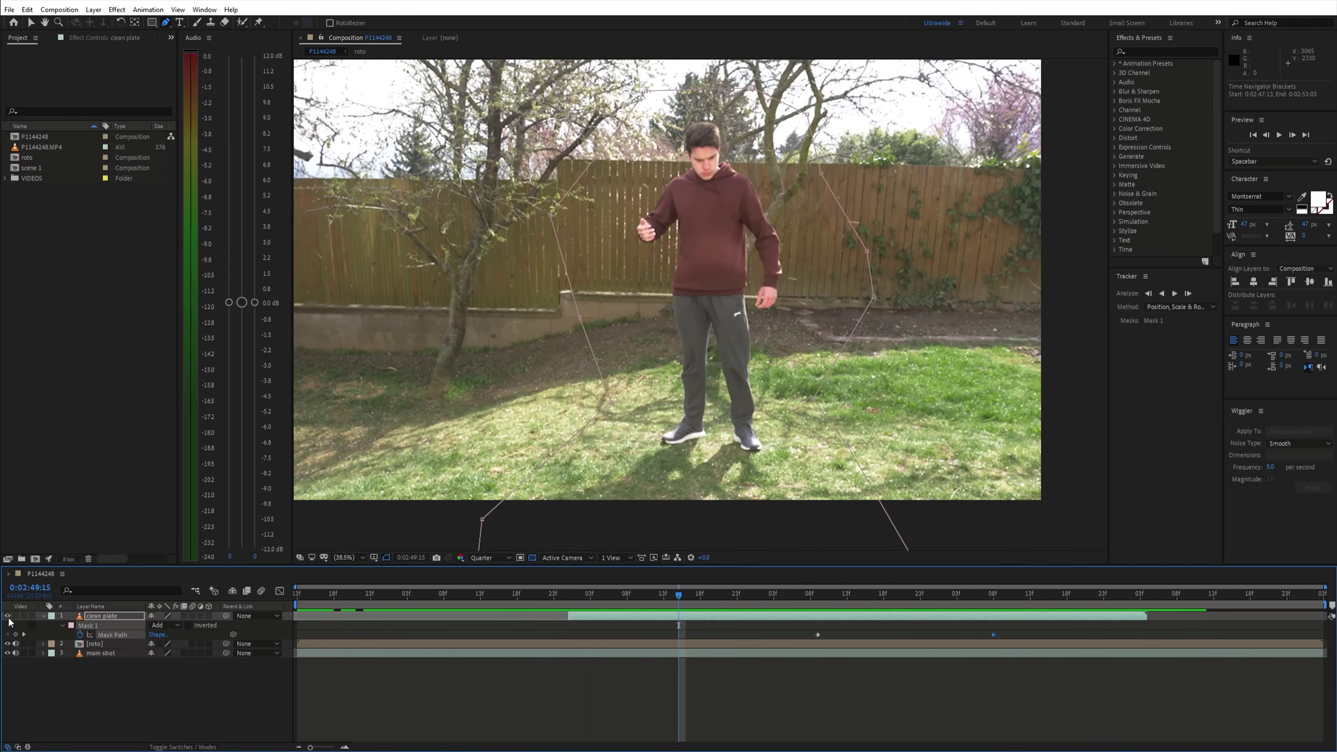
pyautogui.press('m')
pyautogui.press('m')
pyautogui.moveTo(162, 645); pyautogui.dragTo(188, 649)
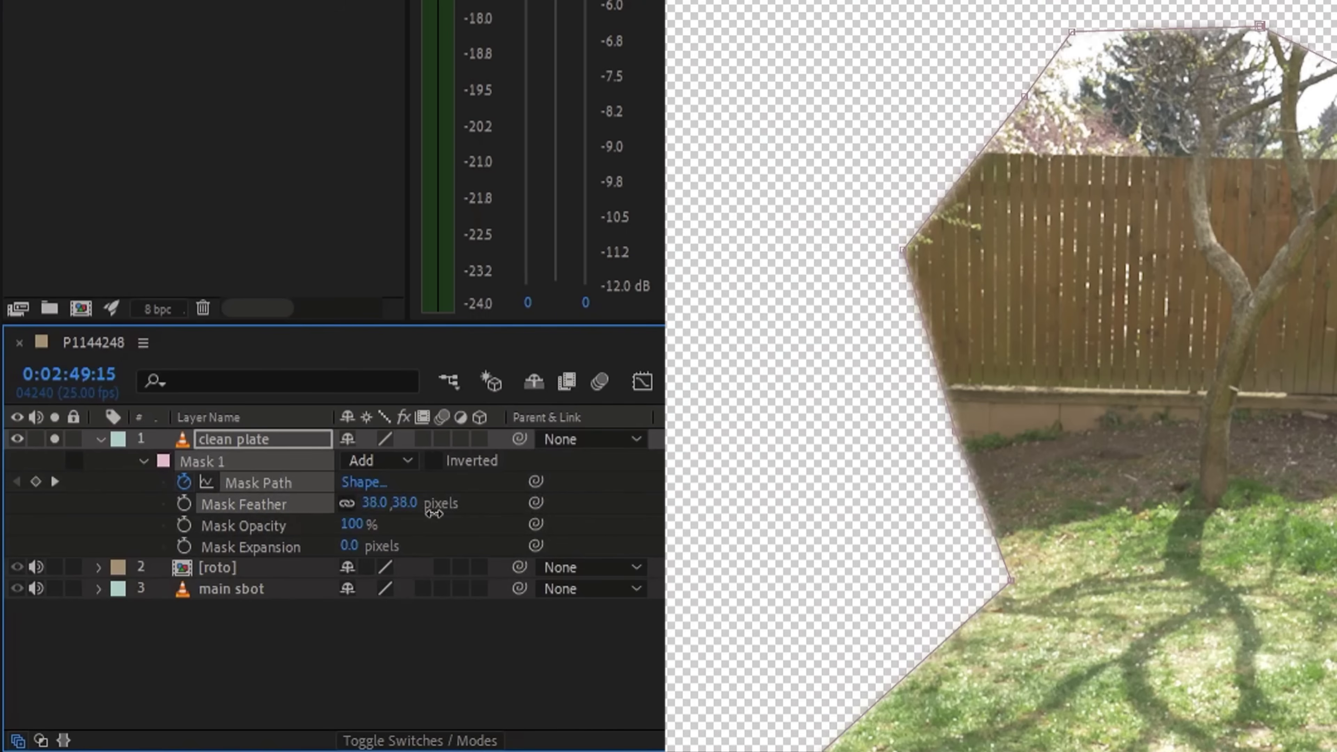
pyautogui.moveTo(433, 514); pyautogui.dragTo(605, 516)
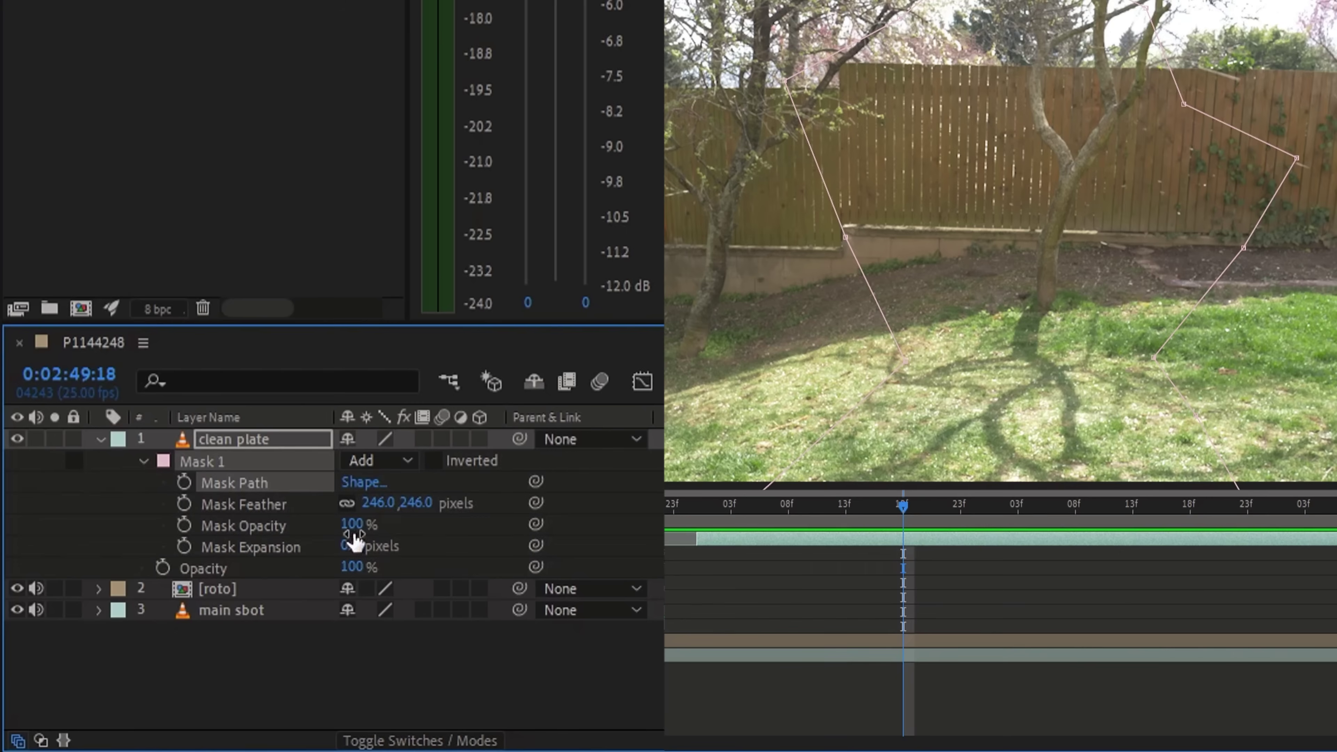
# Step: Keyframe the clean plate's Opacity from 0% to 100% and preview the fade-in
pyautogui.click(162, 568)
pyautogui.moveTo(811, 511); pyautogui.dragTo(696, 506)
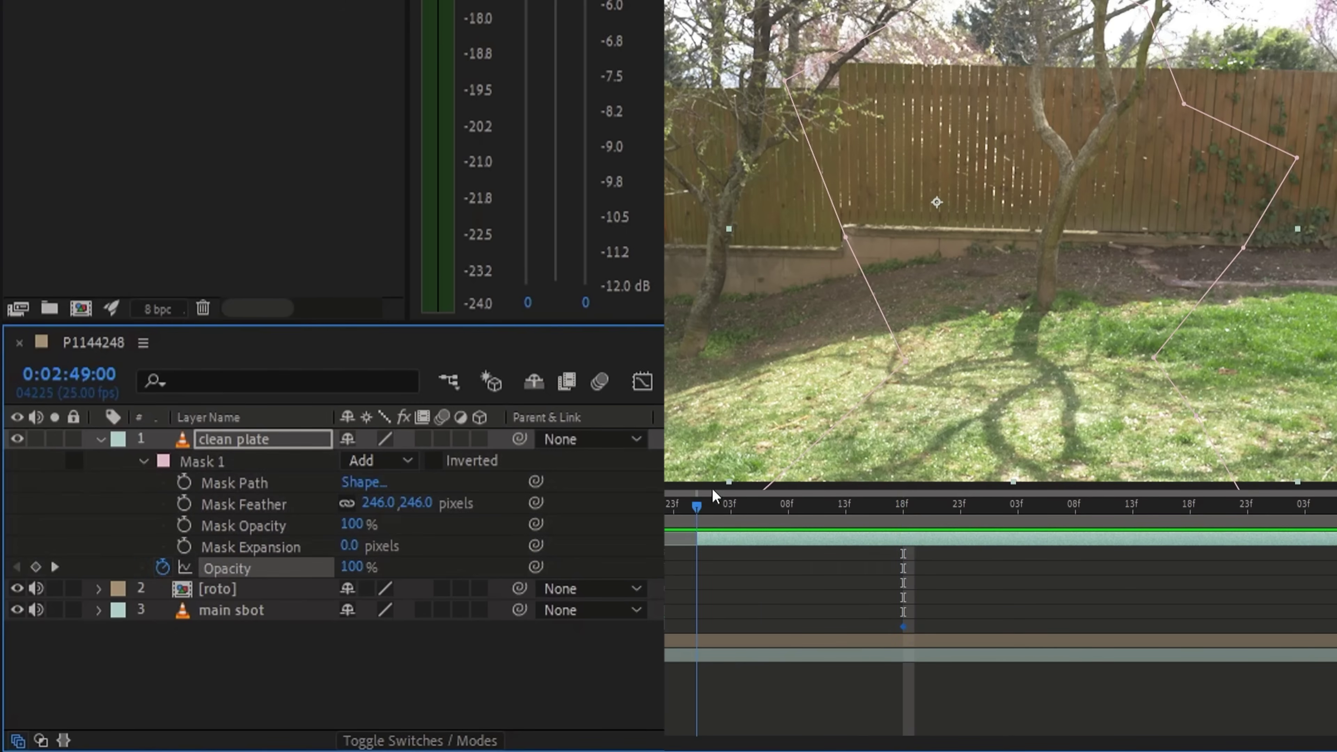
pyautogui.moveTo(347, 580); pyautogui.dragTo(138, 578)
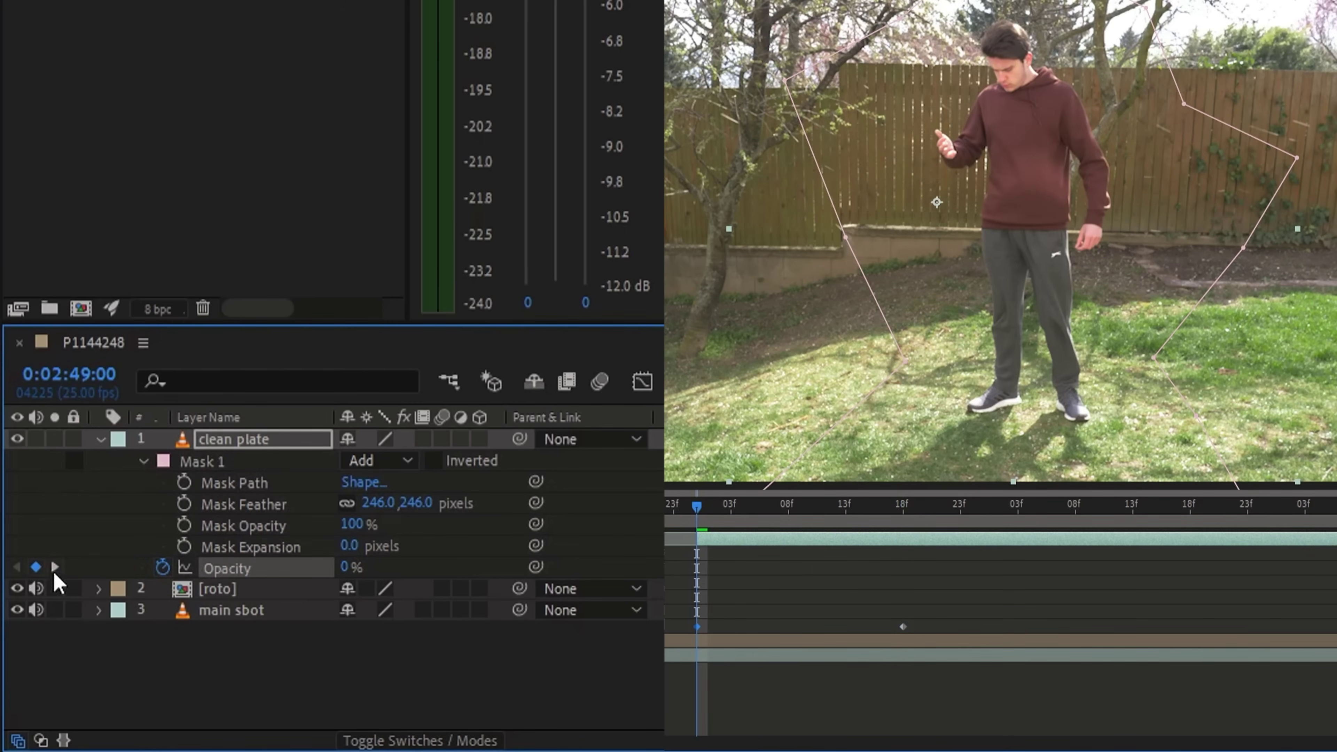
pyautogui.press('space')
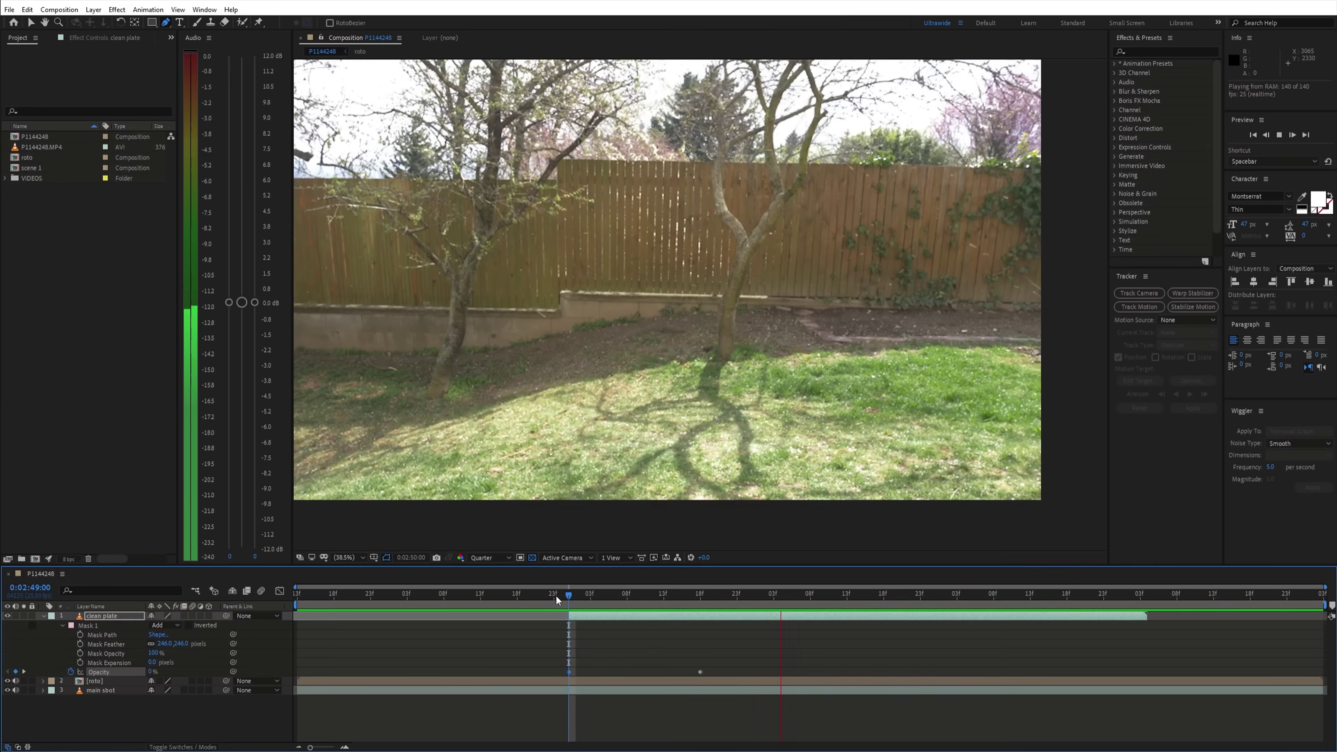
pyautogui.moveTo(555, 594); pyautogui.dragTo(558, 595)
pyautogui.press('space')
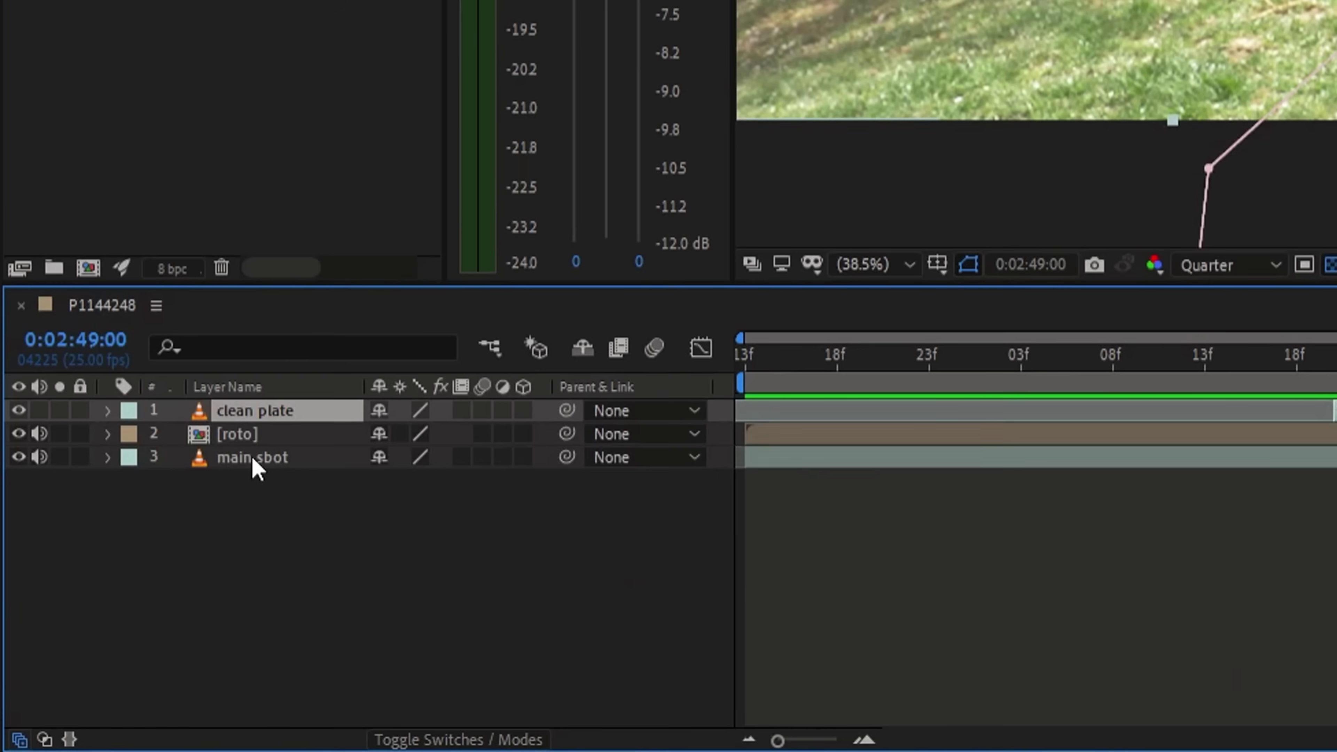
# Step: Move the roto layer to the top and draw a new mask with Mask Path keyframing on
pyautogui.moveTo(115, 626); pyautogui.dragTo(110, 611)
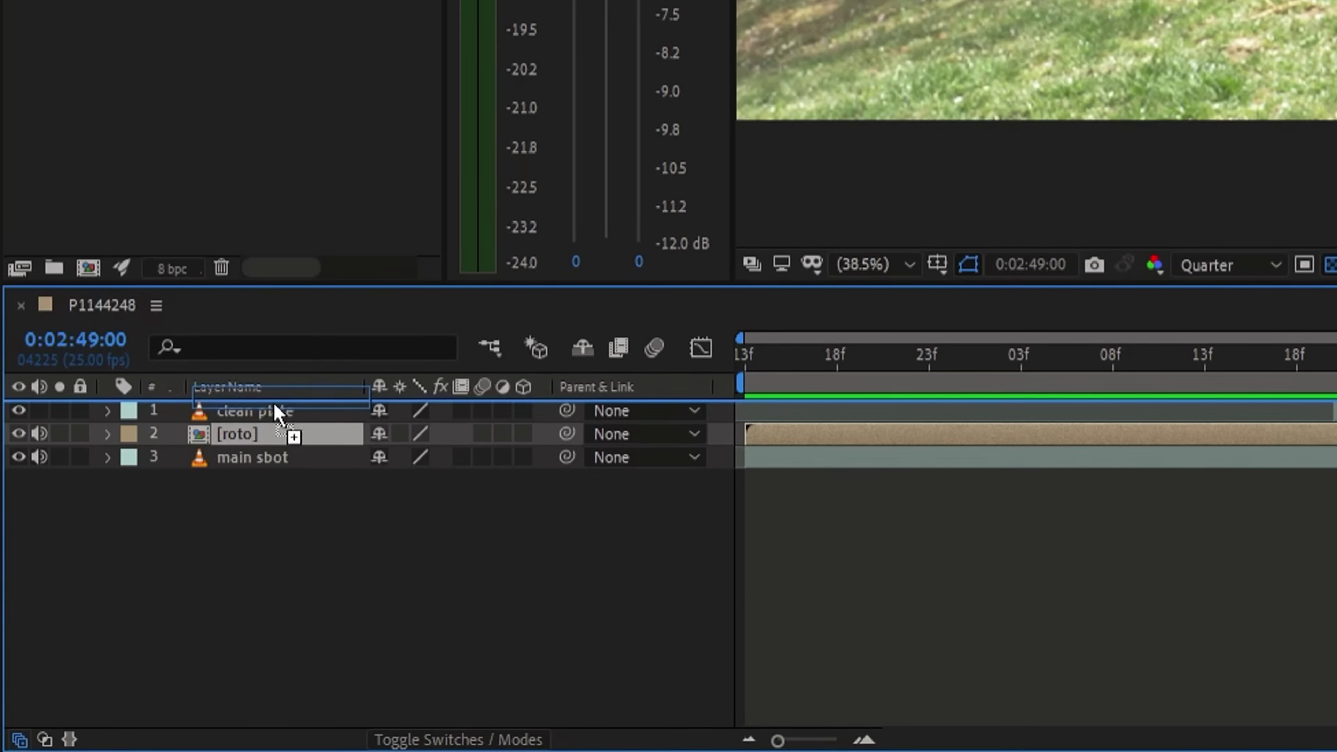
pyautogui.moveTo(274, 413); pyautogui.dragTo(277, 412)
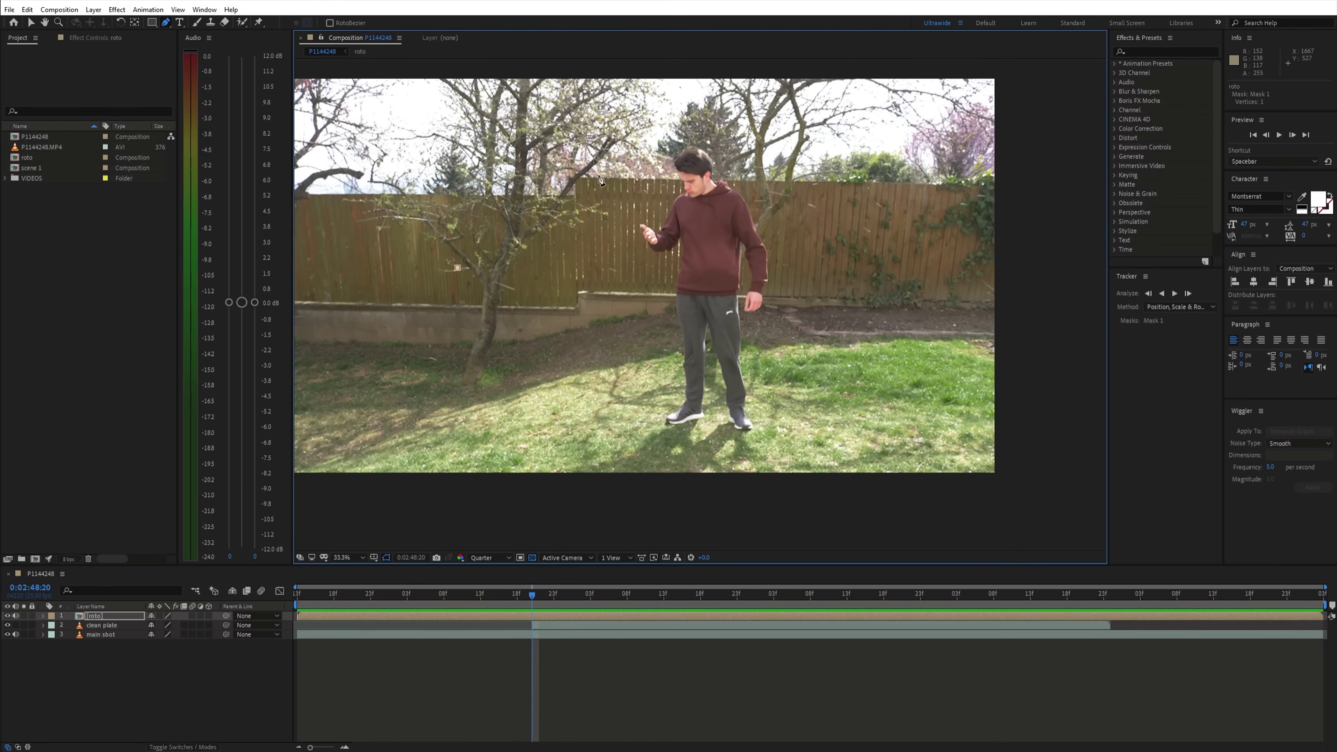
pyautogui.scroll(-1, 703, 120)
pyautogui.click(701, 159)
pyautogui.click(615, 140)
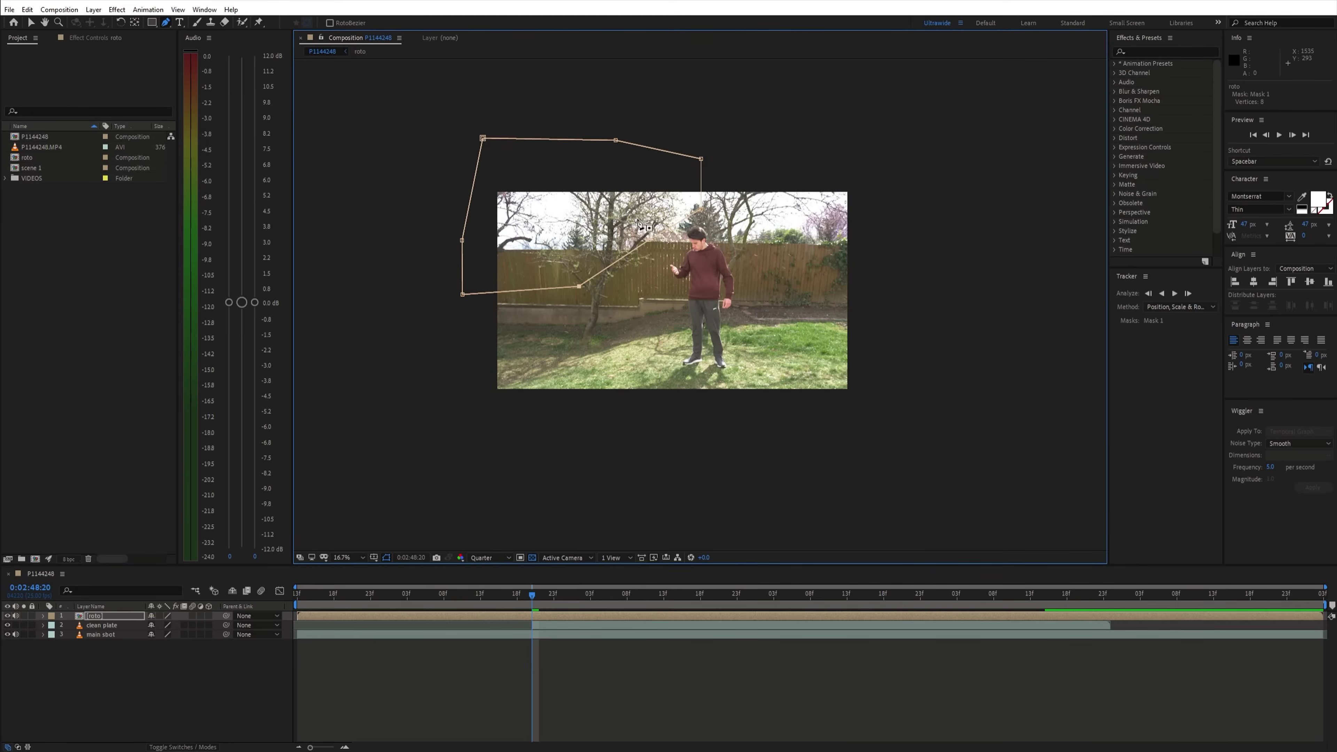
pyautogui.press('.')
pyautogui.press('m')
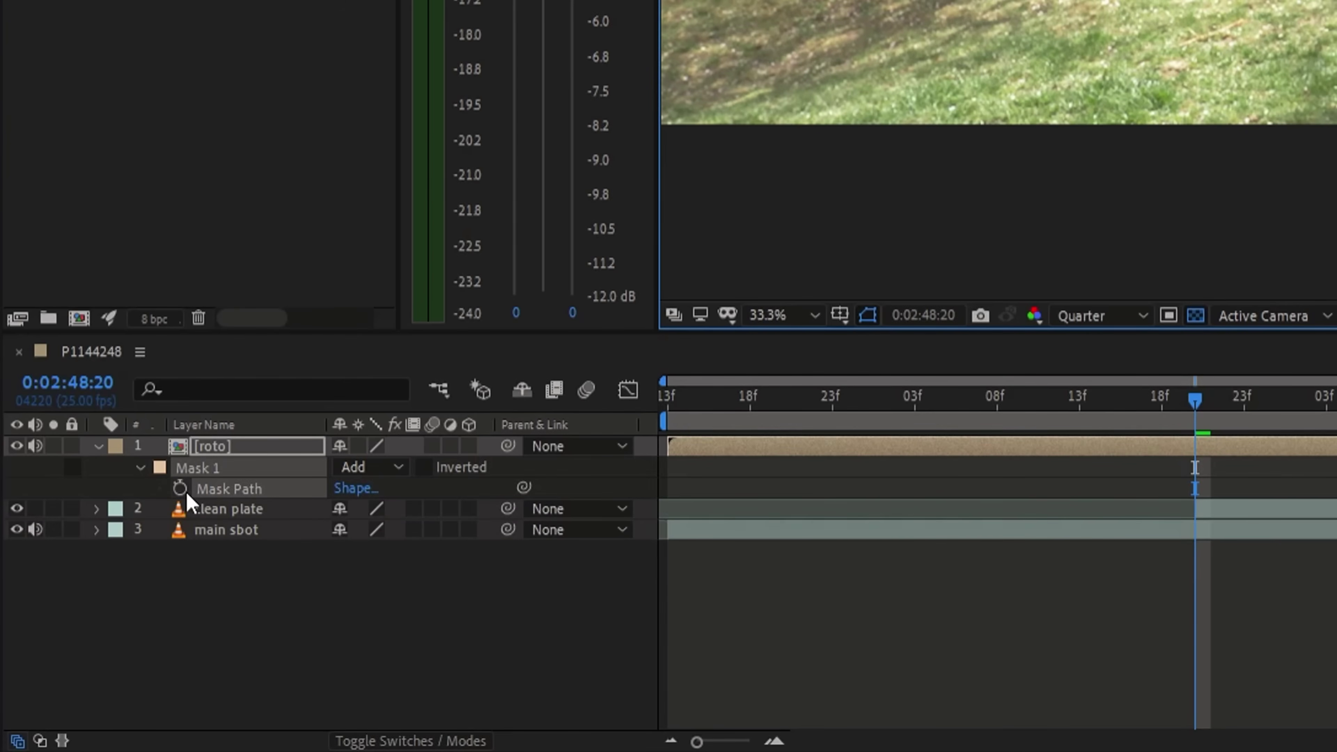
pyautogui.click(180, 489)
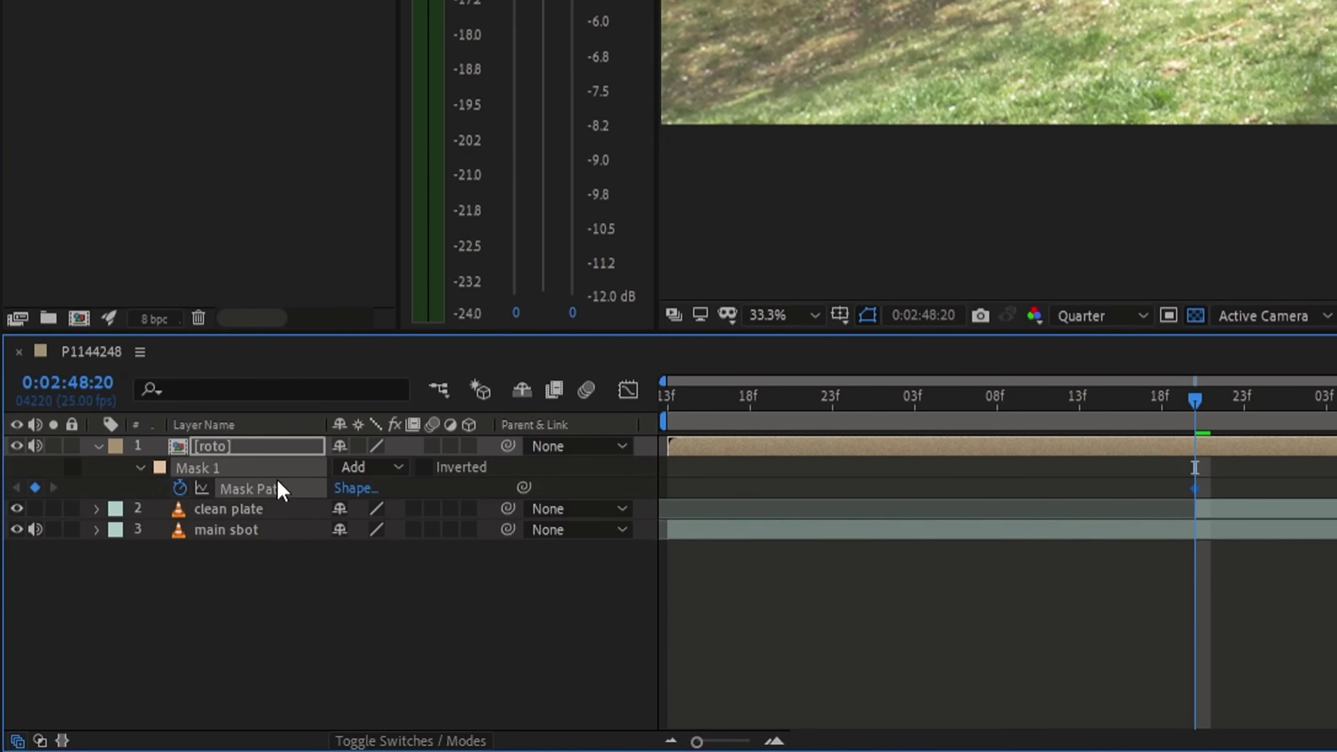
pyautogui.click(377, 469)
pyautogui.click(393, 493)
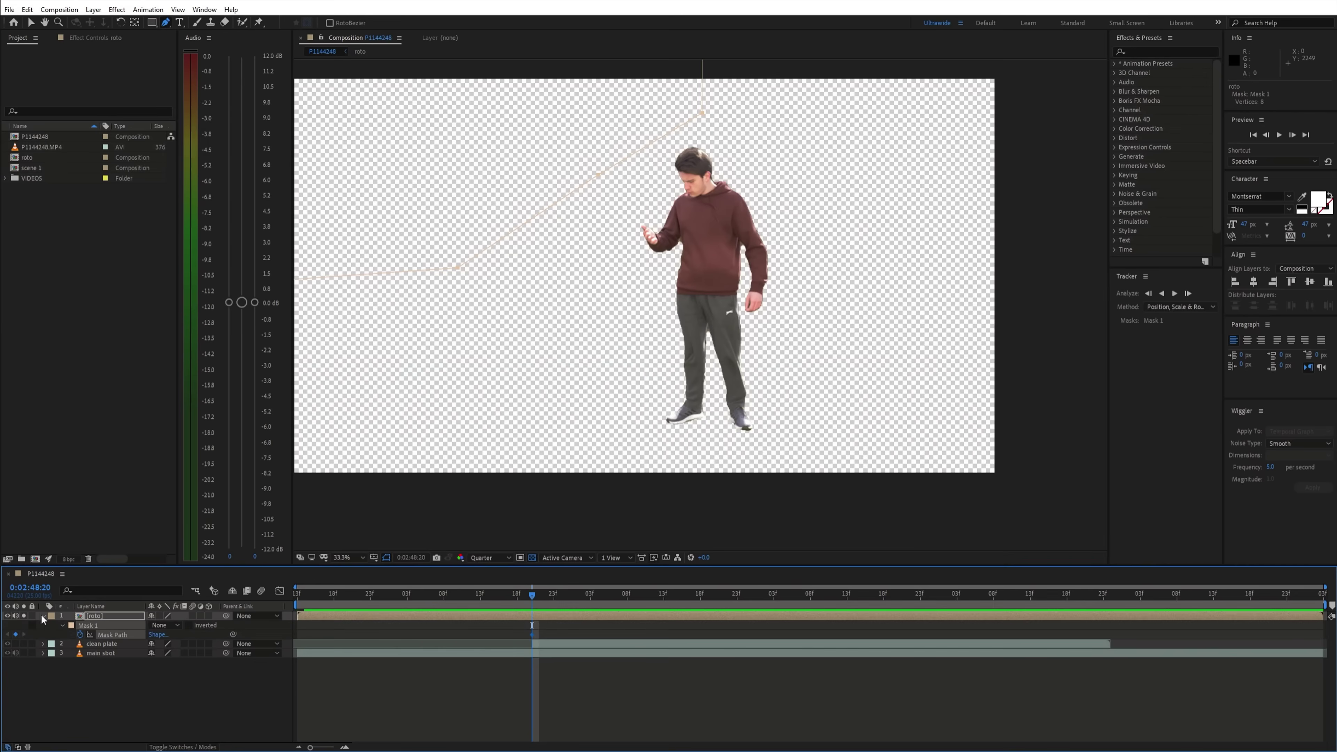
# Step: Animate the roto mask frame by frame so it follows the man's body
pyautogui.click(715, 590)
pyautogui.moveTo(616, 223); pyautogui.dragTo(682, 250)
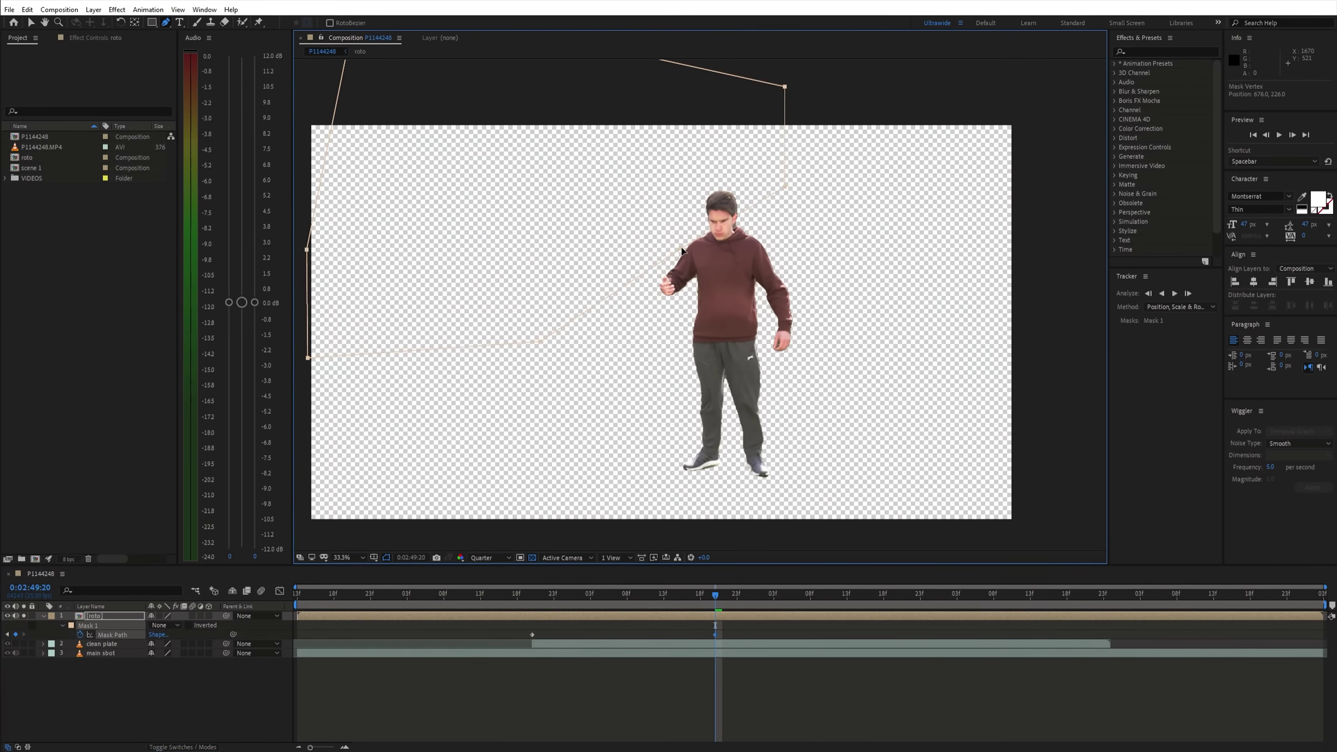
pyautogui.click(598, 591)
pyautogui.moveTo(725, 326); pyautogui.dragTo(682, 309)
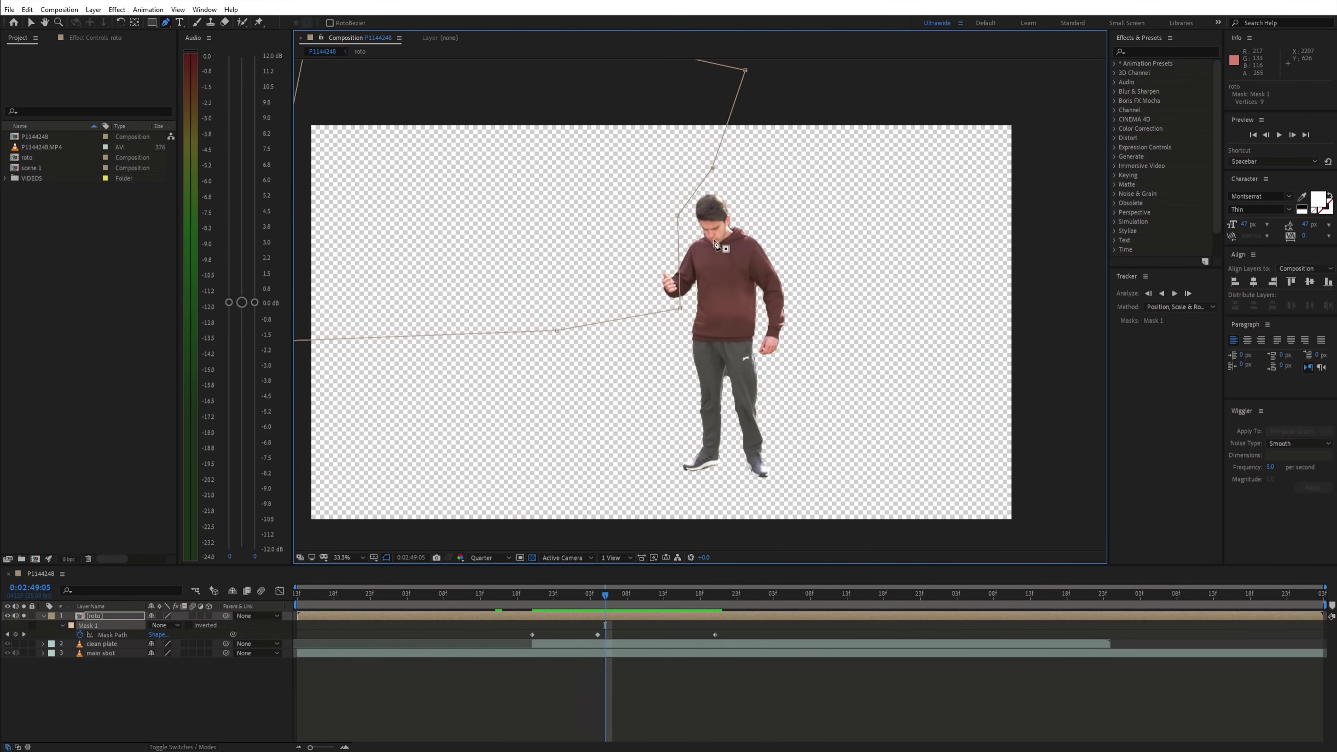
pyautogui.click(710, 594)
pyautogui.click(876, 594)
pyautogui.moveTo(705, 278); pyautogui.dragTo(723, 309)
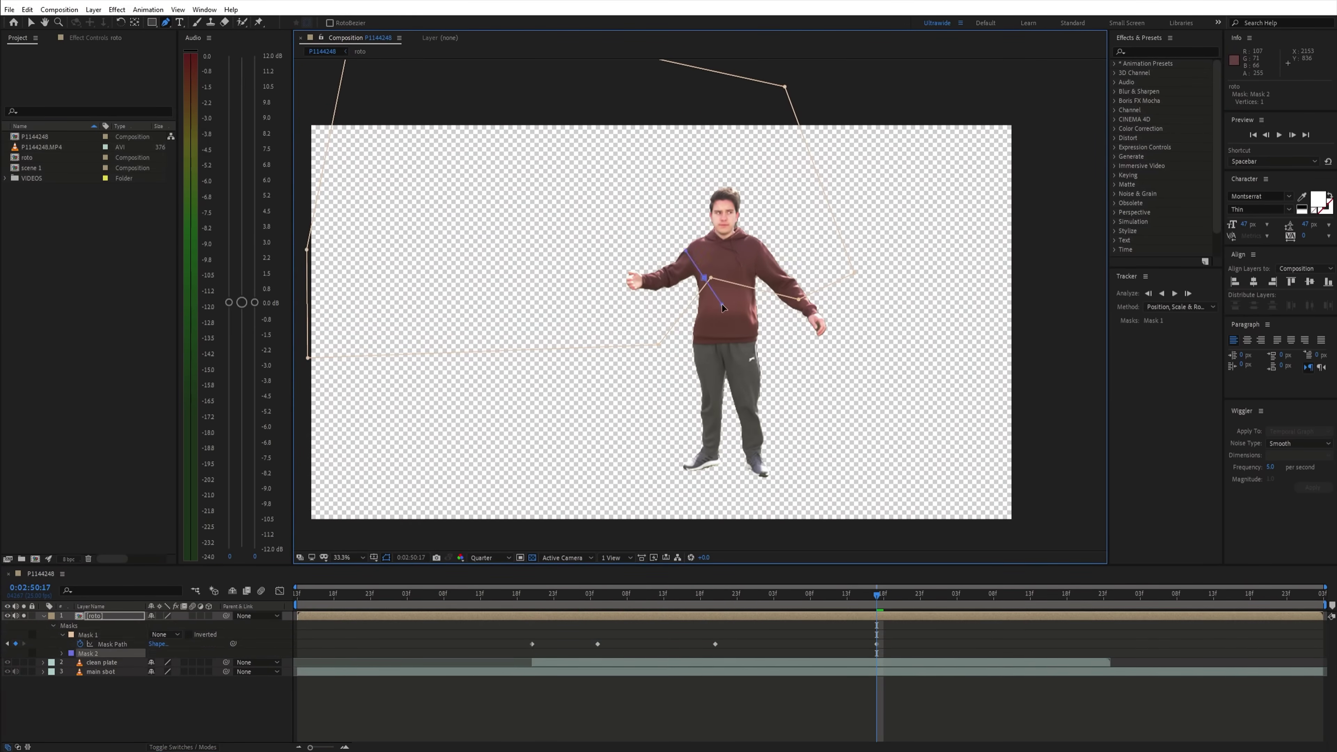
pyautogui.hotkey('ctrl', 'z')
pyautogui.click(672, 594)
pyautogui.click(876, 594)
pyautogui.moveTo(853, 273); pyautogui.dragTo(726, 524)
pyautogui.click(913, 594)
pyautogui.click(1111, 593)
pyautogui.click(971, 593)
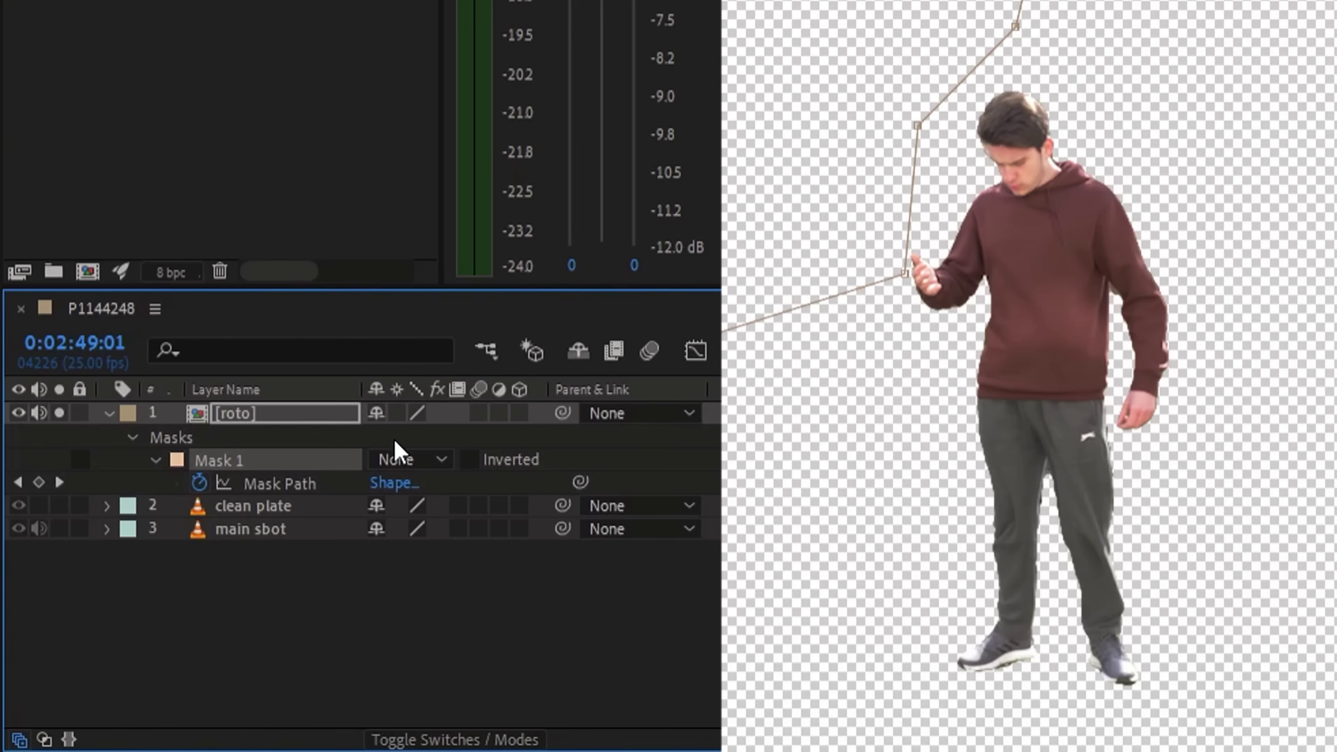
# Step: Set Mask 1 to Subtract with 57 px feather, preview, and collapse the layer
pyautogui.click(159, 634)
pyautogui.click(213, 672)
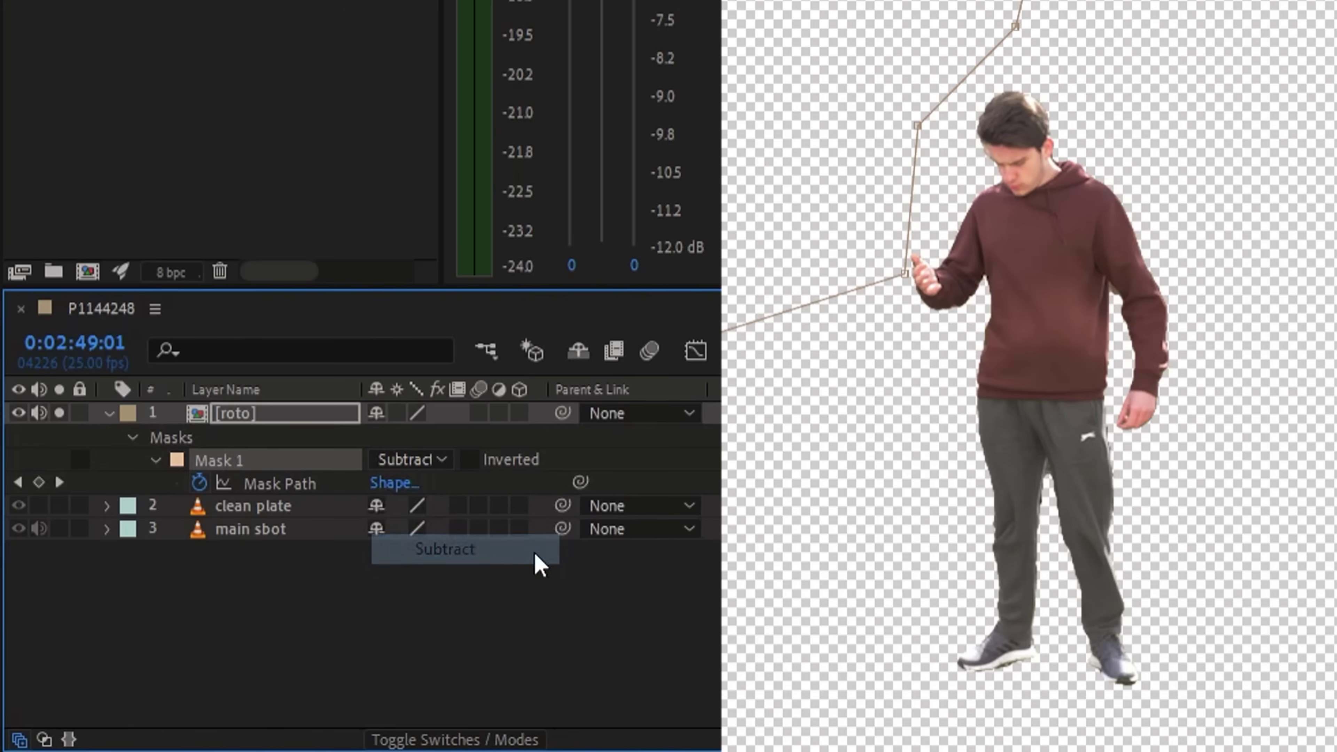
pyautogui.click(155, 460)
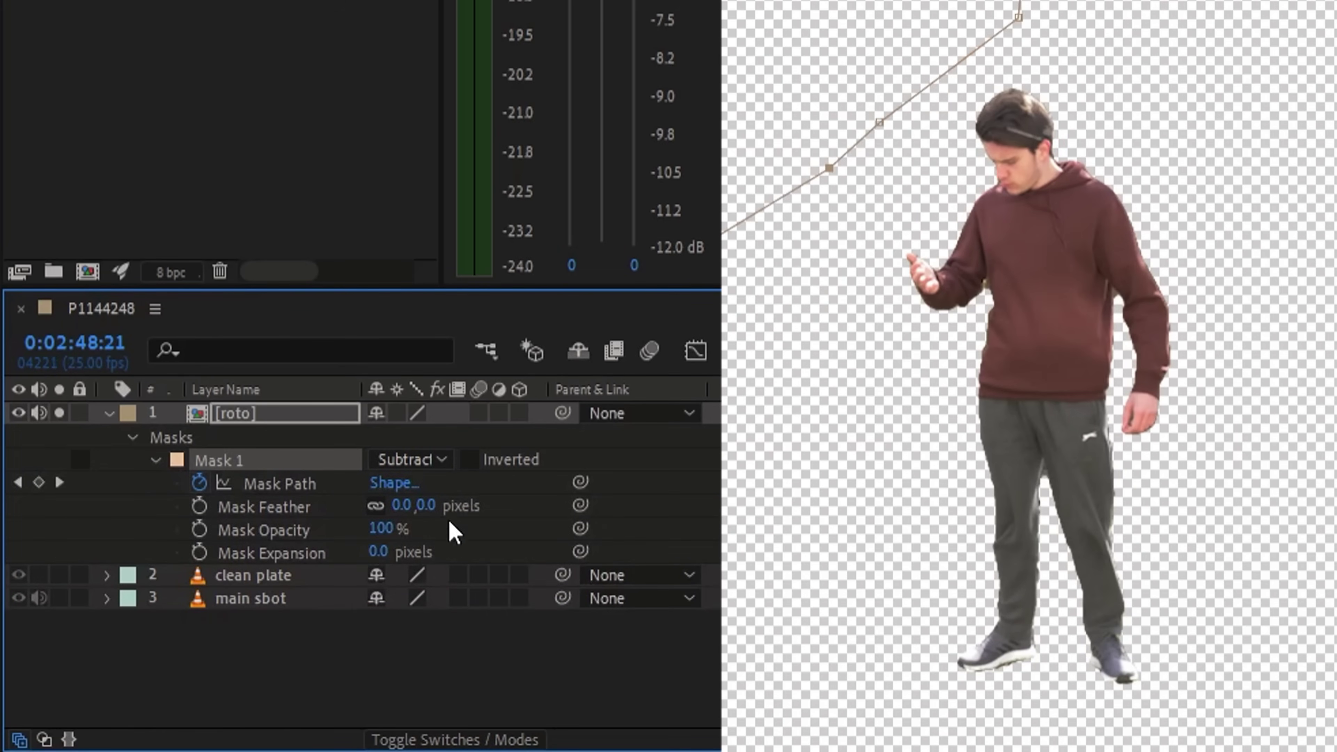
pyautogui.press('k')
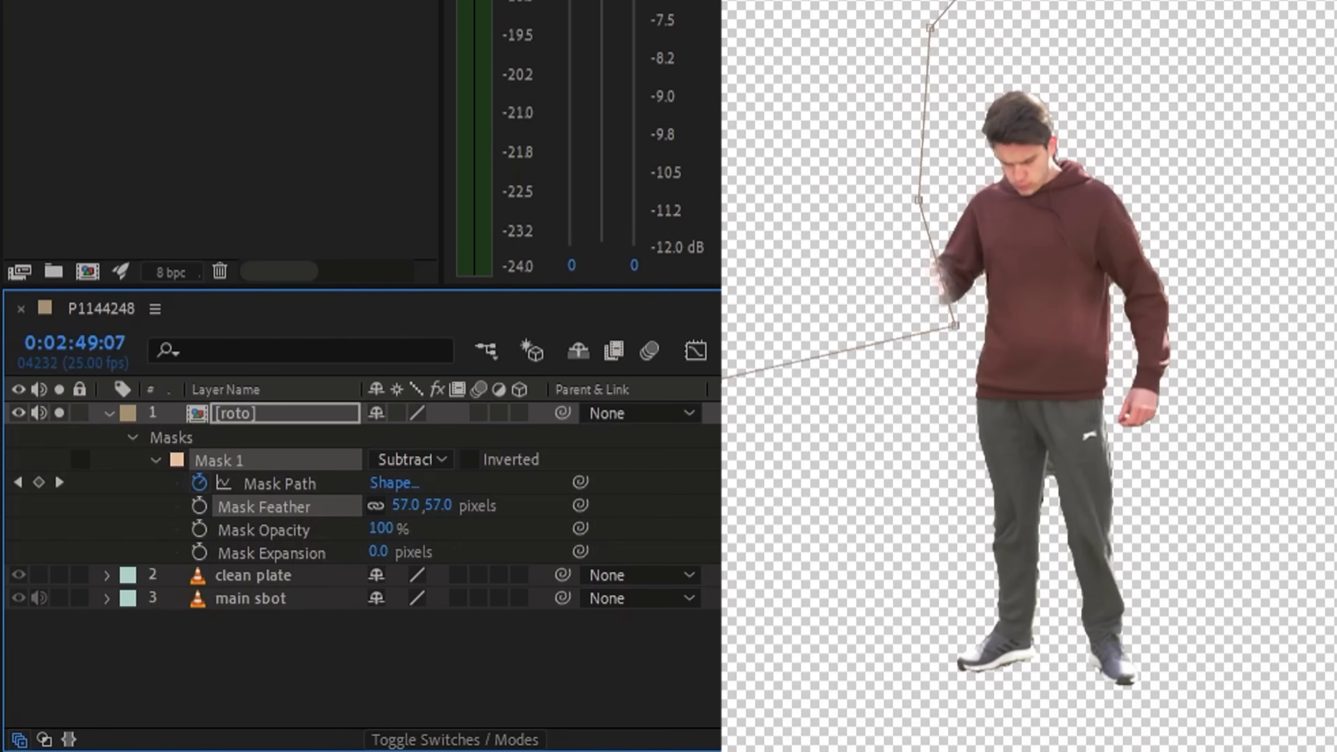
pyautogui.press('space')
pyautogui.press('space')
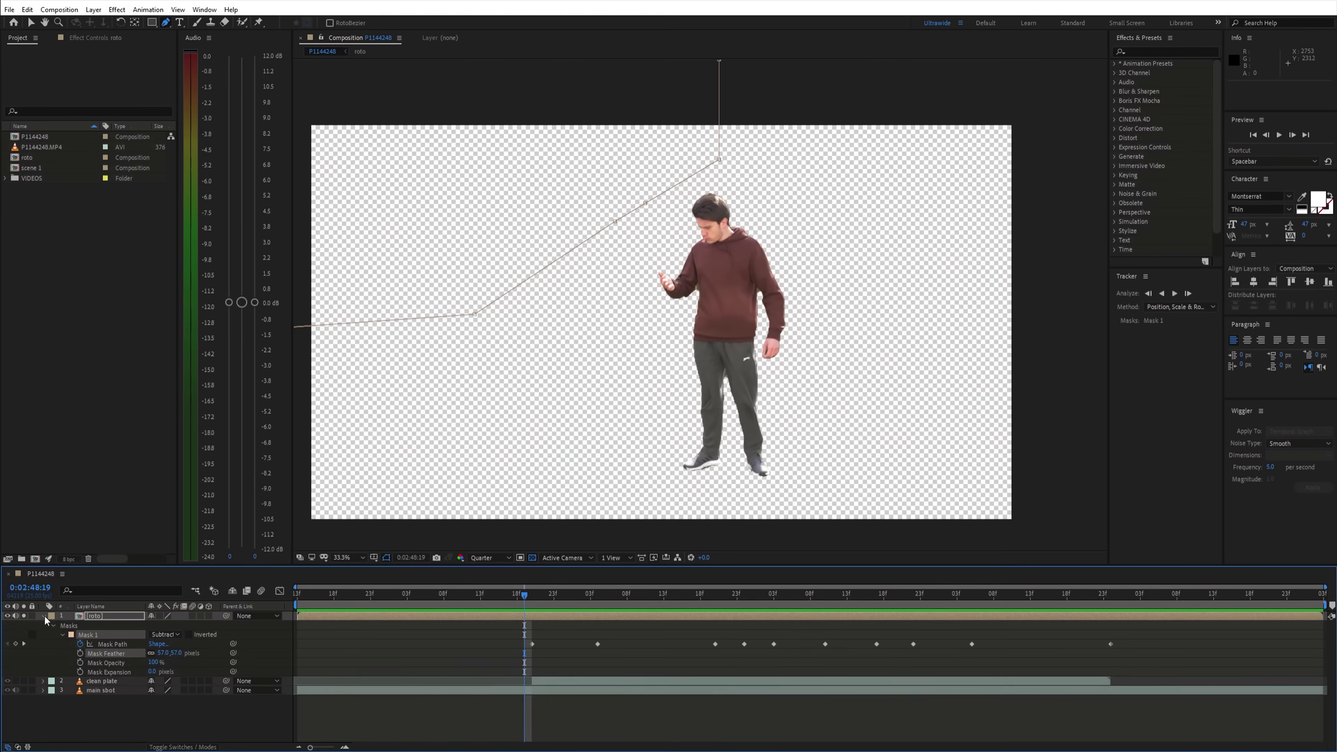
pyautogui.click(109, 413)
pyautogui.press('space')
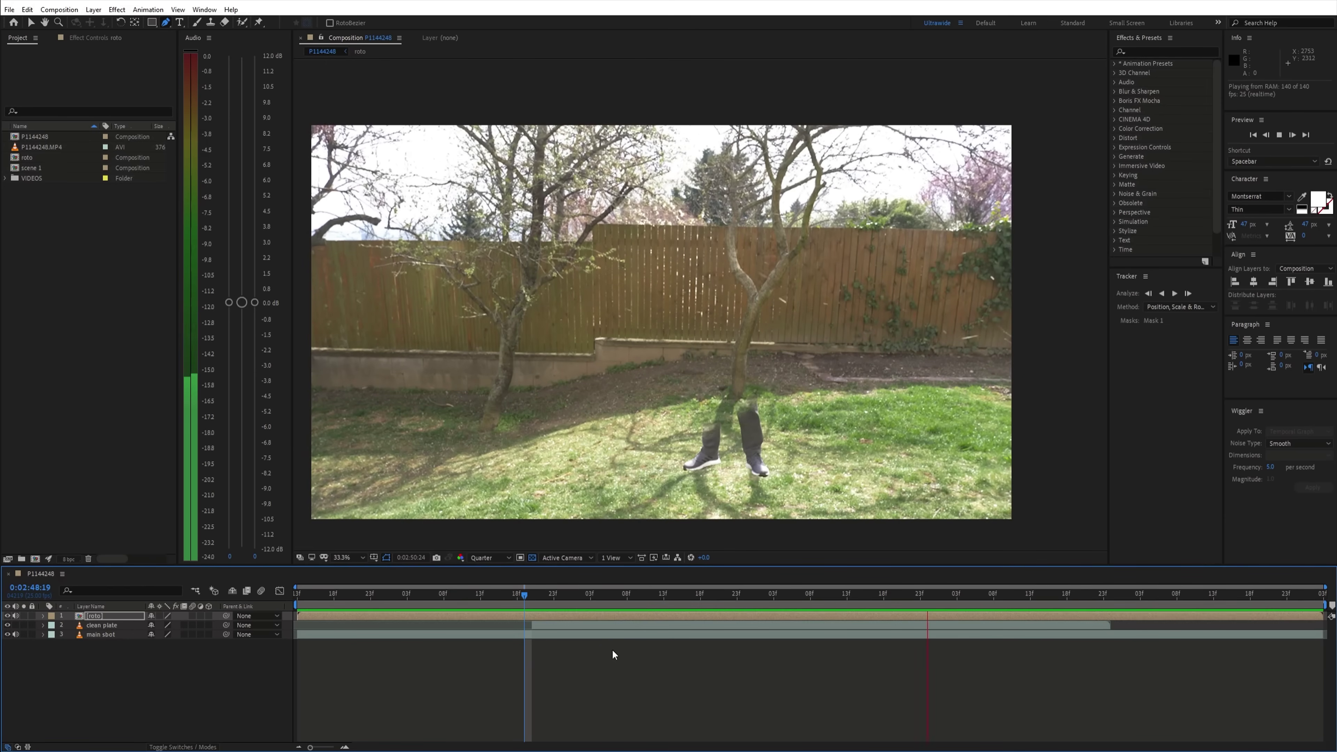
# Step: Duplicate the roto layer and pre-compose the copy as the particles layer
pyautogui.click(516, 595)
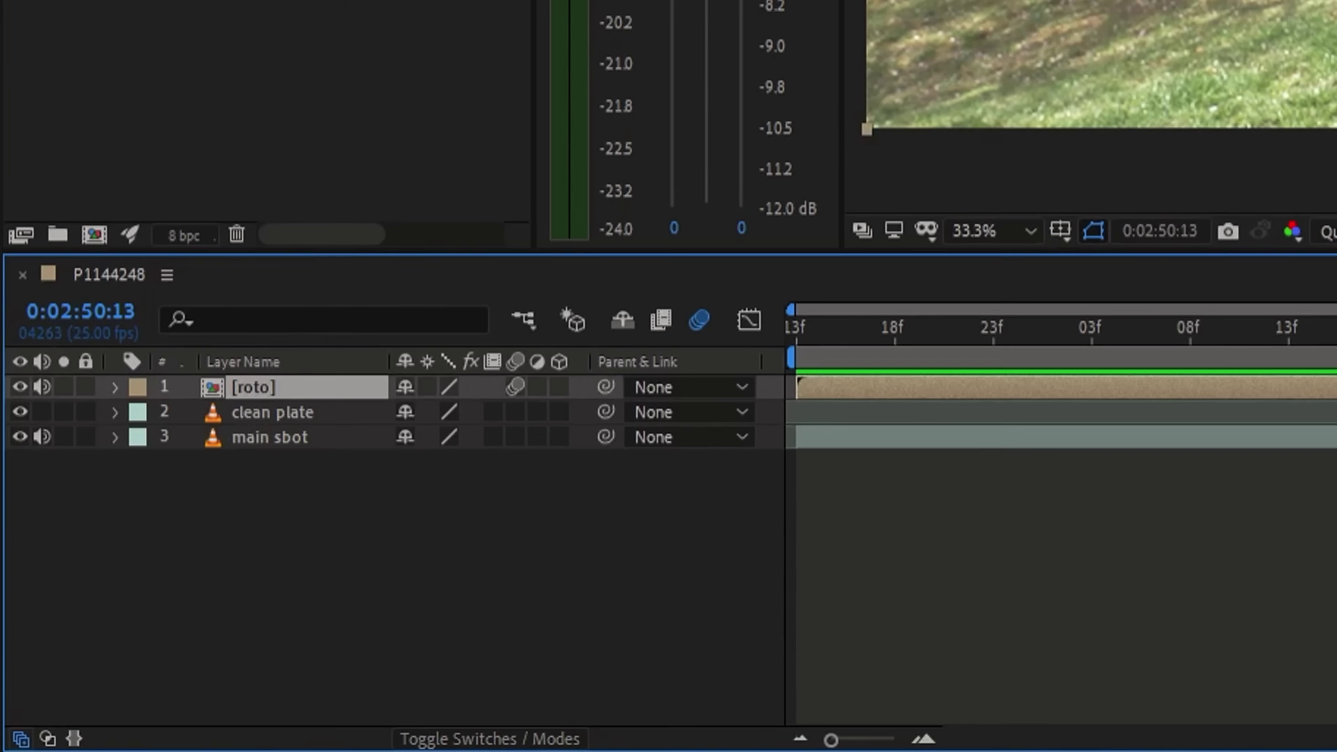
pyautogui.hotkey('ctrl', 'd')
pyautogui.press('m')
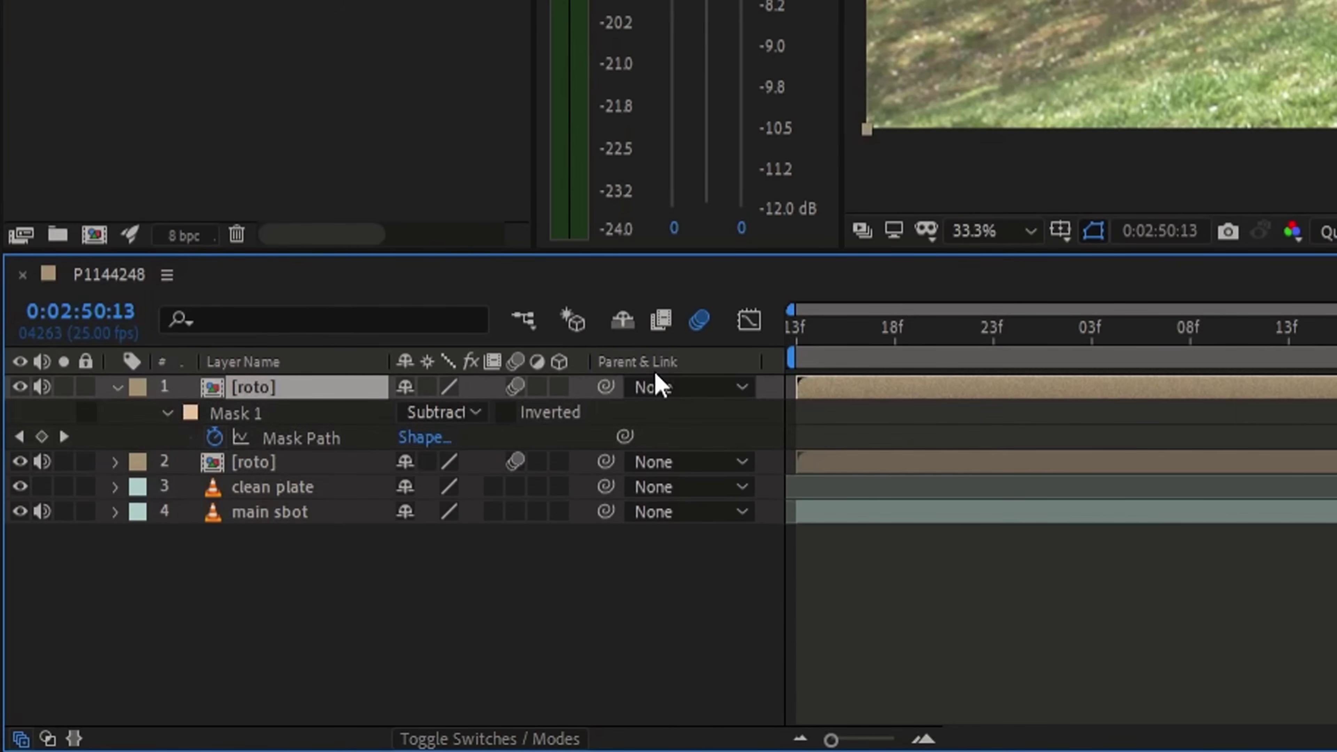
pyautogui.press('m')
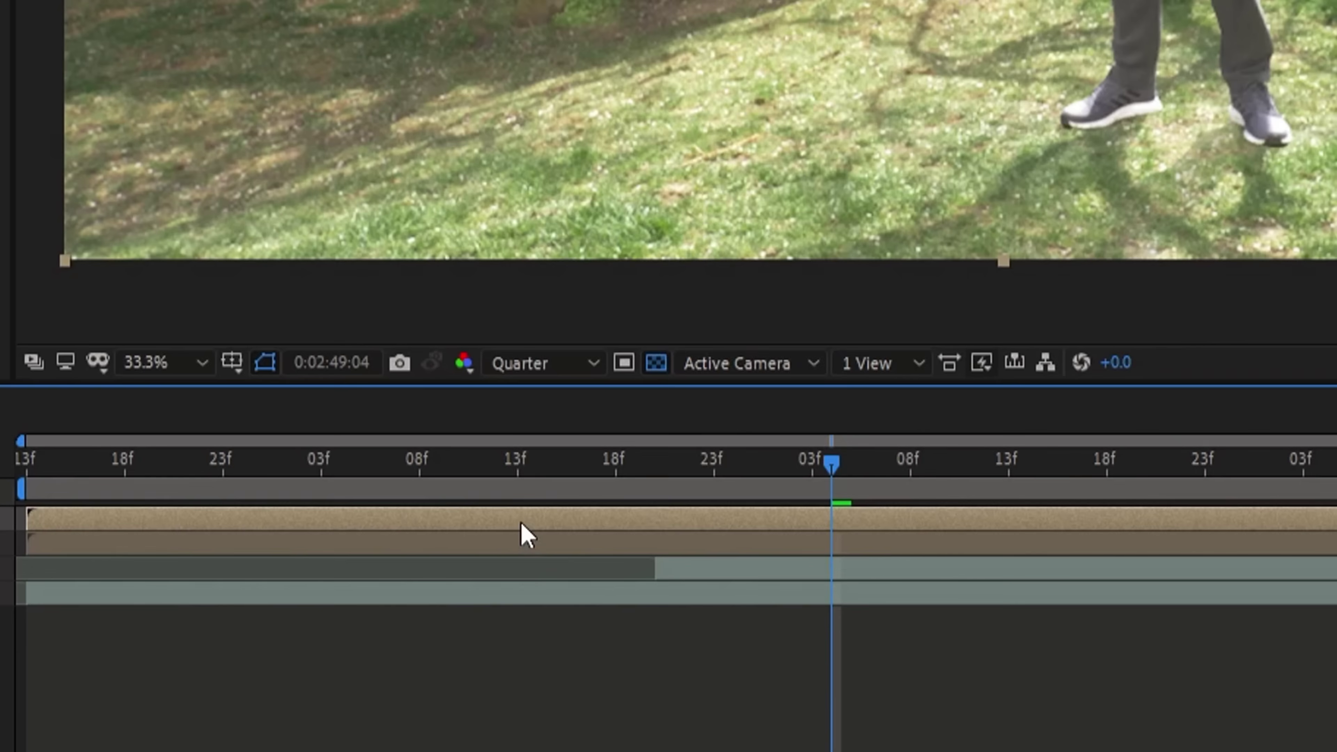
pyautogui.rightClick(522, 533)
pyautogui.click(639, 370)
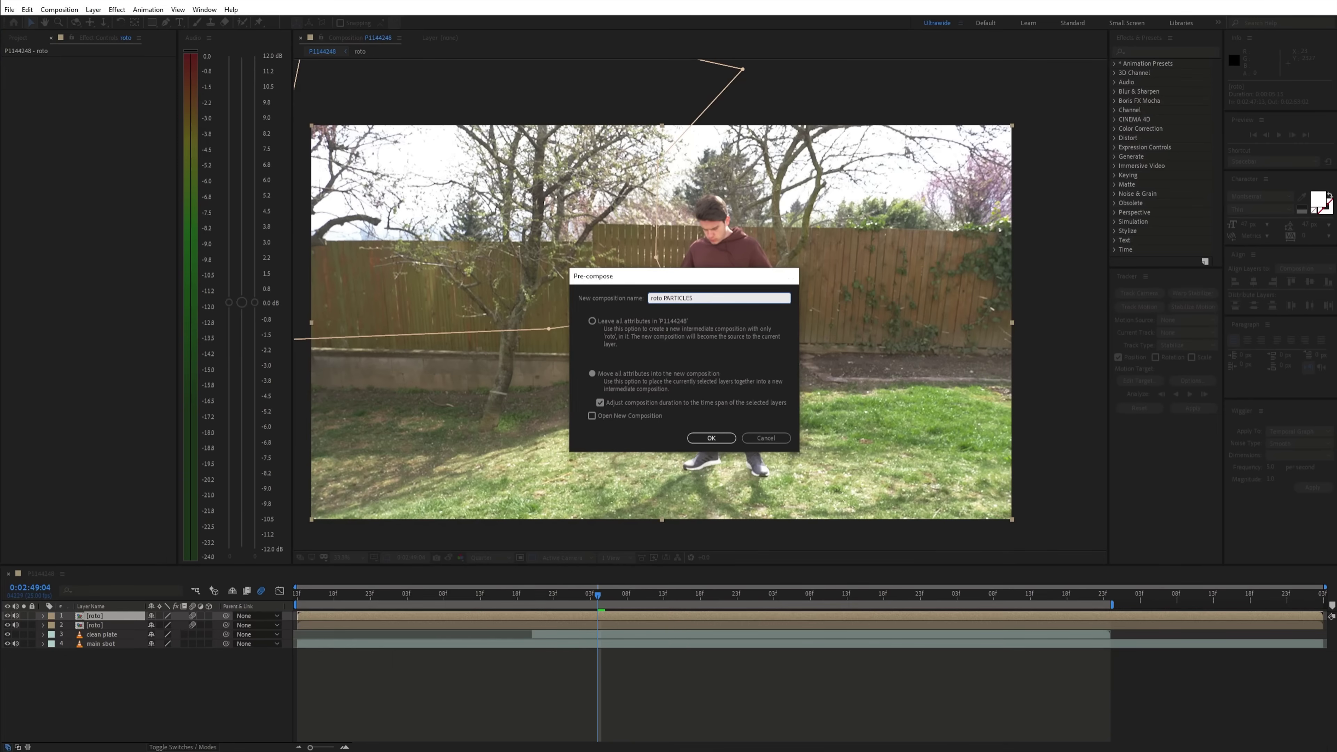
pyautogui.press('Return')
# Step: Apply CC Particle Systems II and enlarge and position the producer over the body
pyautogui.hotkey('ctrl', 'space')
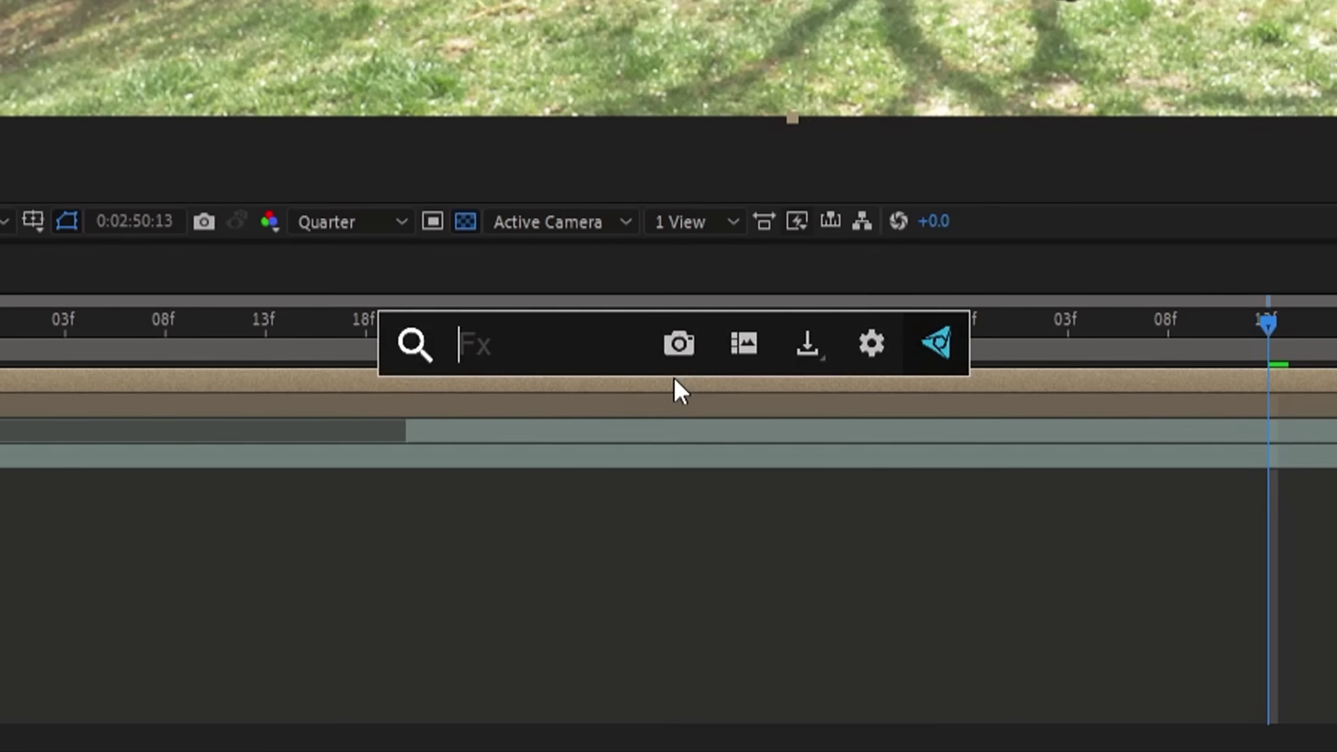
pyautogui.write('par')
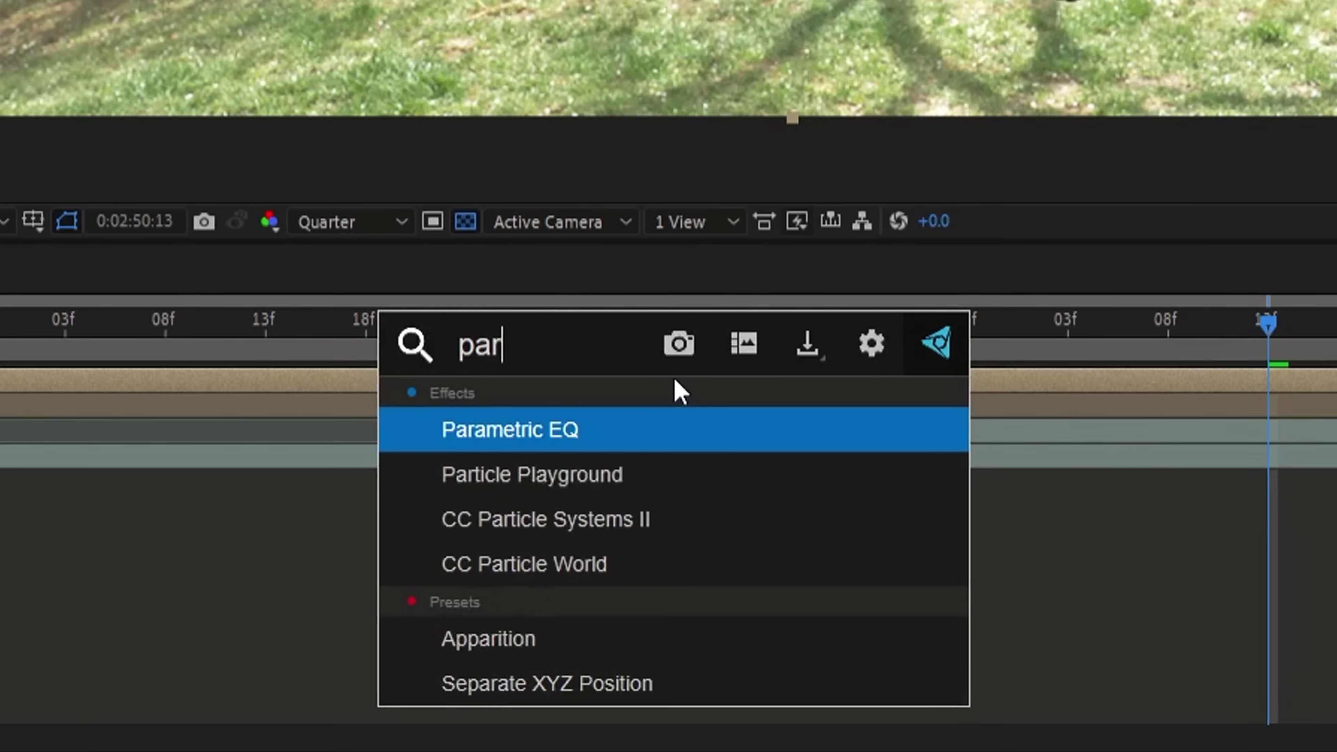
pyautogui.write('ti')
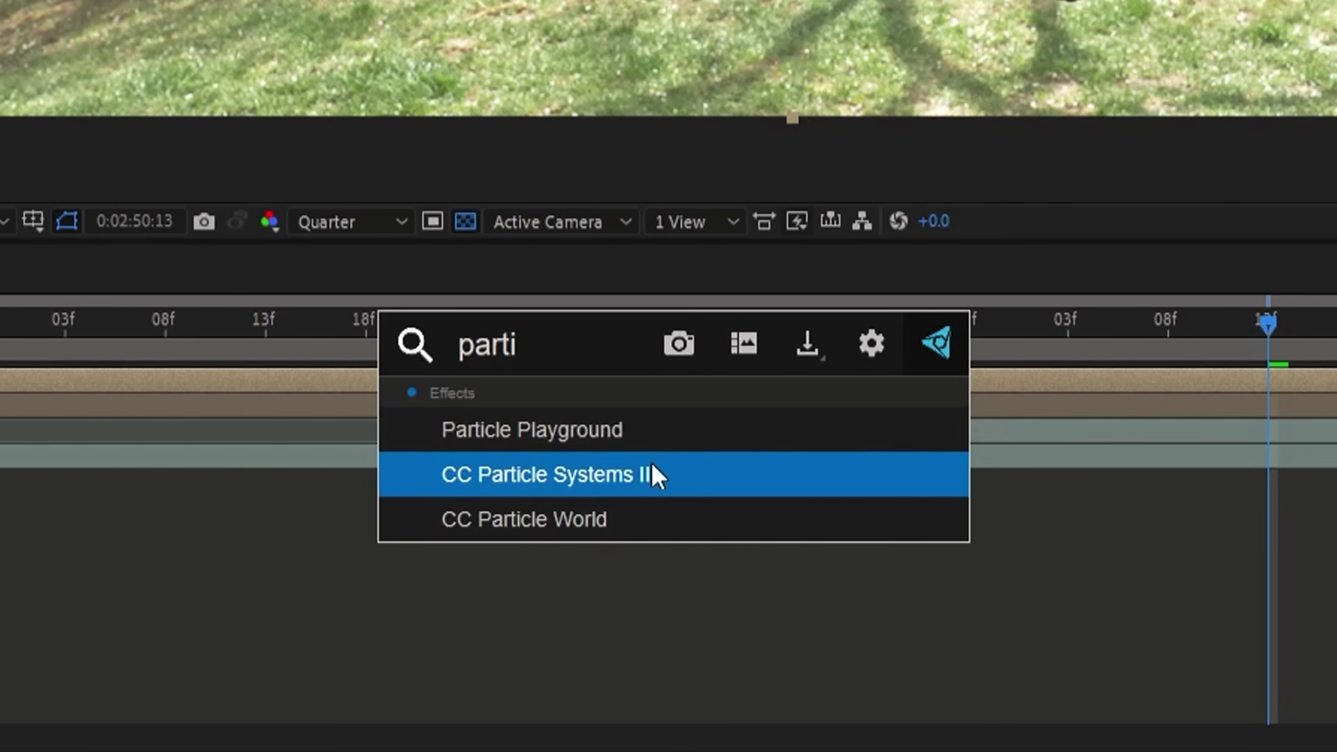
pyautogui.click(691, 477)
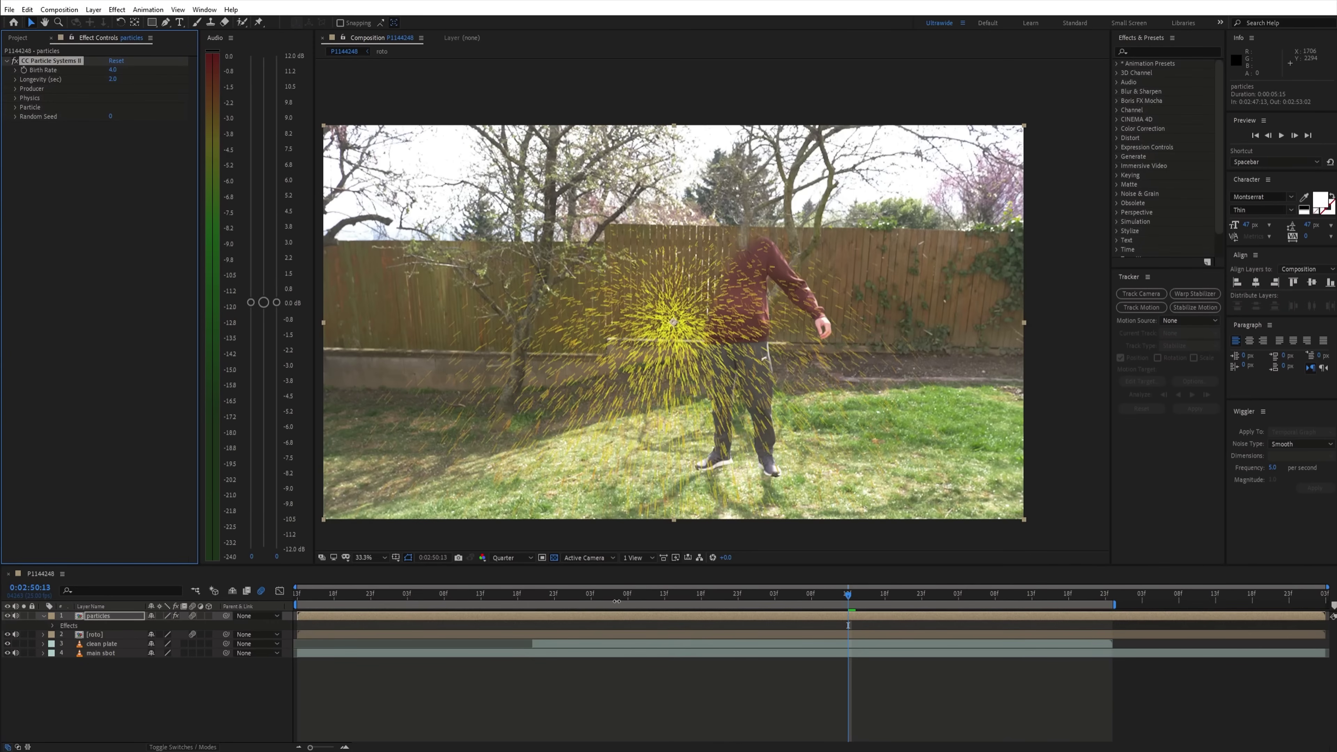
pyautogui.moveTo(611, 600); pyautogui.dragTo(533, 602)
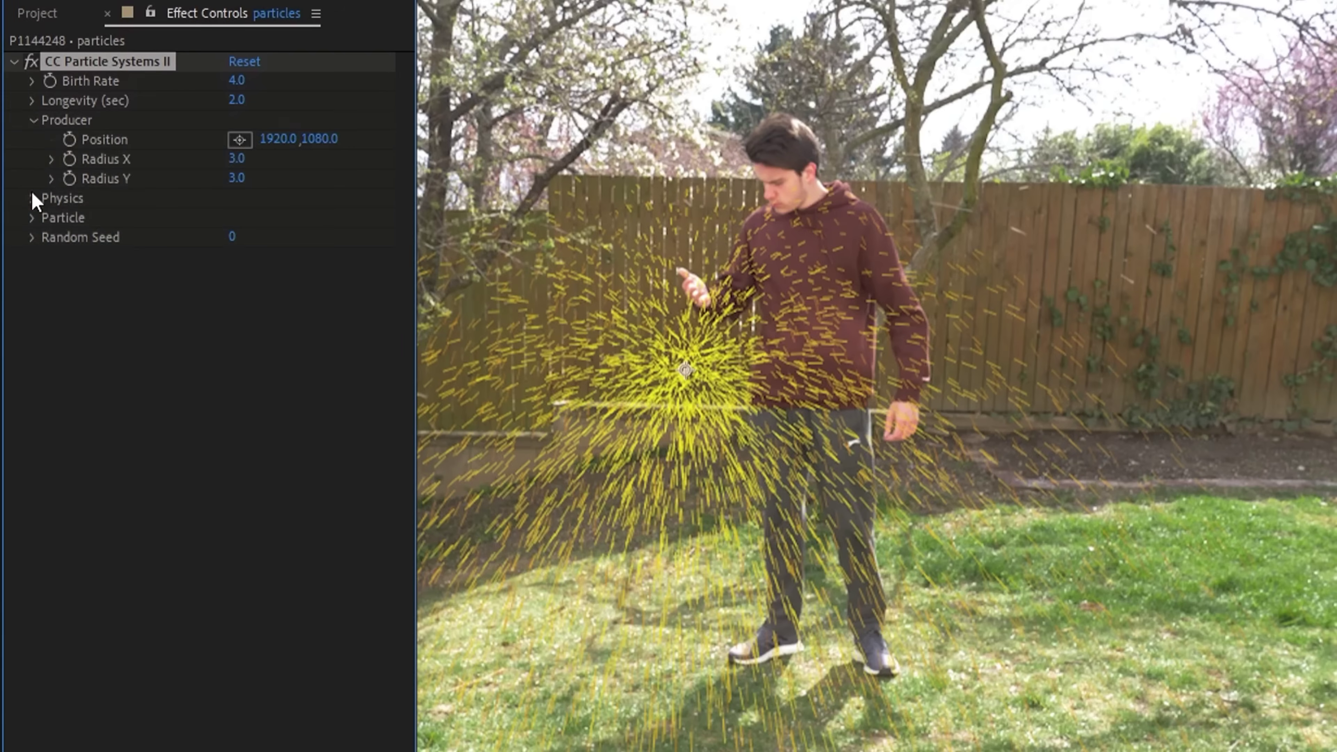
pyautogui.click(33, 198)
pyautogui.click(32, 356)
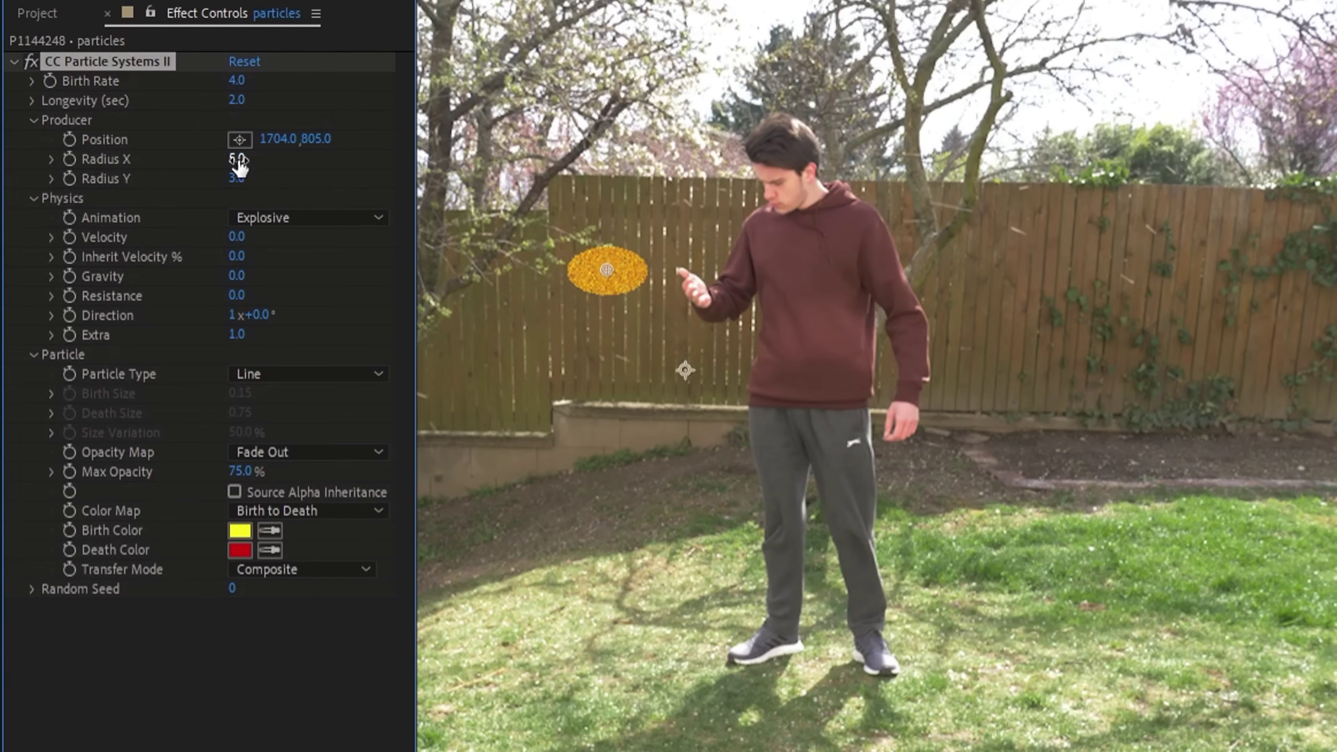
pyautogui.moveTo(240, 179); pyautogui.dragTo(240, 179)
pyautogui.moveTo(605, 269); pyautogui.dragTo(599, 272)
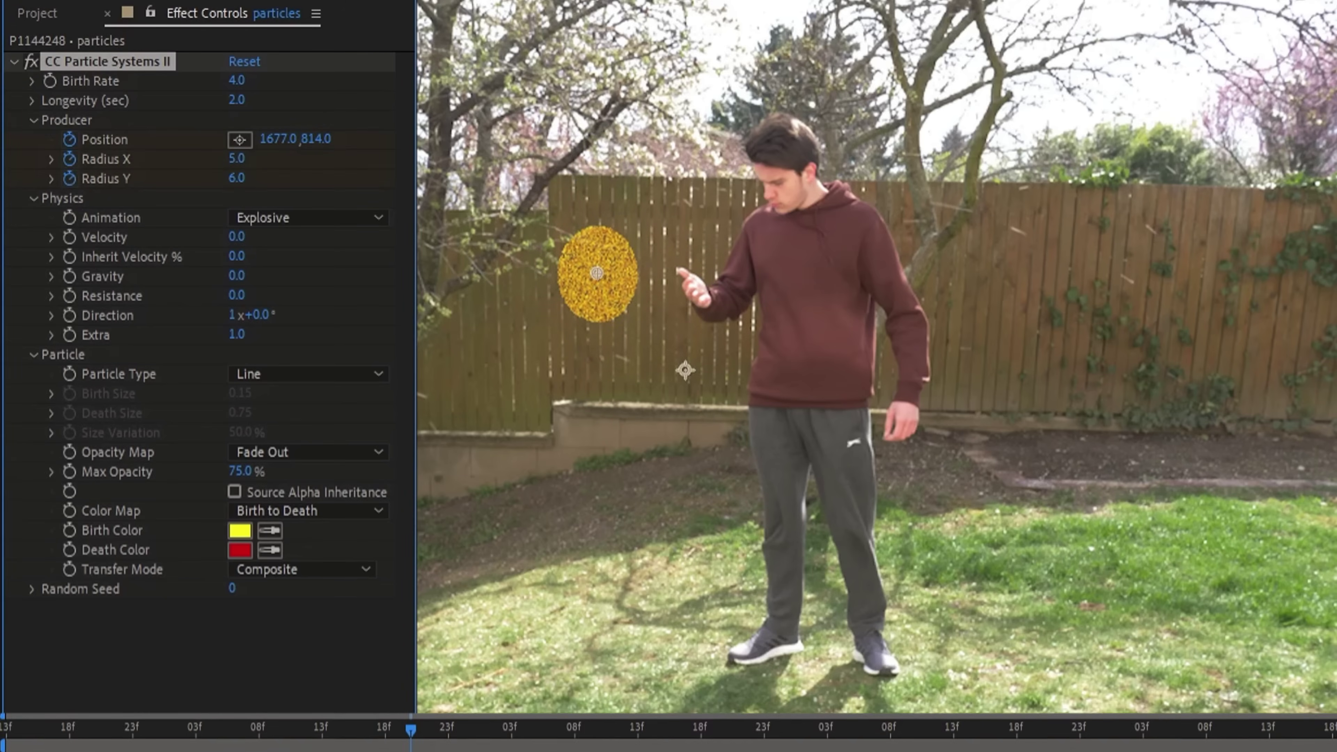
# Step: Keyframe the producer further along the torso, set Radius Y to 9, and preview
pyautogui.moveTo(413, 663); pyautogui.dragTo(623, 679)
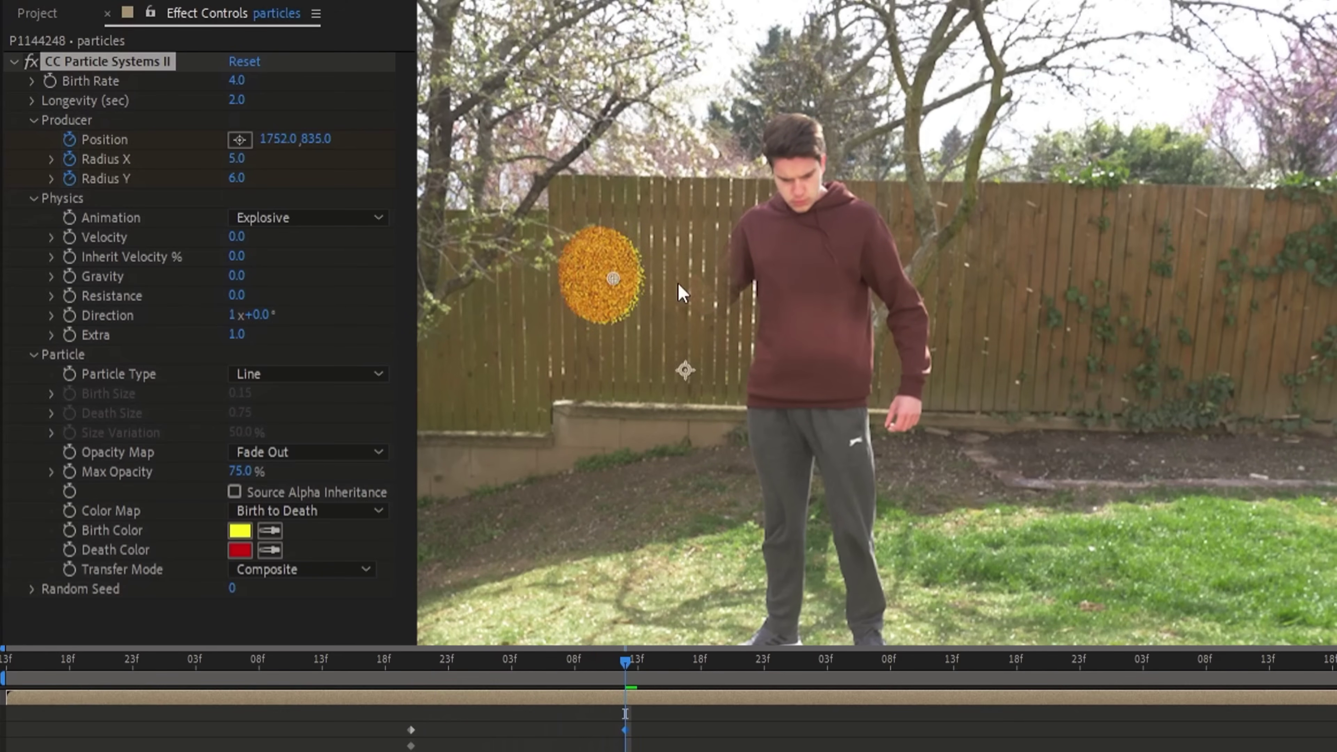
pyautogui.moveTo(758, 283); pyautogui.dragTo(742, 269)
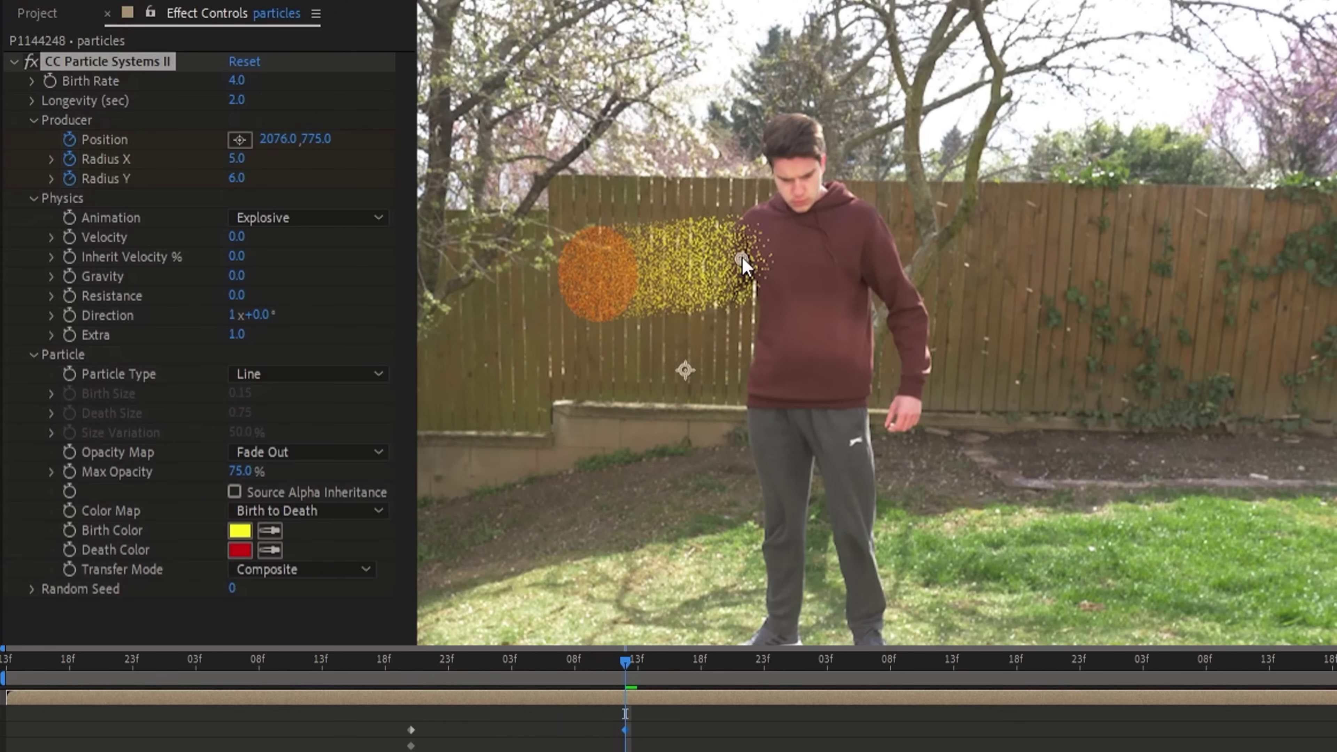
pyautogui.click(249, 174)
pyautogui.write('9')
pyautogui.press('Return')
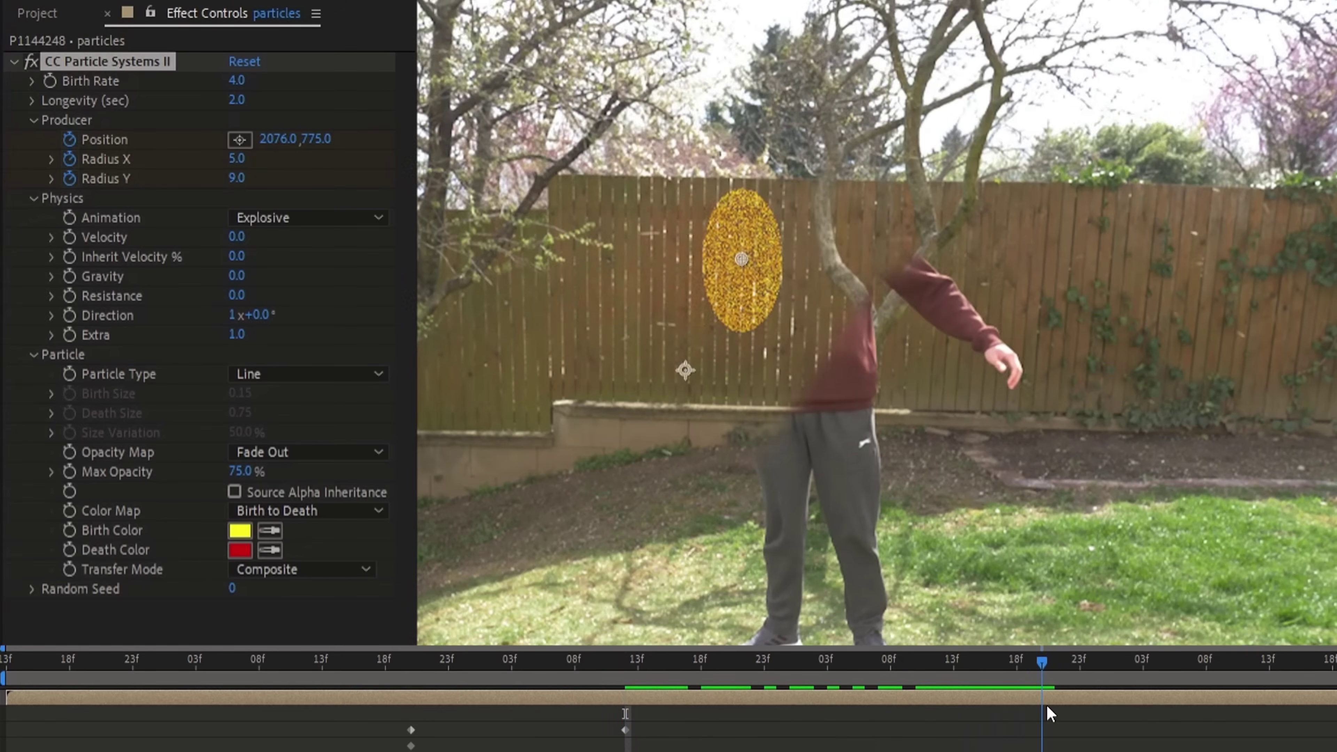
pyautogui.press('space')
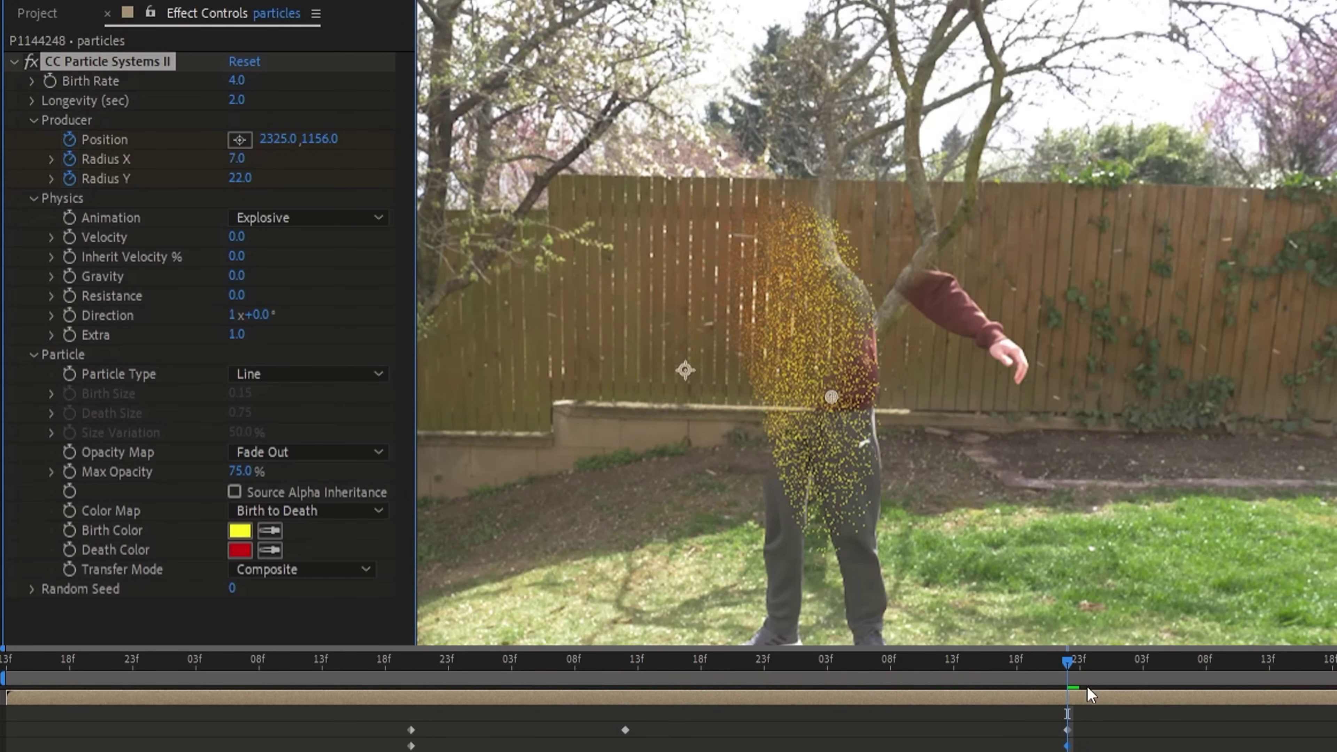
pyautogui.press('space')
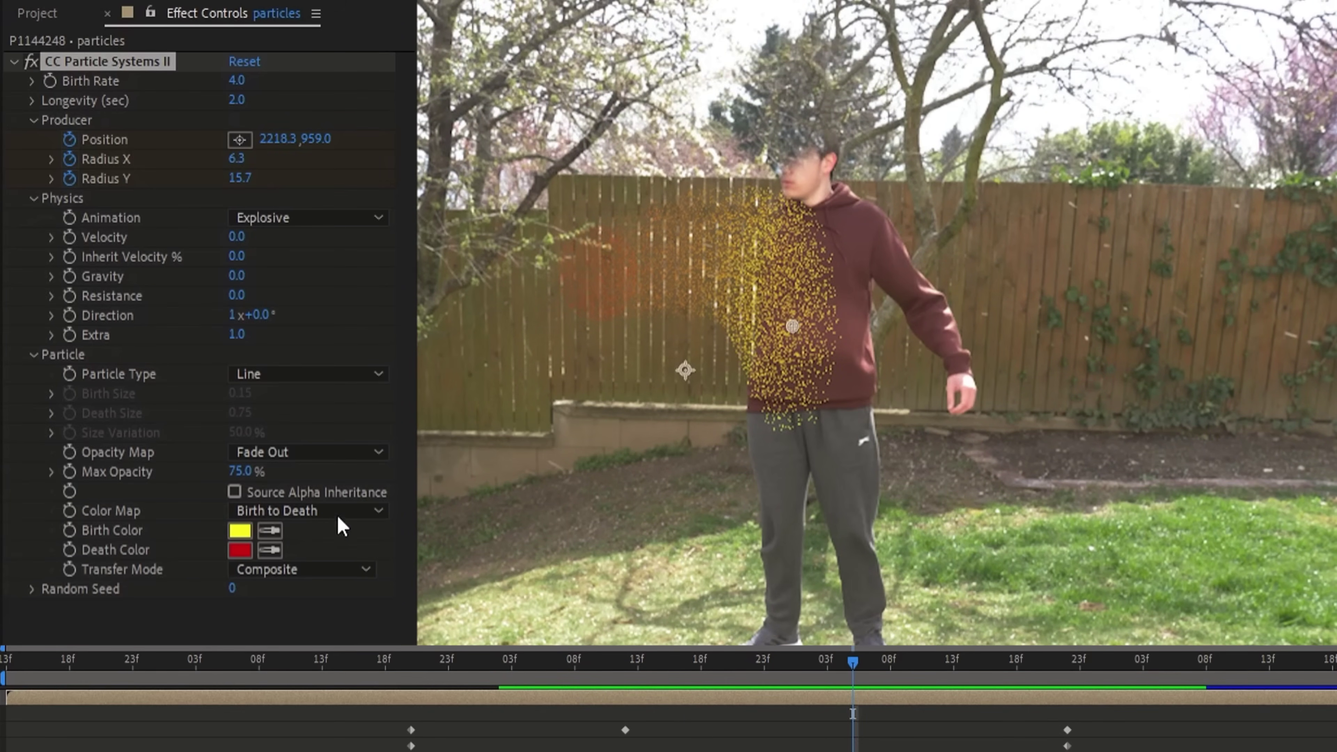
# Step: Enable Source Alpha Inheritance and use Direction animation at 90°, Velocity 0.4, Gravity -0.1
pyautogui.click(264, 494)
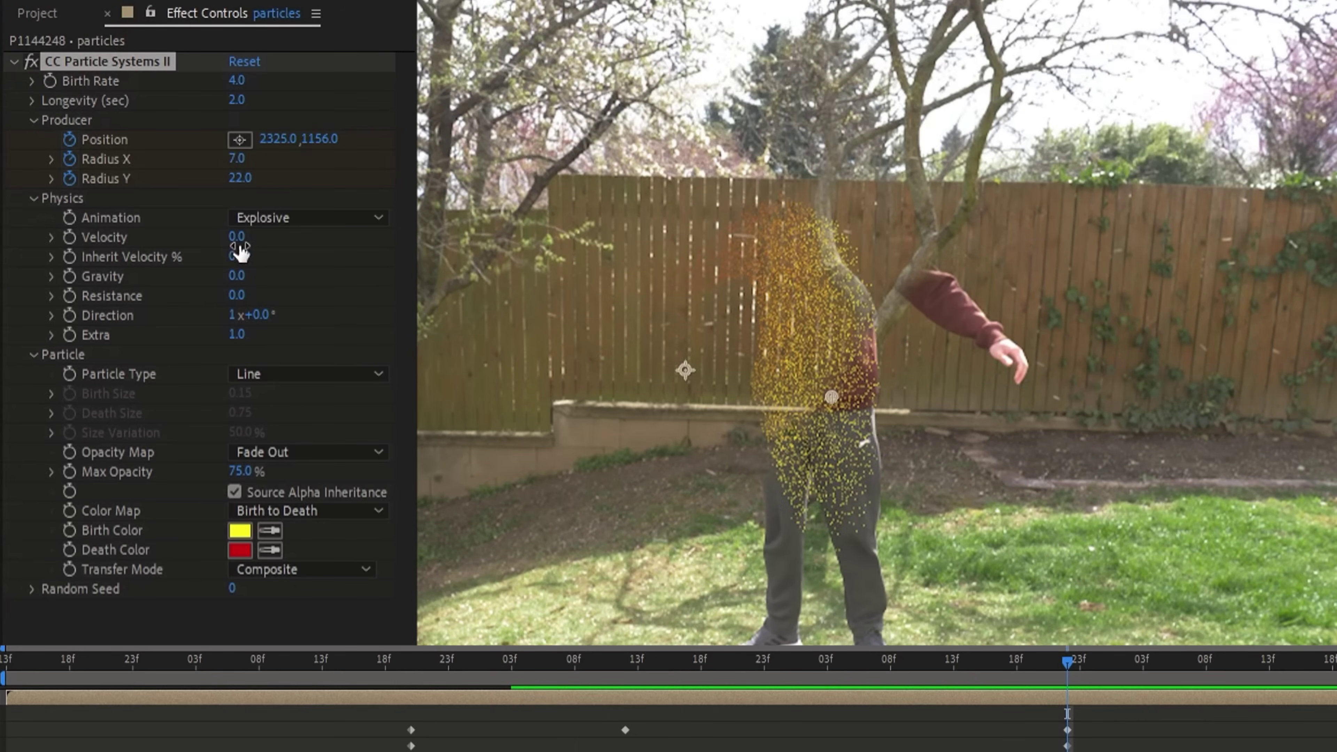
pyautogui.moveTo(241, 237); pyautogui.dragTo(258, 239)
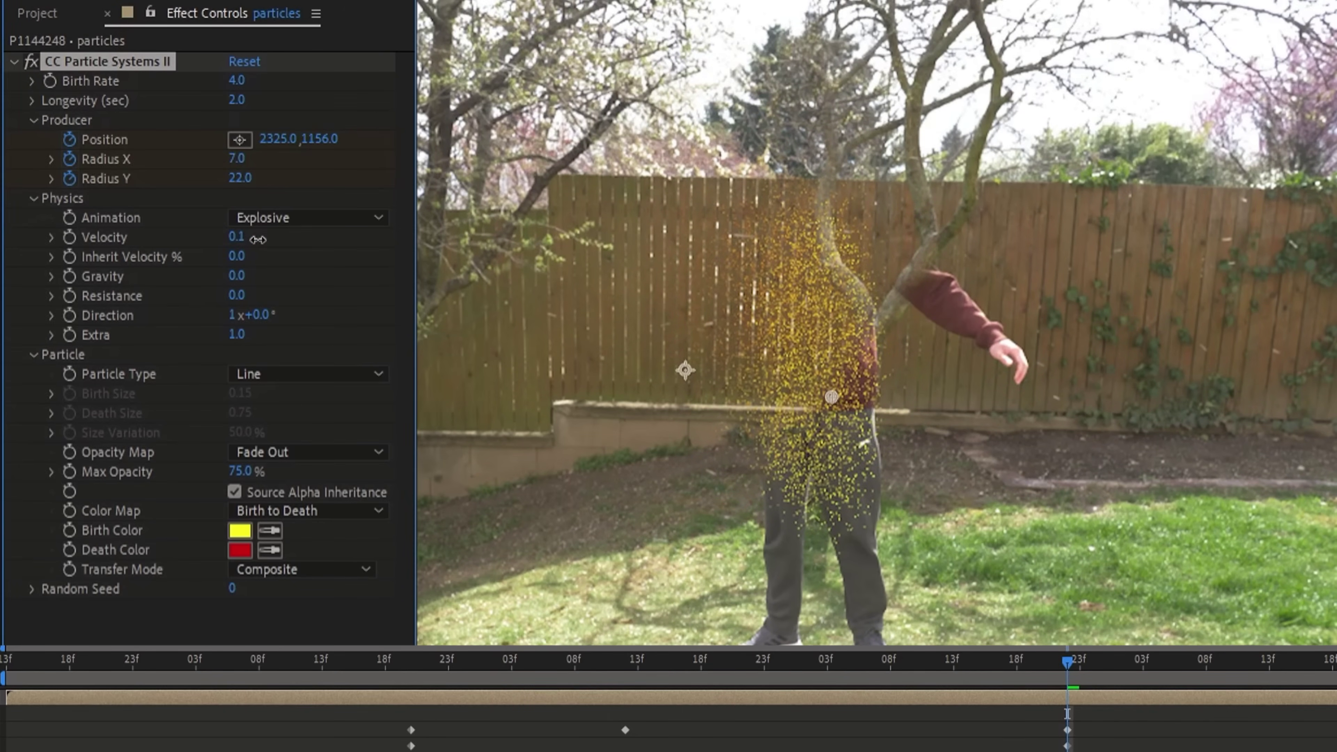
pyautogui.click(325, 219)
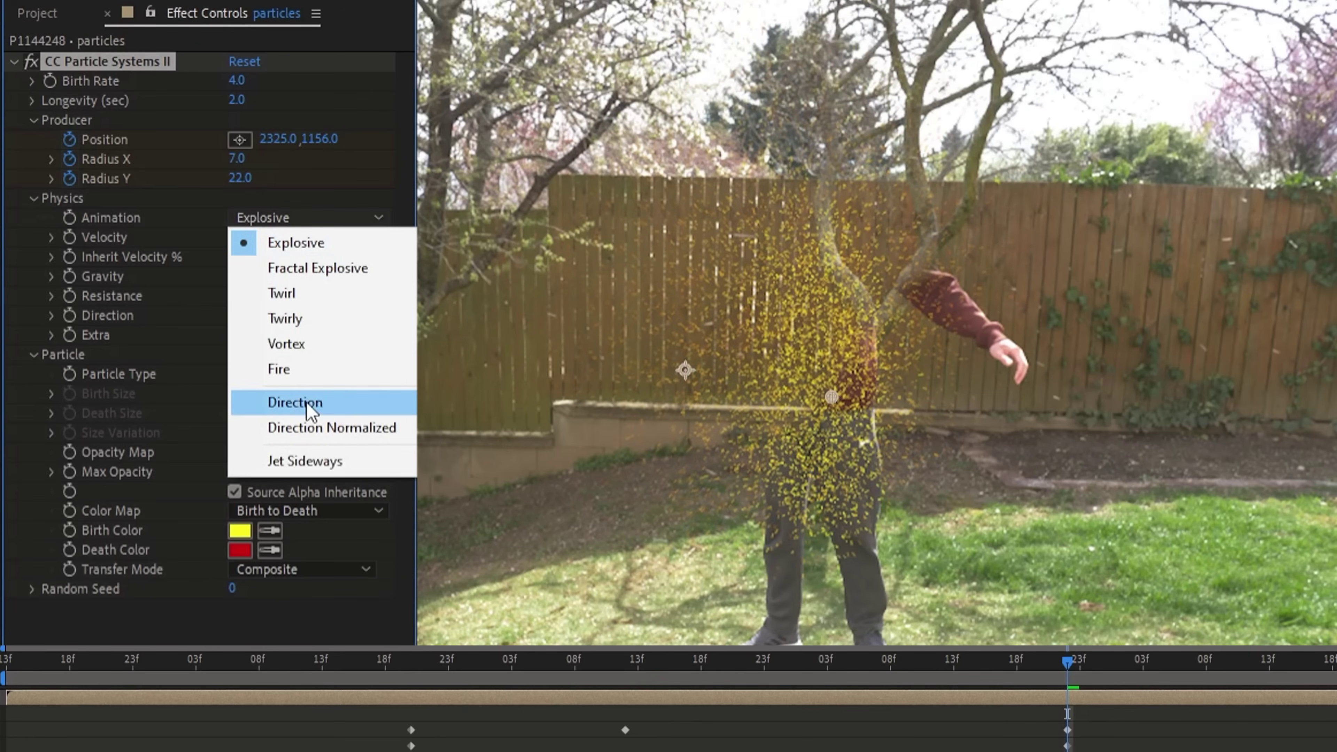
pyautogui.click(295, 402)
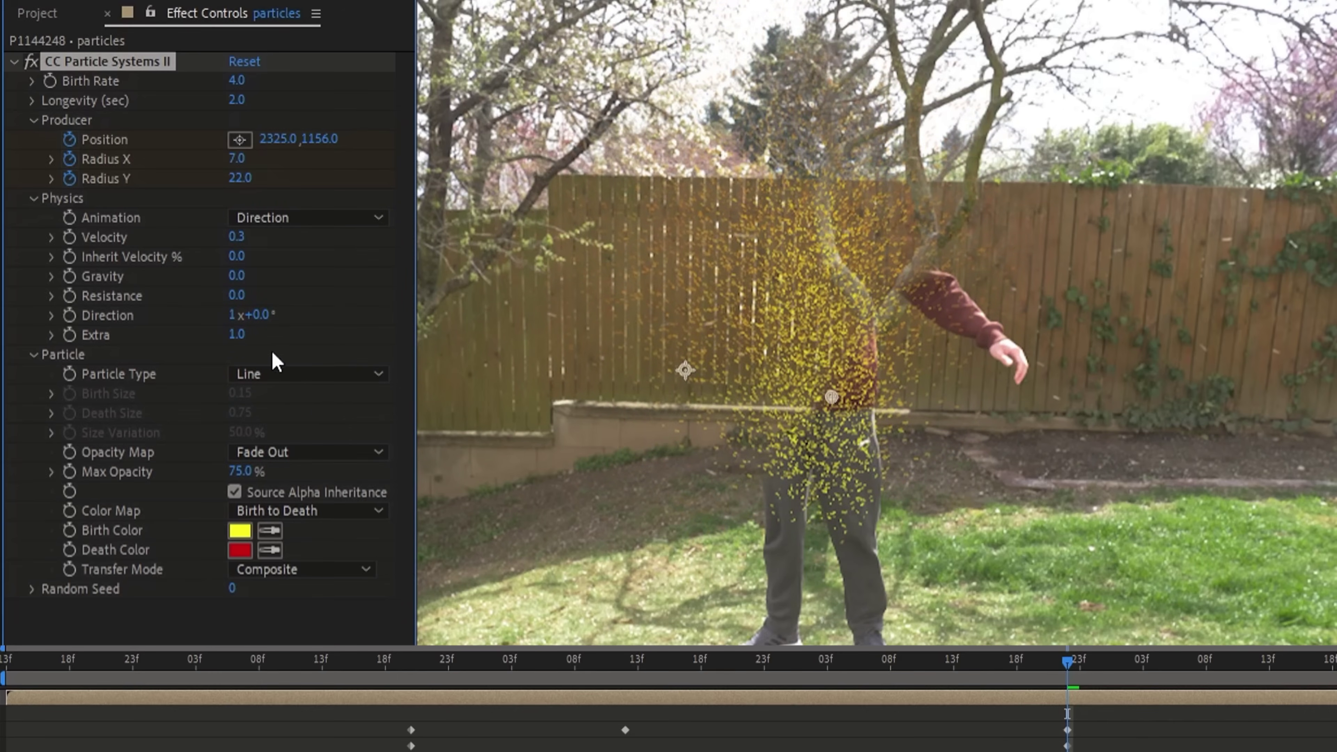
pyautogui.write('90')
pyautogui.press('Return')
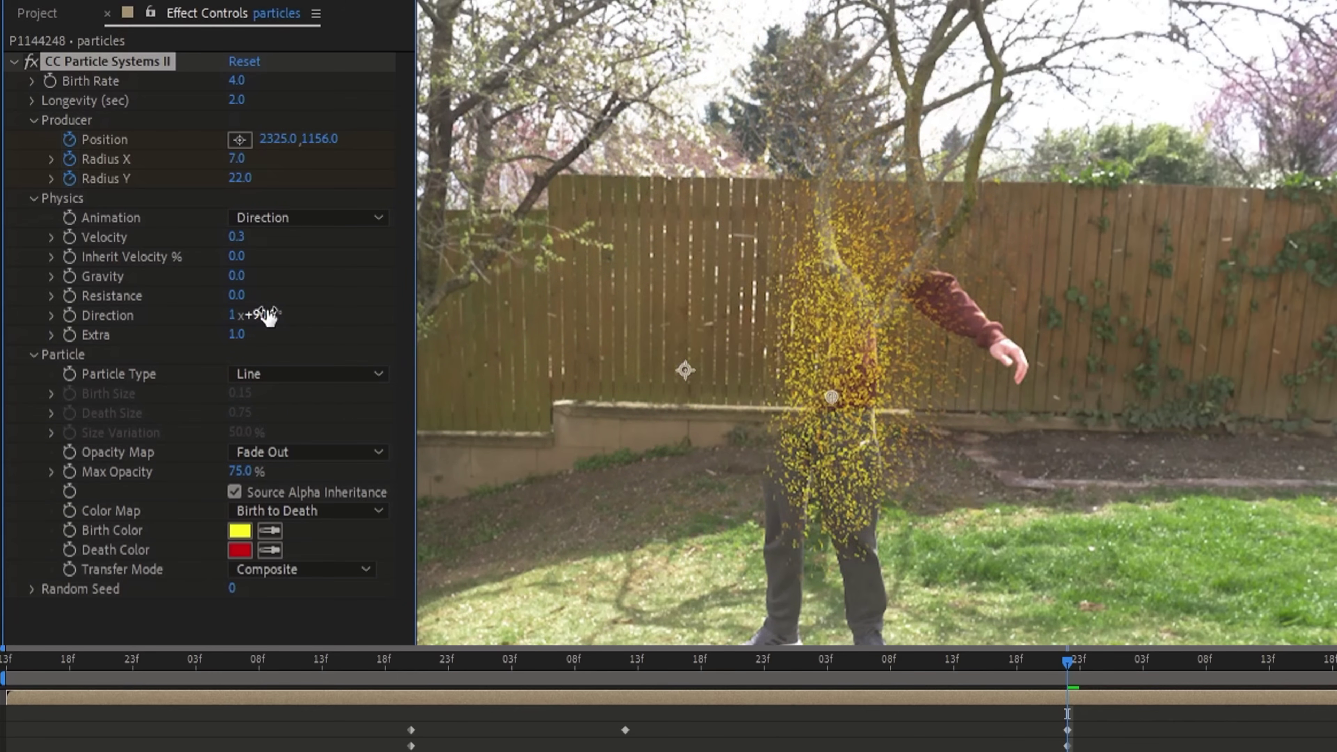
pyautogui.moveTo(237, 275); pyautogui.dragTo(248, 237)
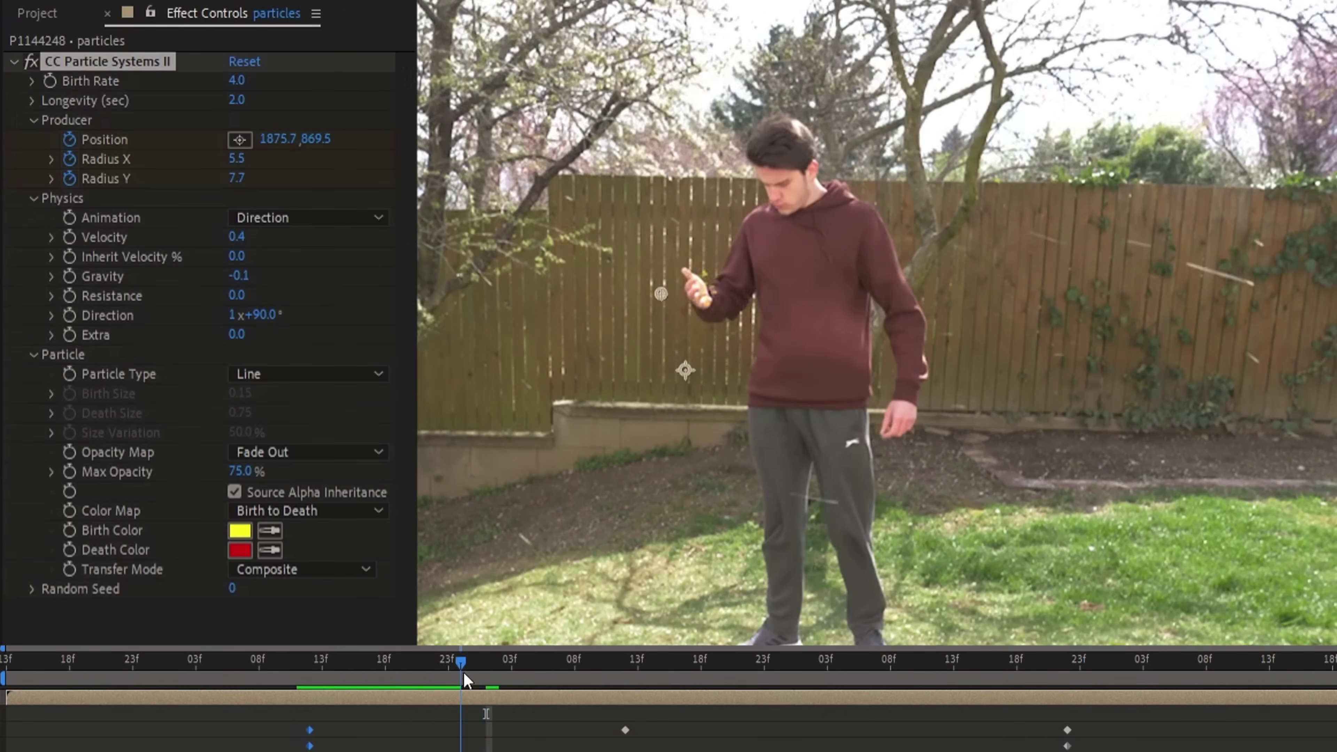
pyautogui.click(905, 662)
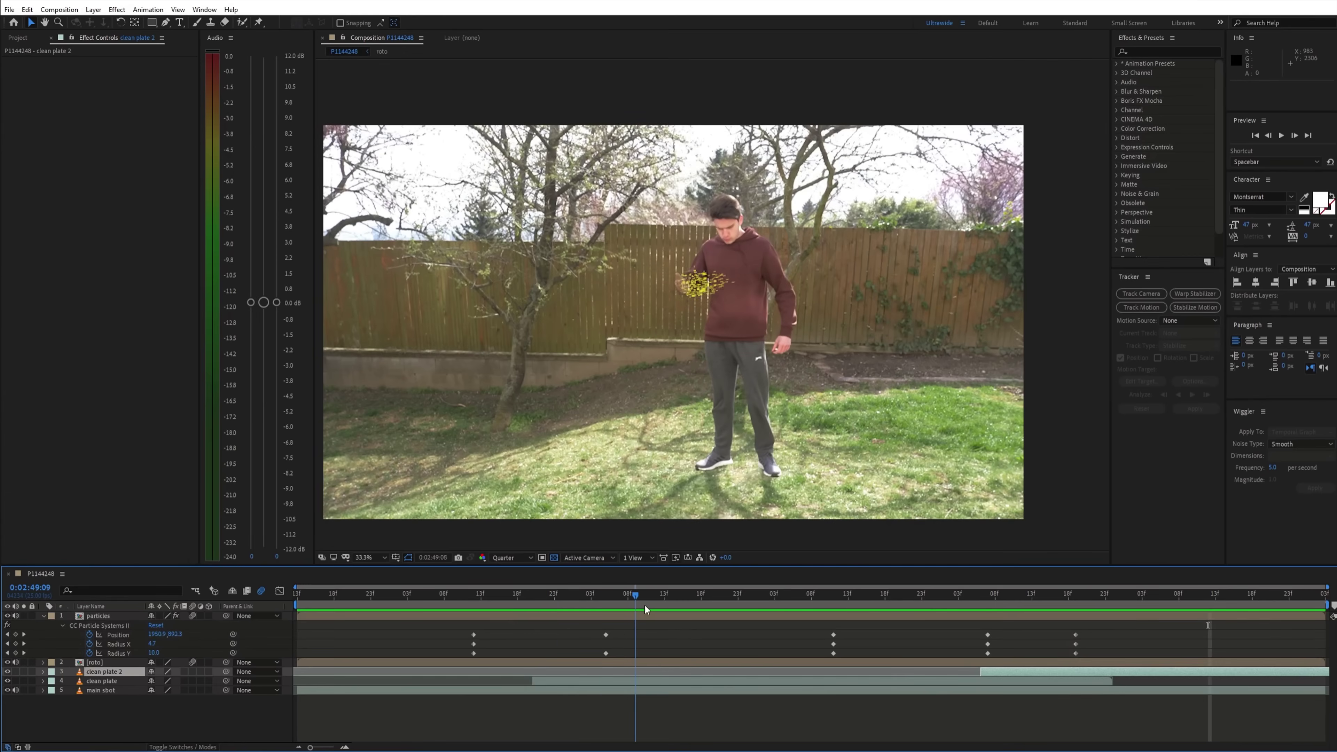
# Step: Set the particles' Birth Color to sand CEC385 and Death Color to black, then preview
pyautogui.moveTo(644, 604); pyautogui.dragTo(960, 600)
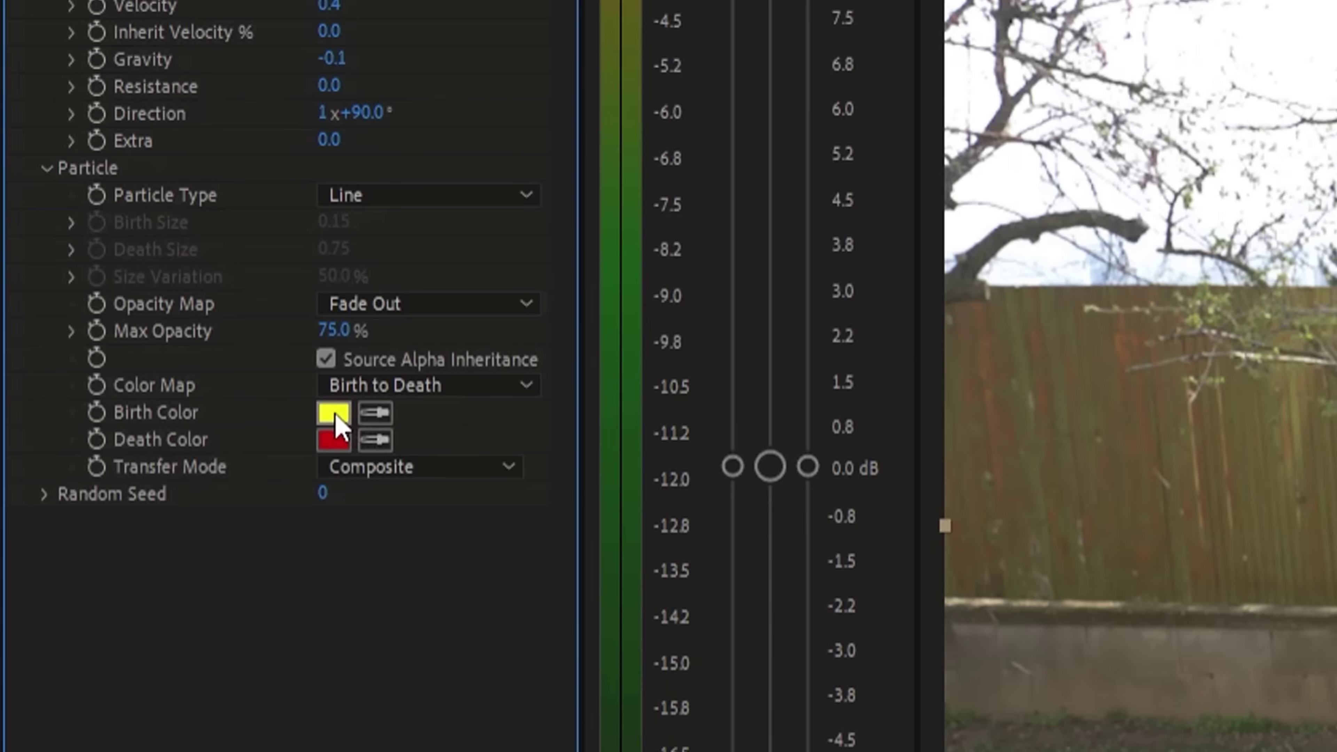
pyautogui.click(335, 415)
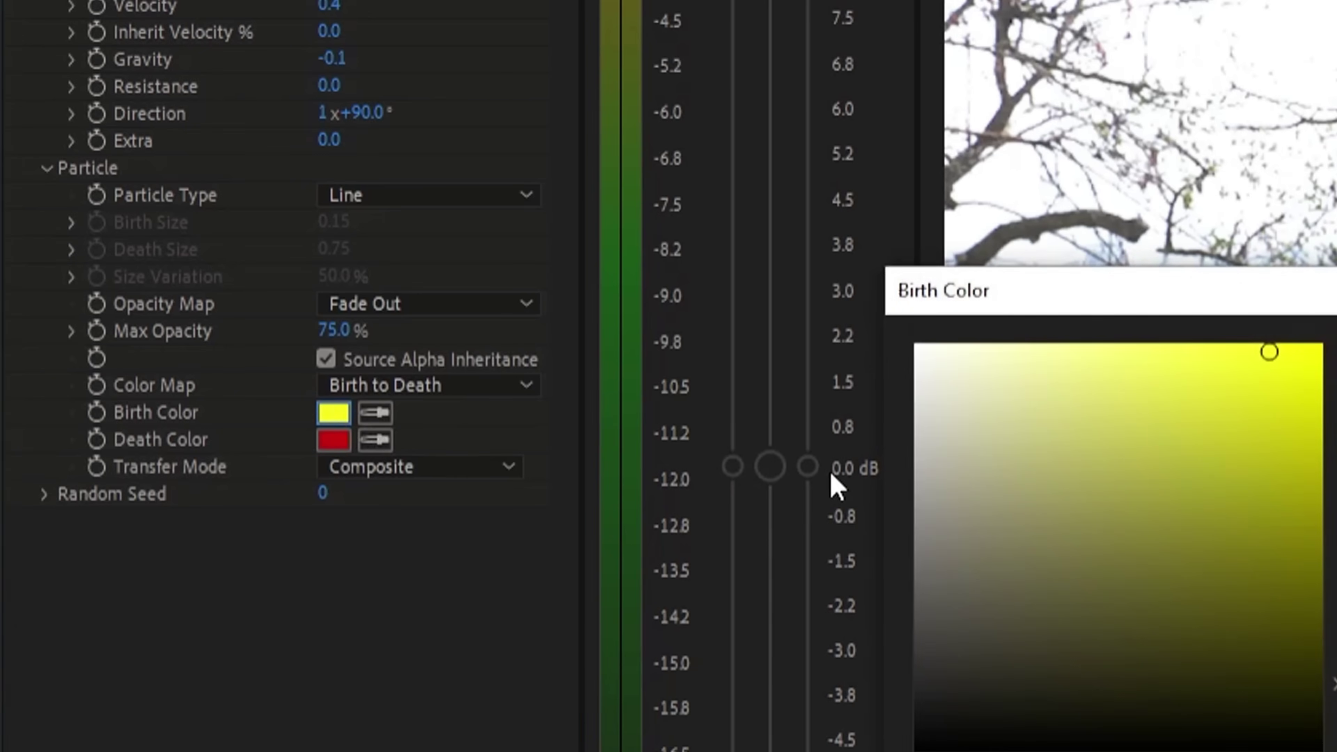
pyautogui.moveTo(1065, 405); pyautogui.dragTo(1060, 422)
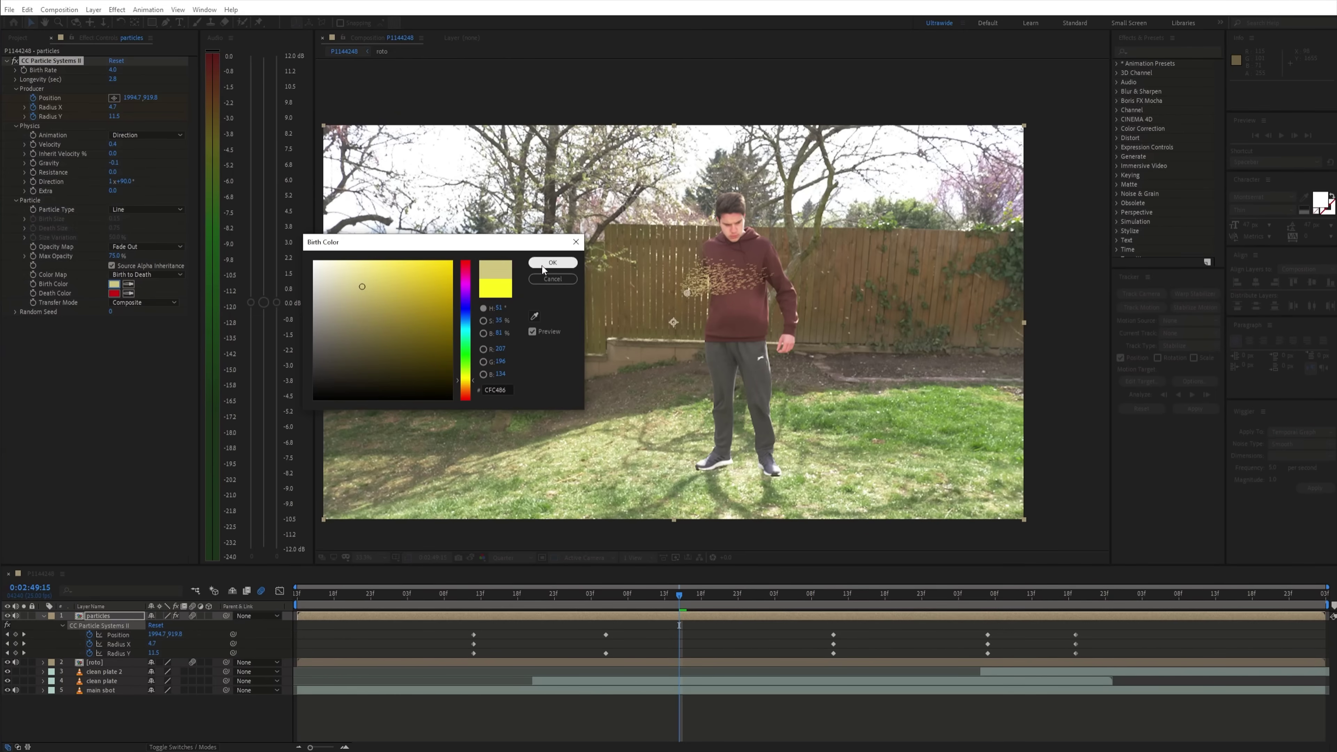
pyautogui.click(552, 262)
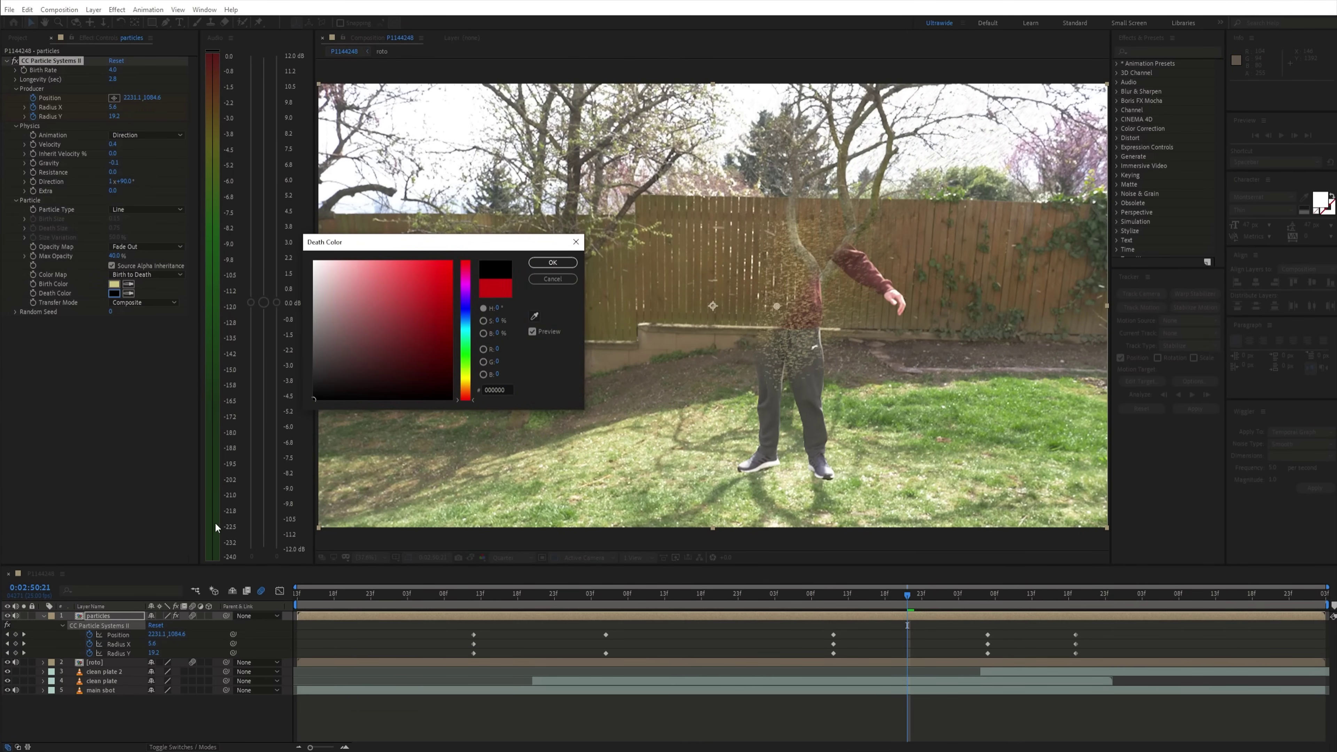
pyautogui.press('Return')
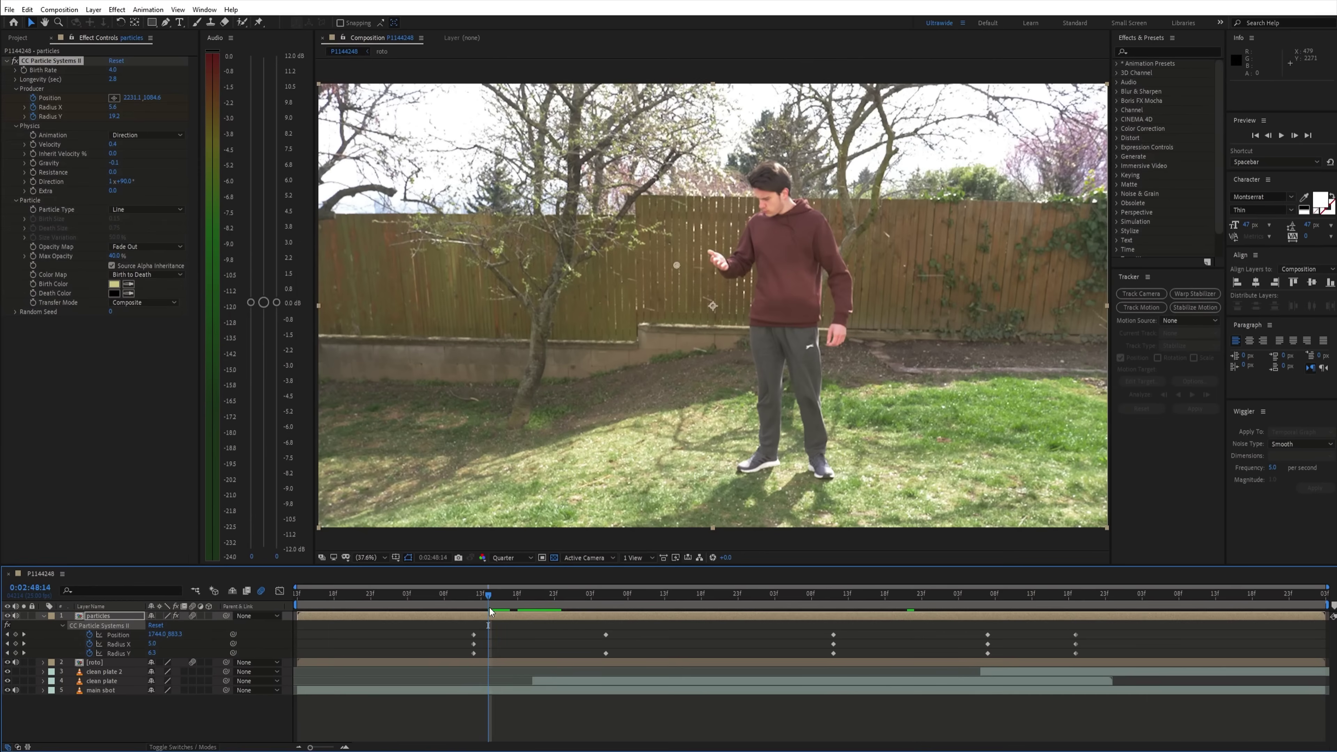
pyautogui.press('space')
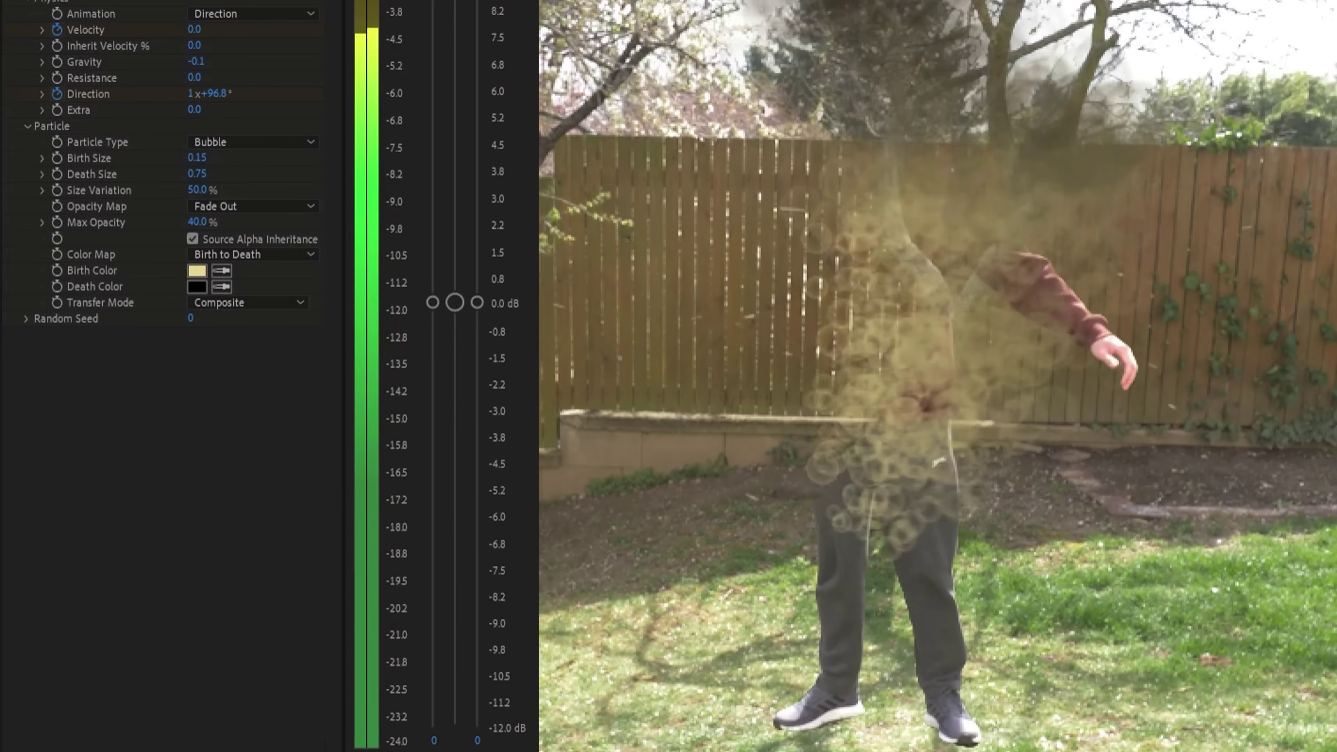
# Step: Change Particle Type from Bubble to Line and scrub to check the result
pyautogui.click(253, 142)
pyautogui.click(273, 166)
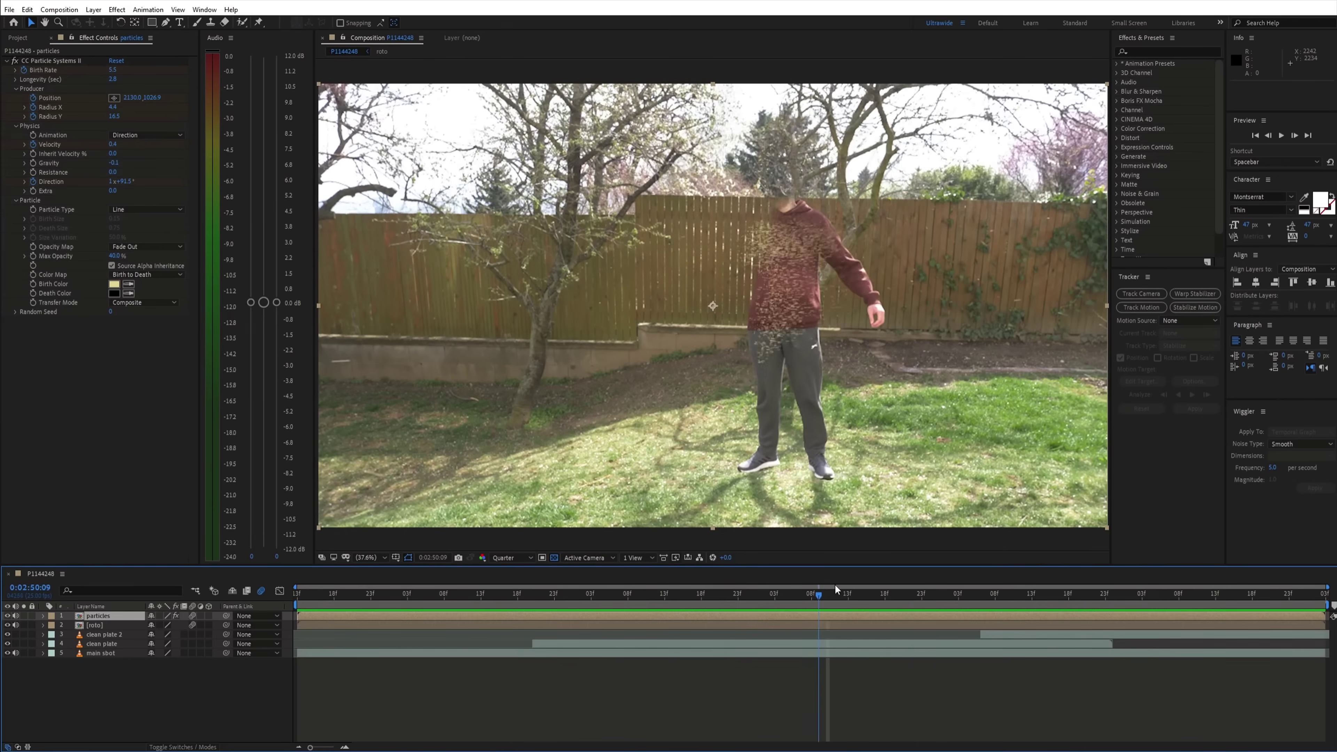
pyautogui.moveTo(835, 584); pyautogui.dragTo(915, 569)
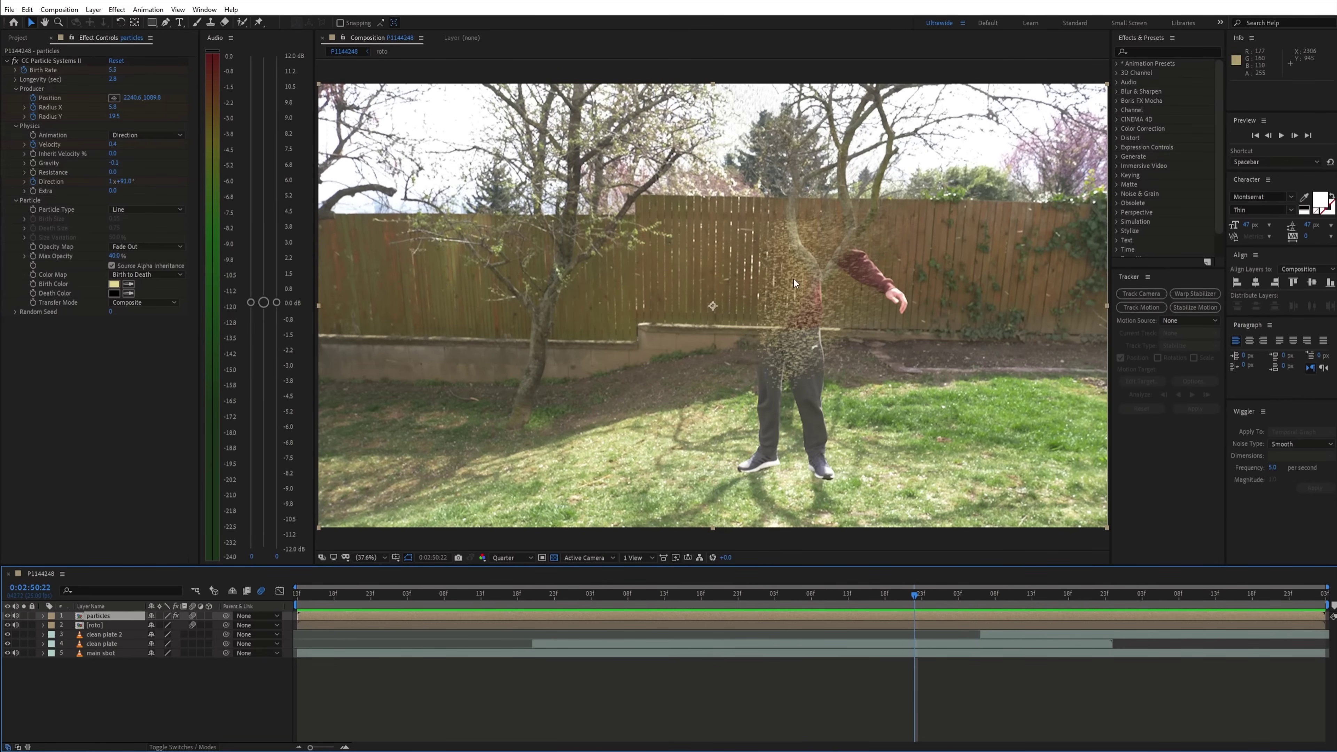
# Step: In the particles comp, add a white solid with Fractal Noise and lower its Brightness
pyautogui.doubleClick(103, 617)
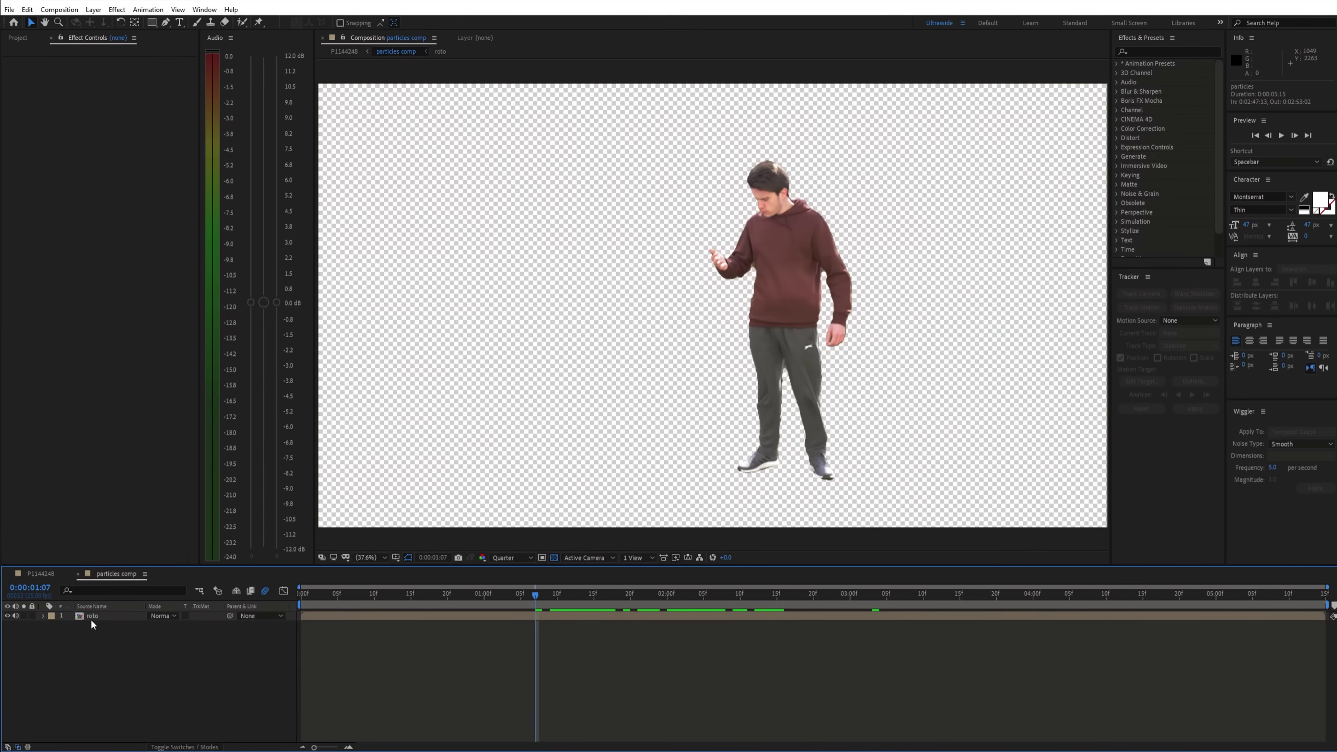
pyautogui.click(102, 613)
pyautogui.rightClick(465, 653)
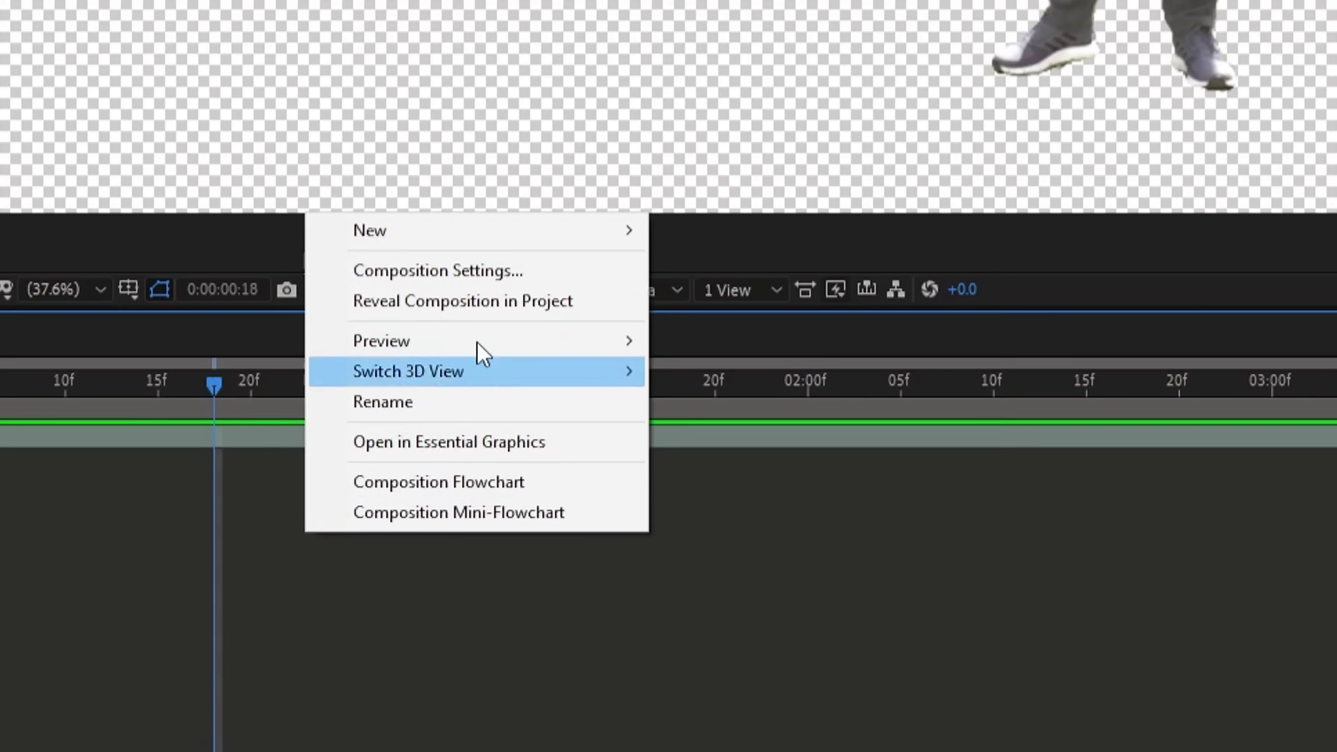
pyautogui.moveTo(568, 537)
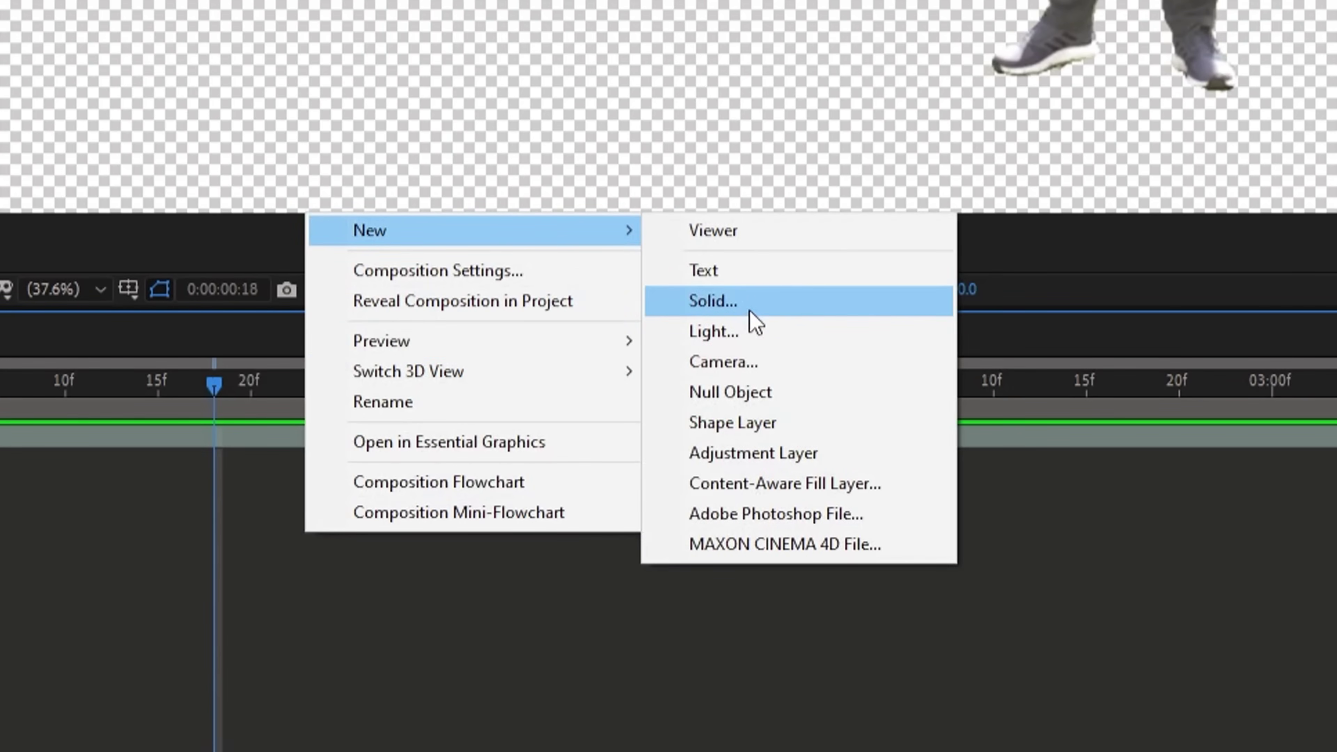
pyautogui.click(750, 311)
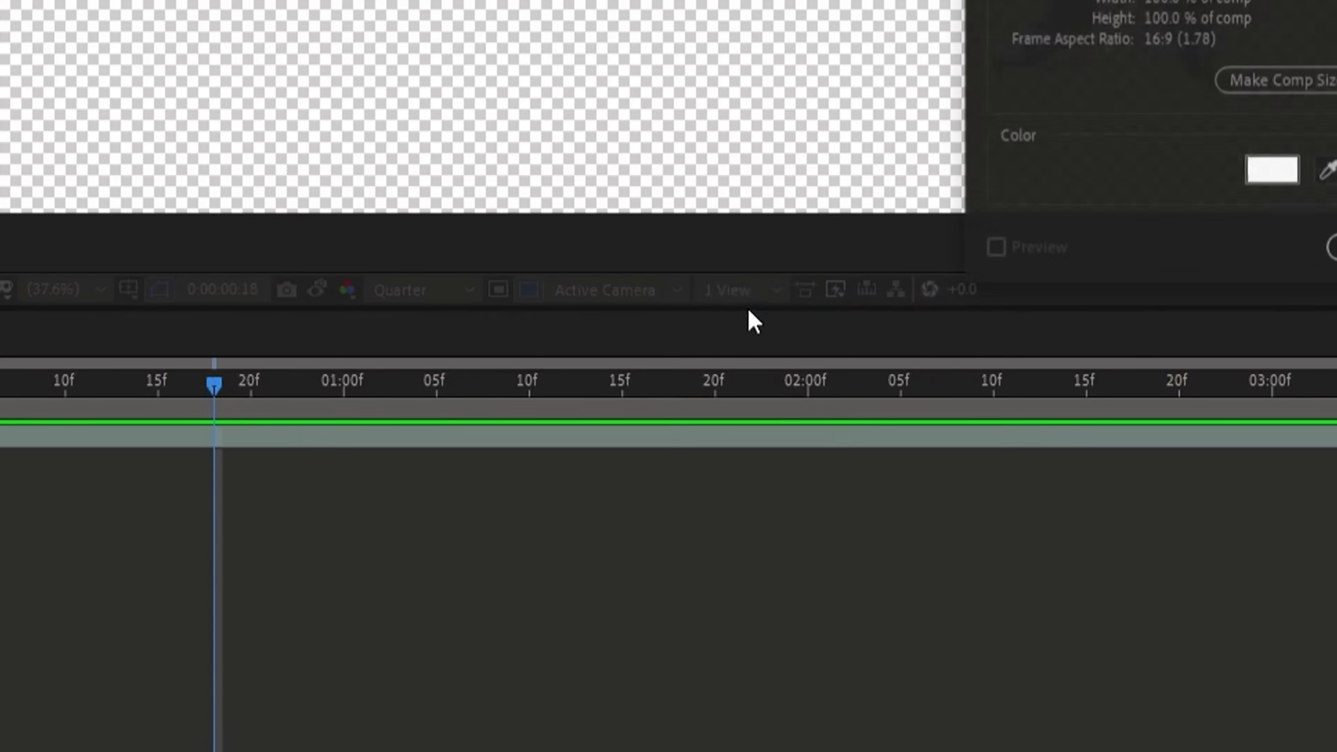
pyautogui.click(894, 545)
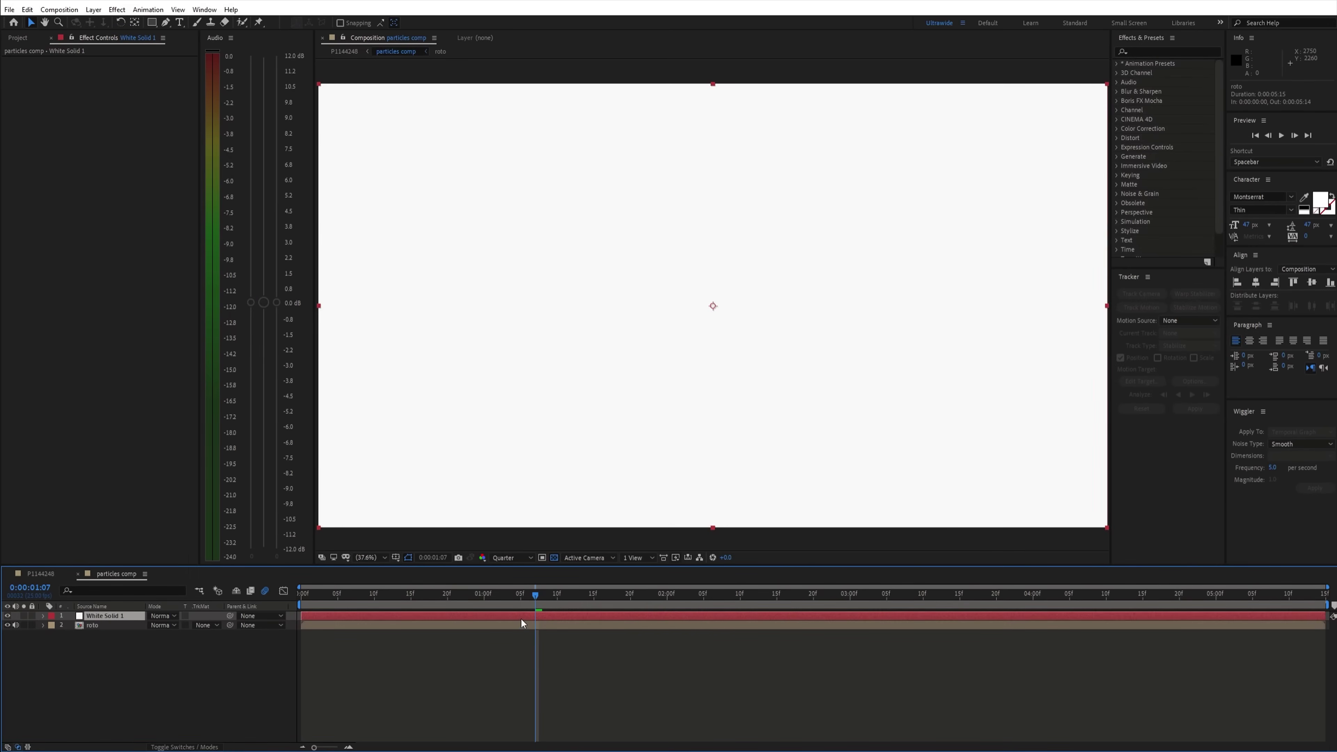
pyautogui.hotkey('ctrl', 'space')
pyautogui.write('fracta')
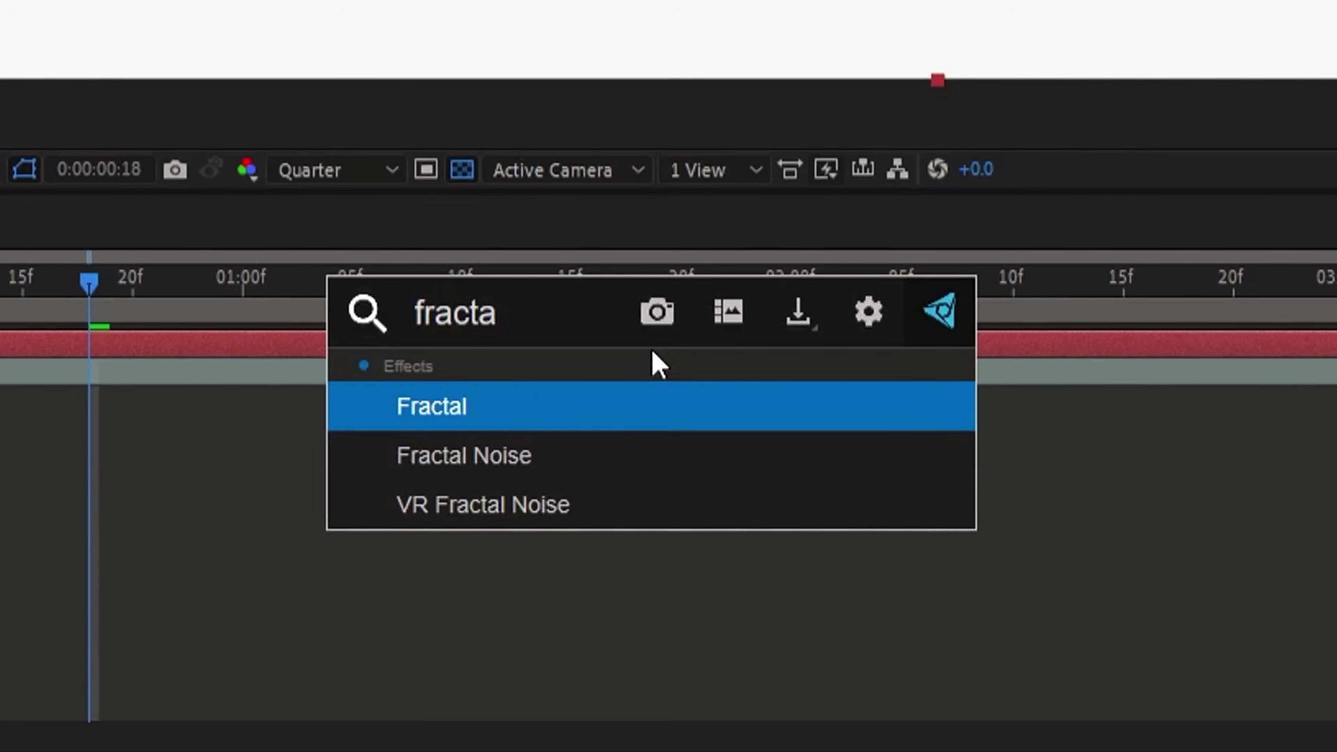
pyautogui.click(635, 469)
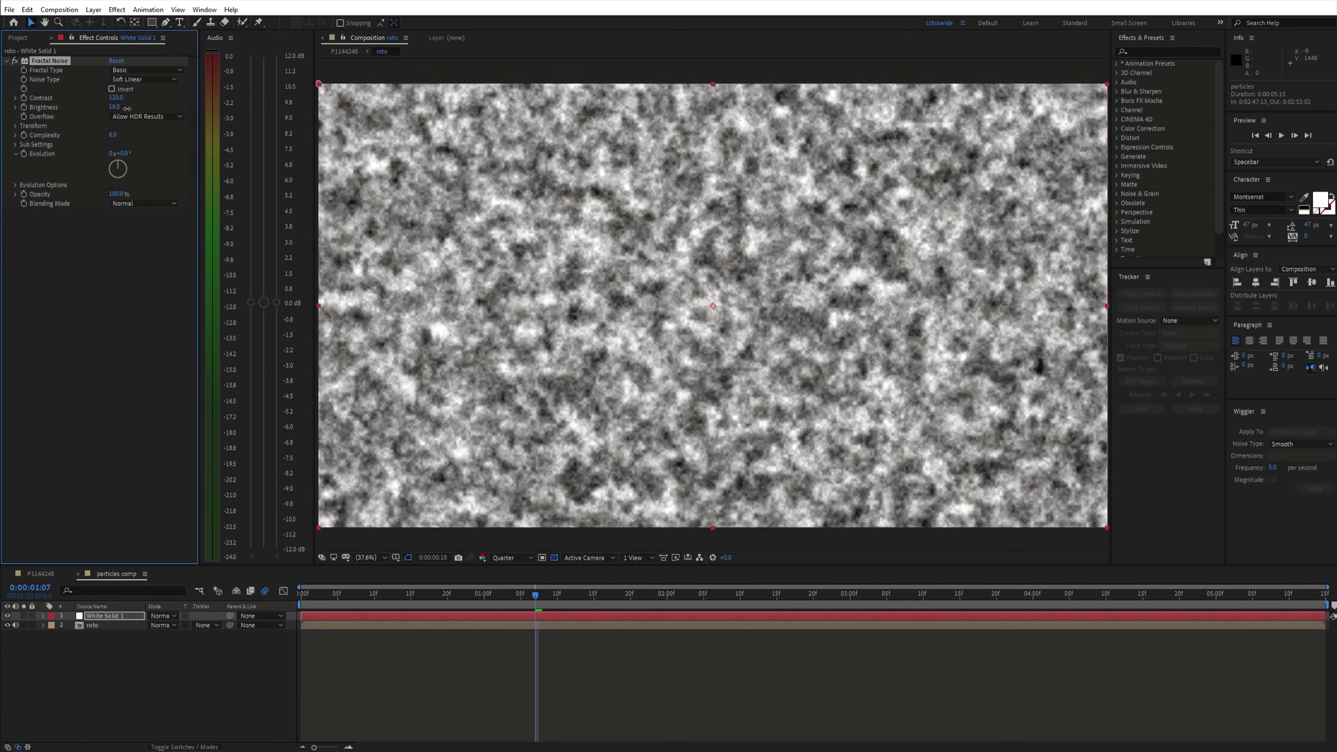
pyautogui.moveTo(126, 107); pyautogui.dragTo(107, 108)
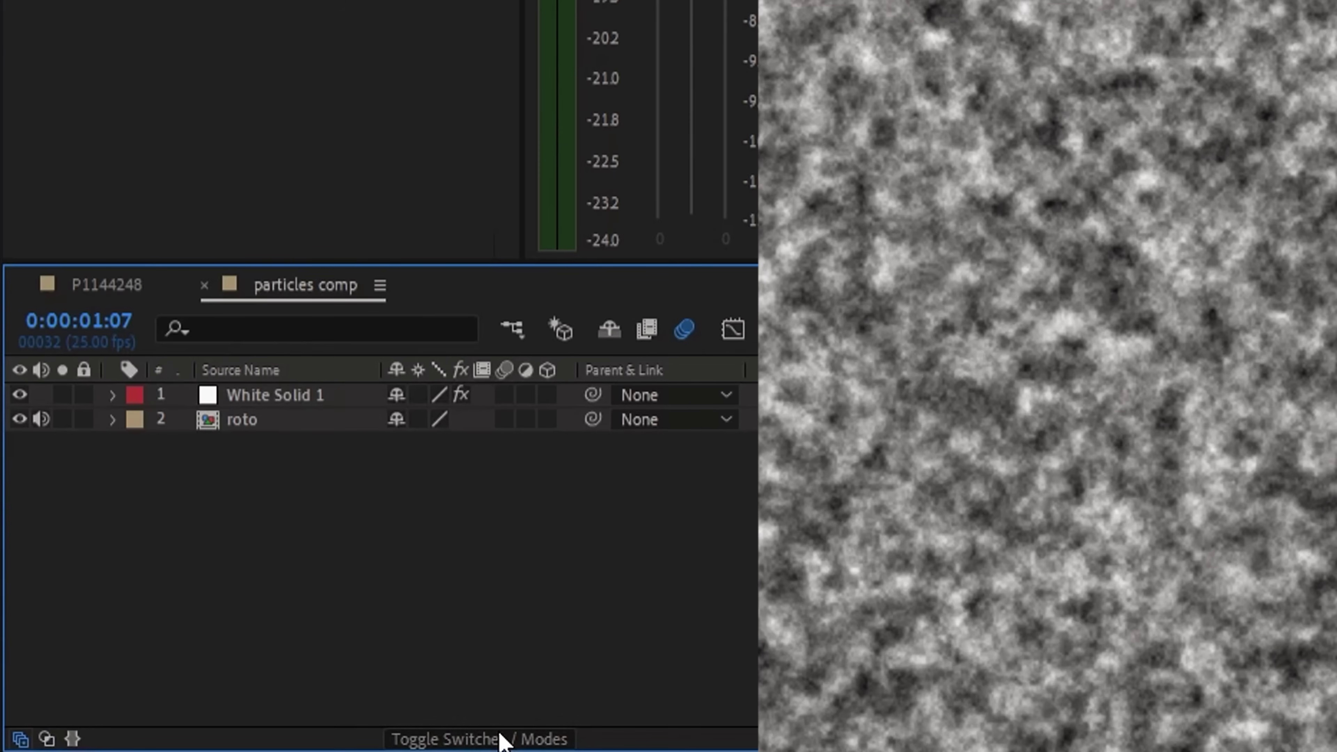
# Step: Set roto's TrkMat to Luma Matte, tune the noise, and preview the main P1144248 comp
pyautogui.click(503, 740)
pyautogui.click(531, 419)
pyautogui.click(537, 559)
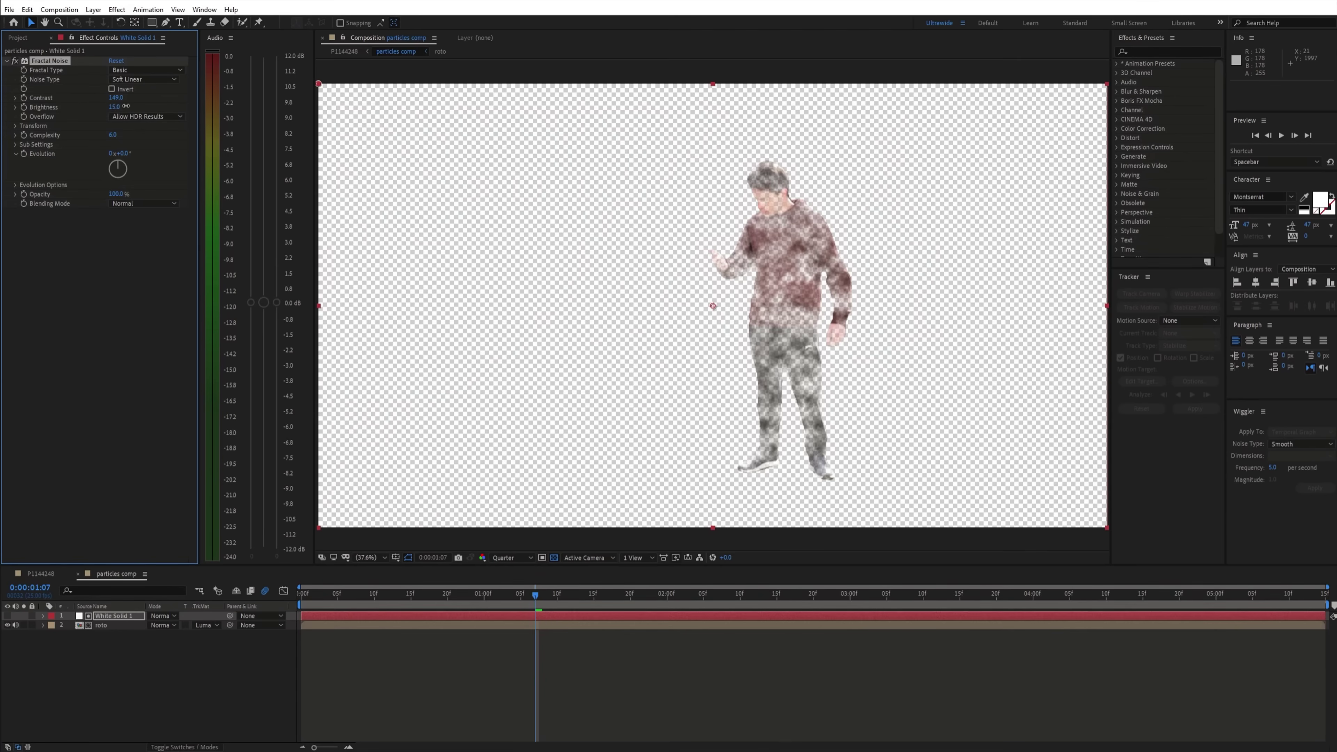
pyautogui.moveTo(122, 107); pyautogui.dragTo(130, 106)
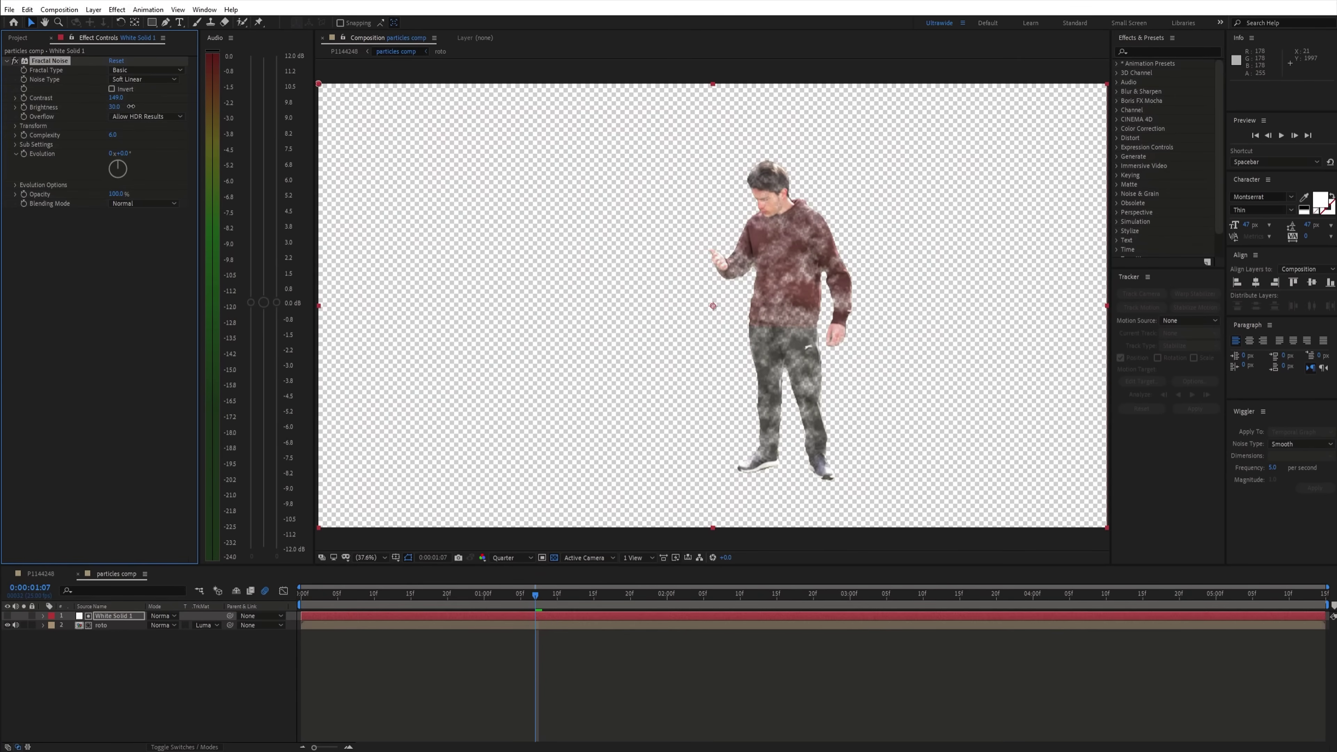
pyautogui.click(51, 574)
pyautogui.click(534, 592)
pyautogui.press('space')
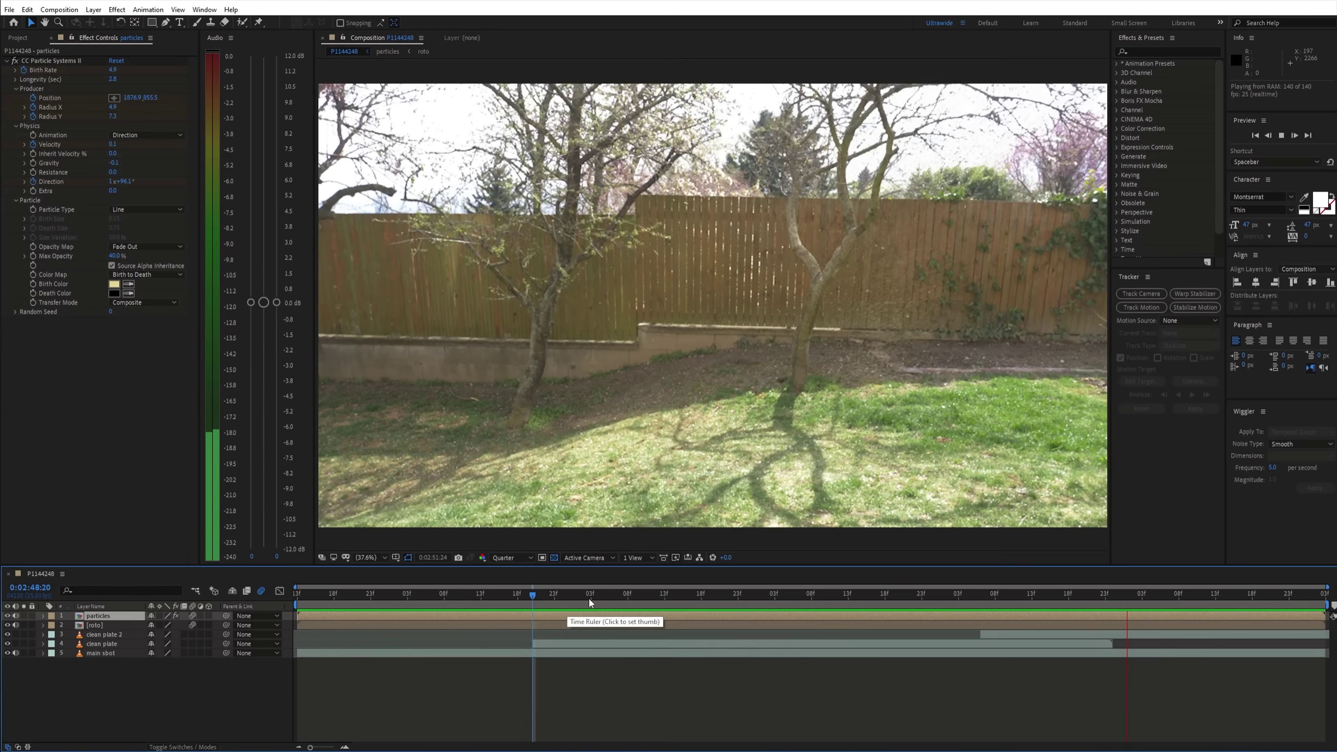
# Step: Duplicate the particles layer and move to 0:02:50:22 to check the new emitter
pyautogui.press('space')
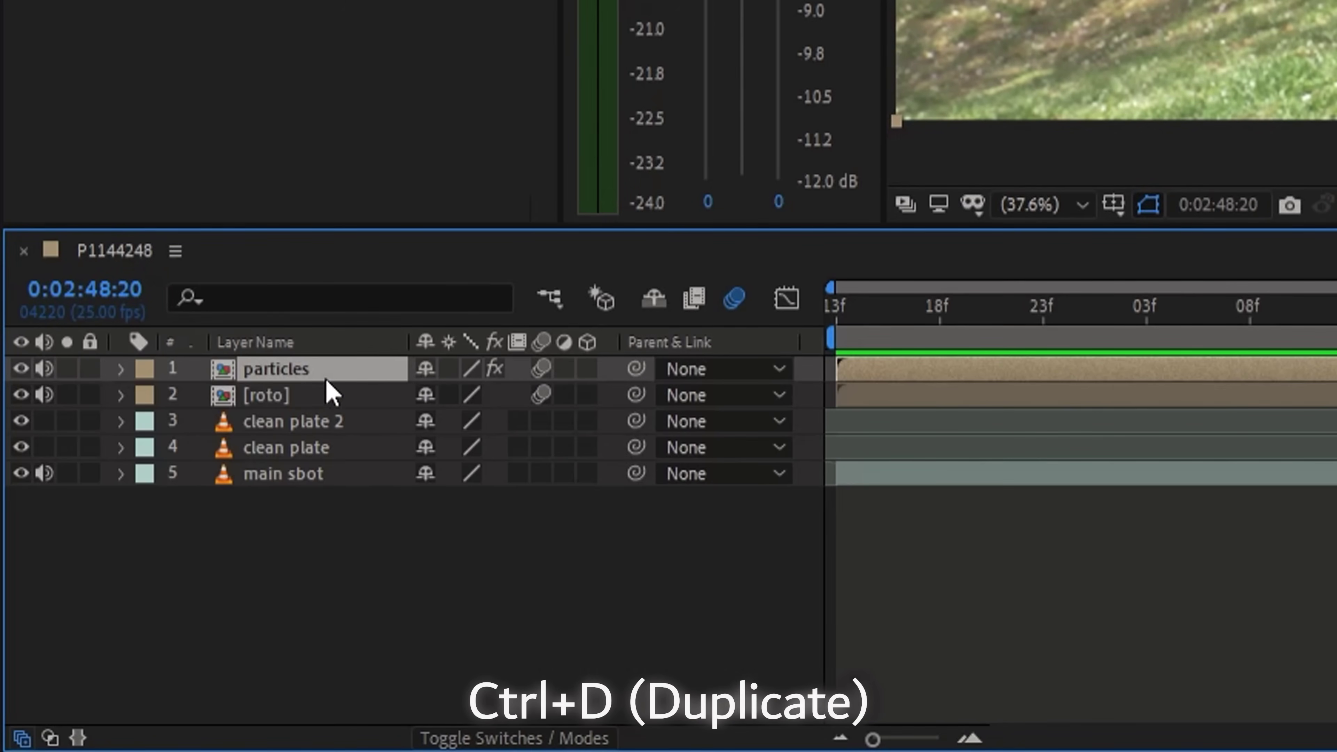
pyautogui.hotkey('ctrl', 'd')
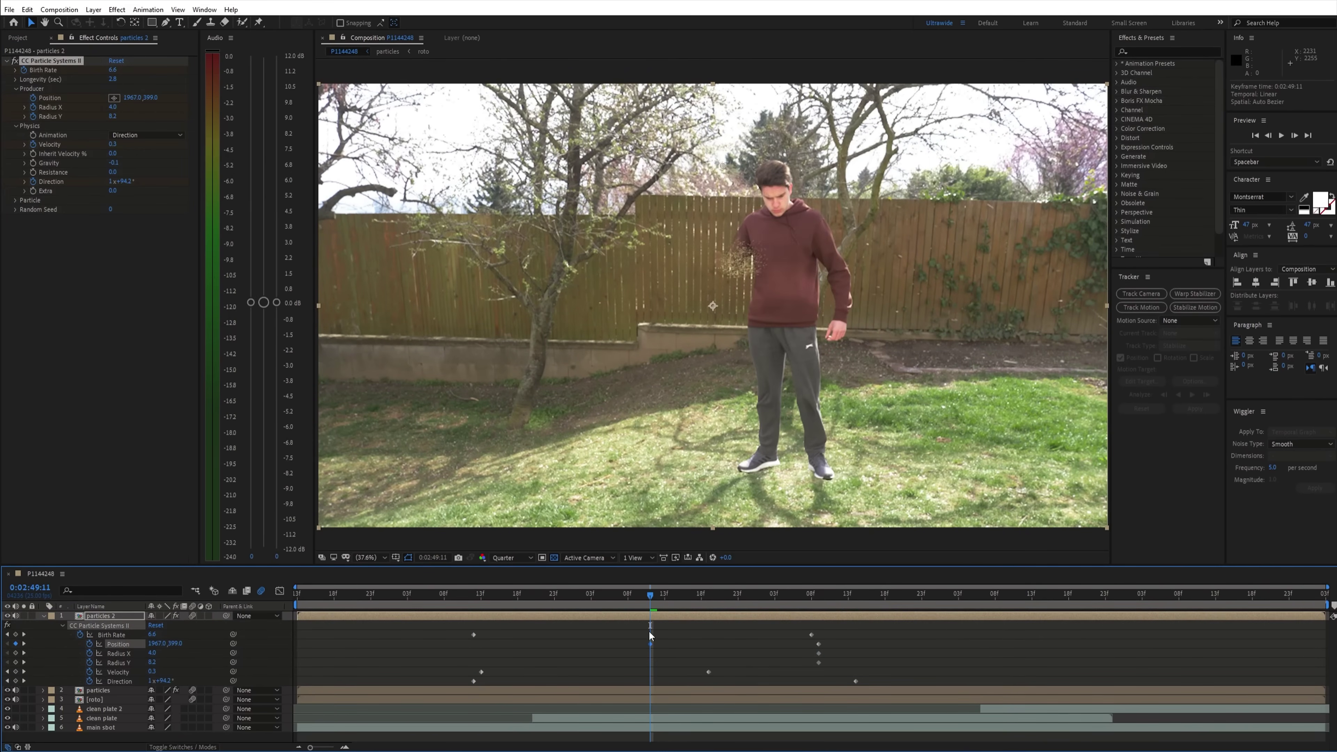
pyautogui.moveTo(651, 594); pyautogui.dragTo(995, 603)
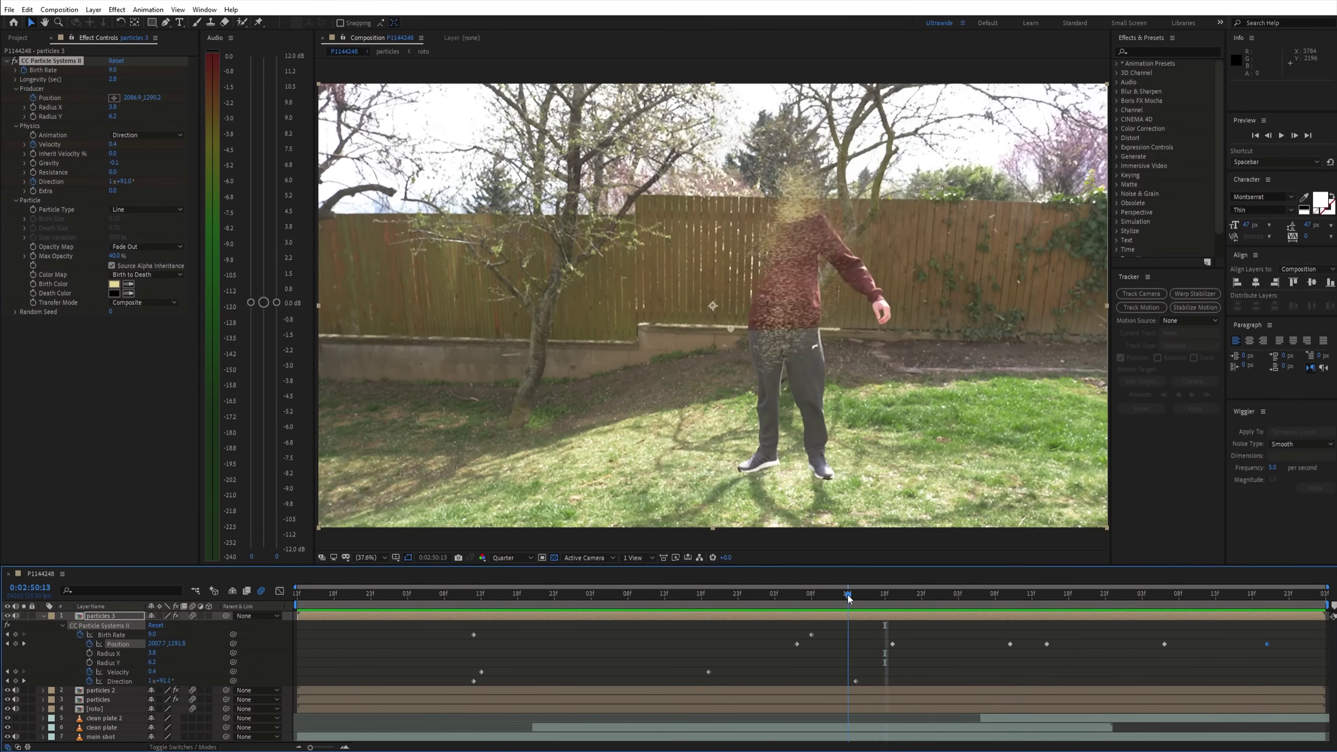
pyautogui.click(917, 594)
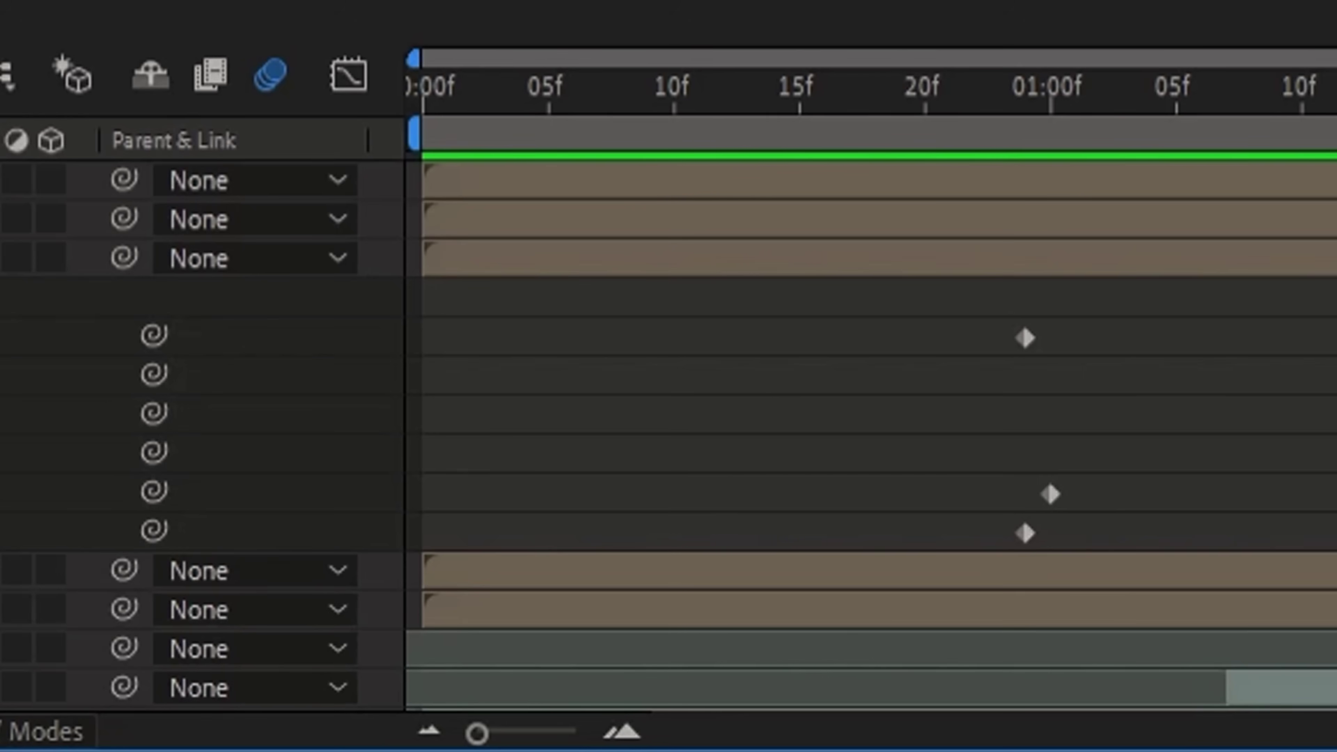
# Step: Add a wiggle(12,25) expression to the particle Direction and preview the dissolve
pyautogui.hotkey('alt', 'shift', '=')
pyautogui.write('wiggle()')
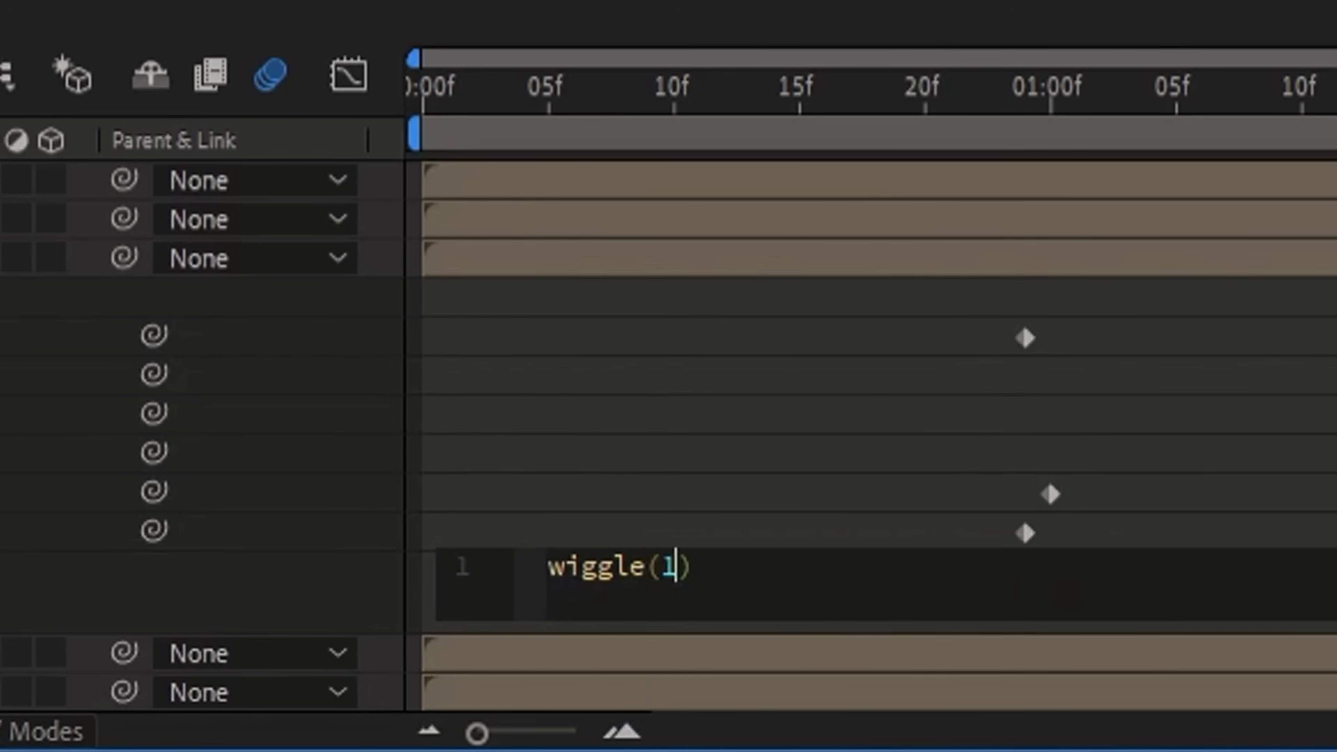
pyautogui.press('KP_Enter')
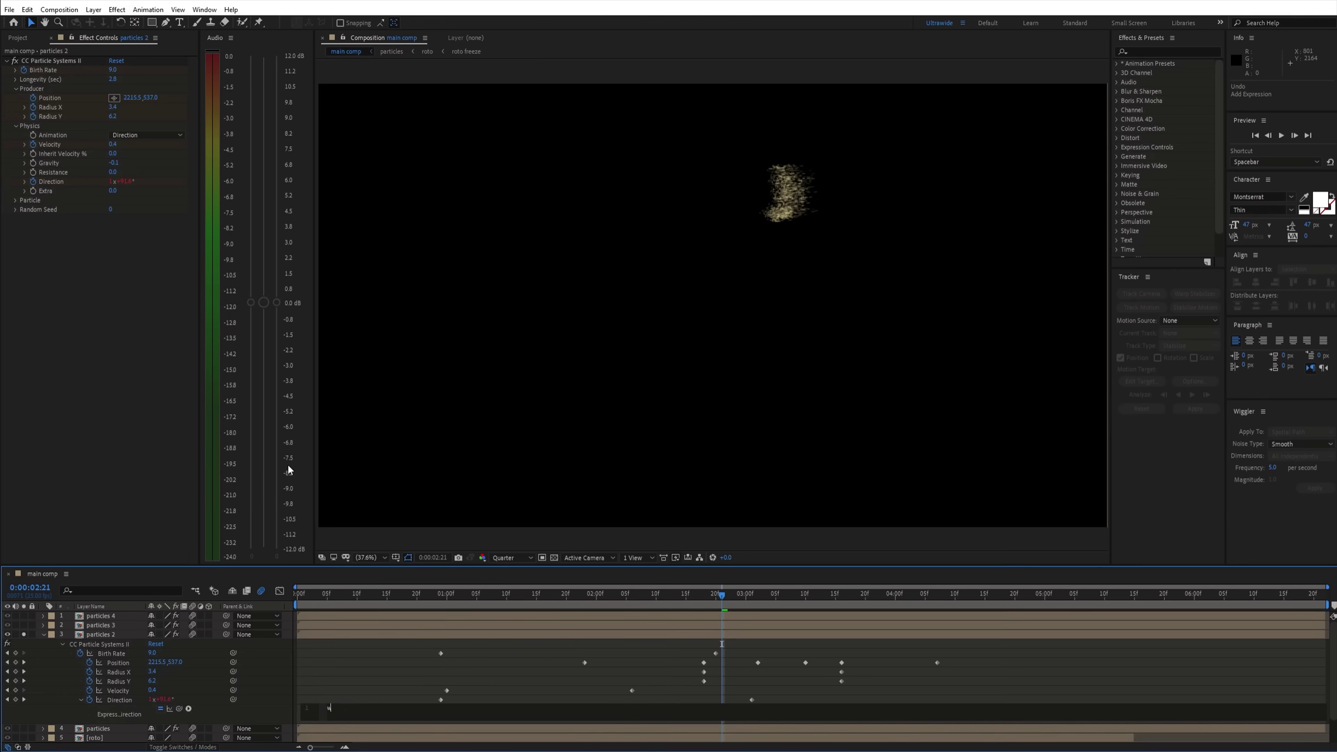
pyautogui.write('12,25')
pyautogui.press('KP_Enter')
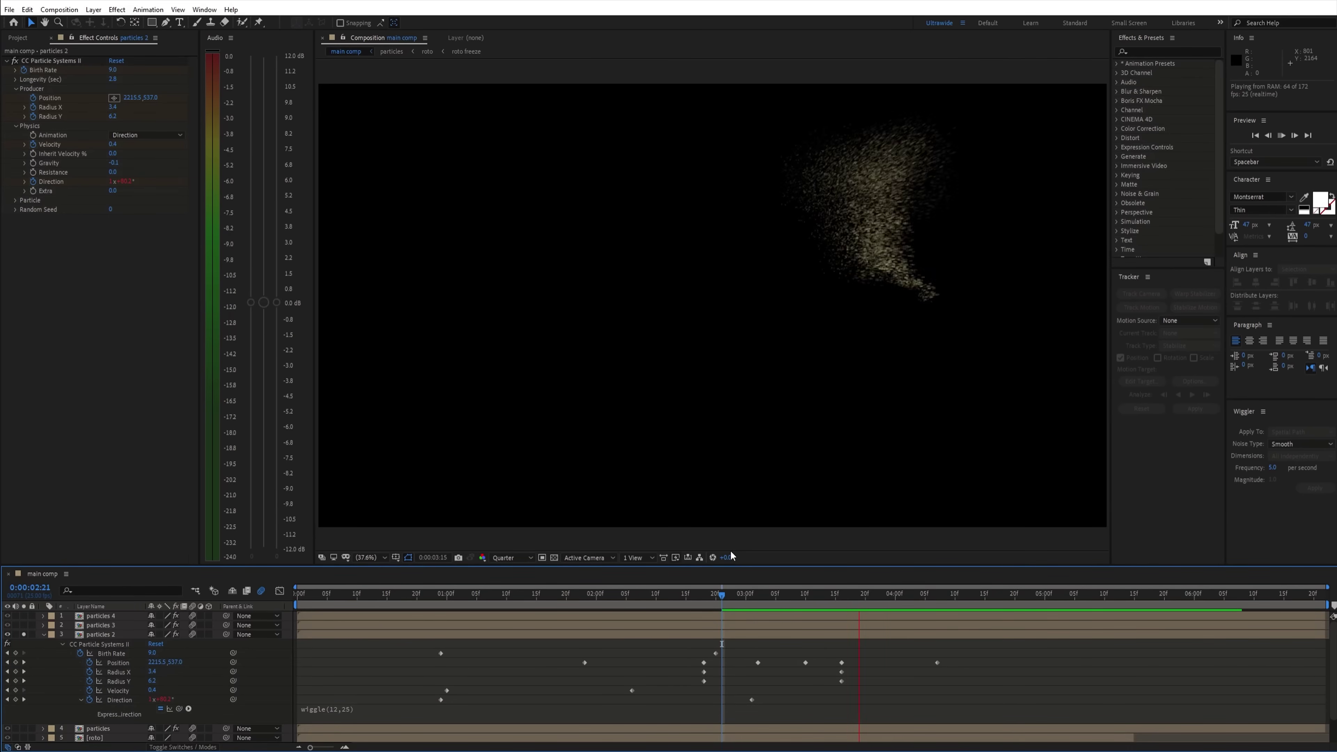
pyautogui.press('space')
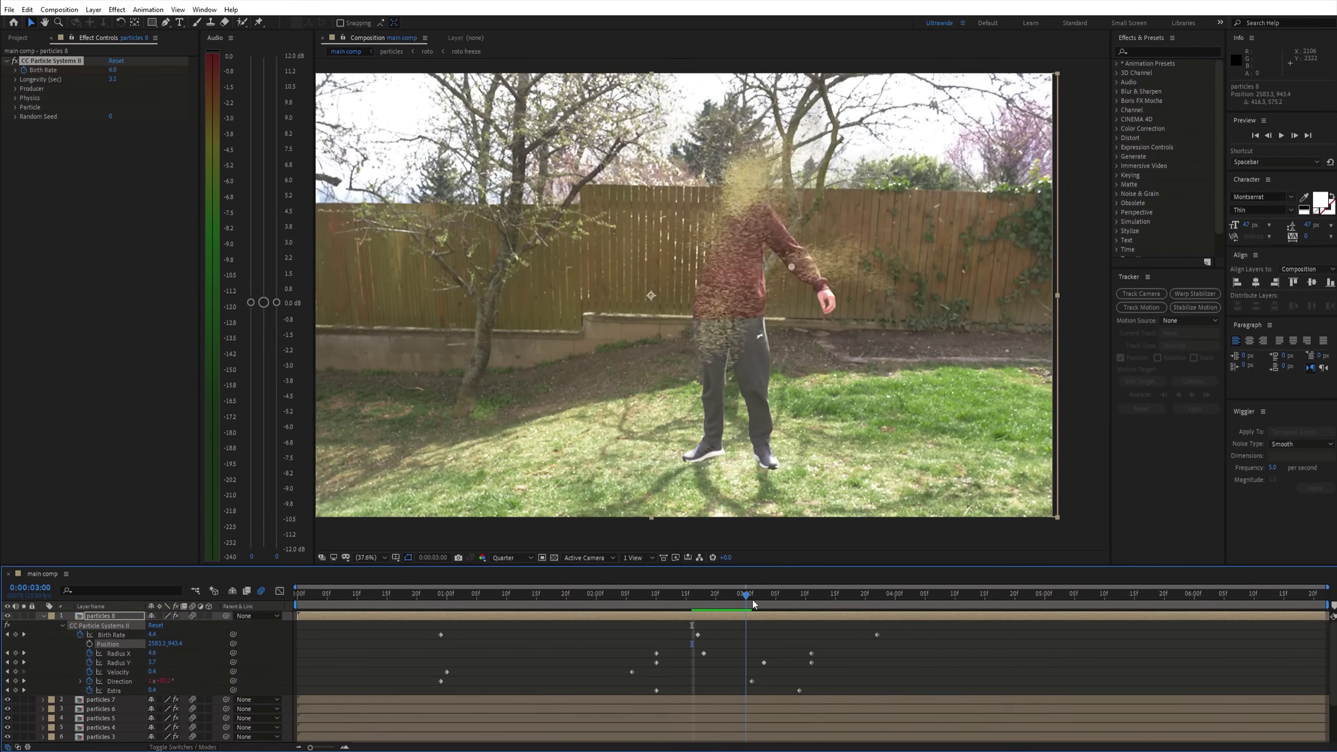
pyautogui.press('space')
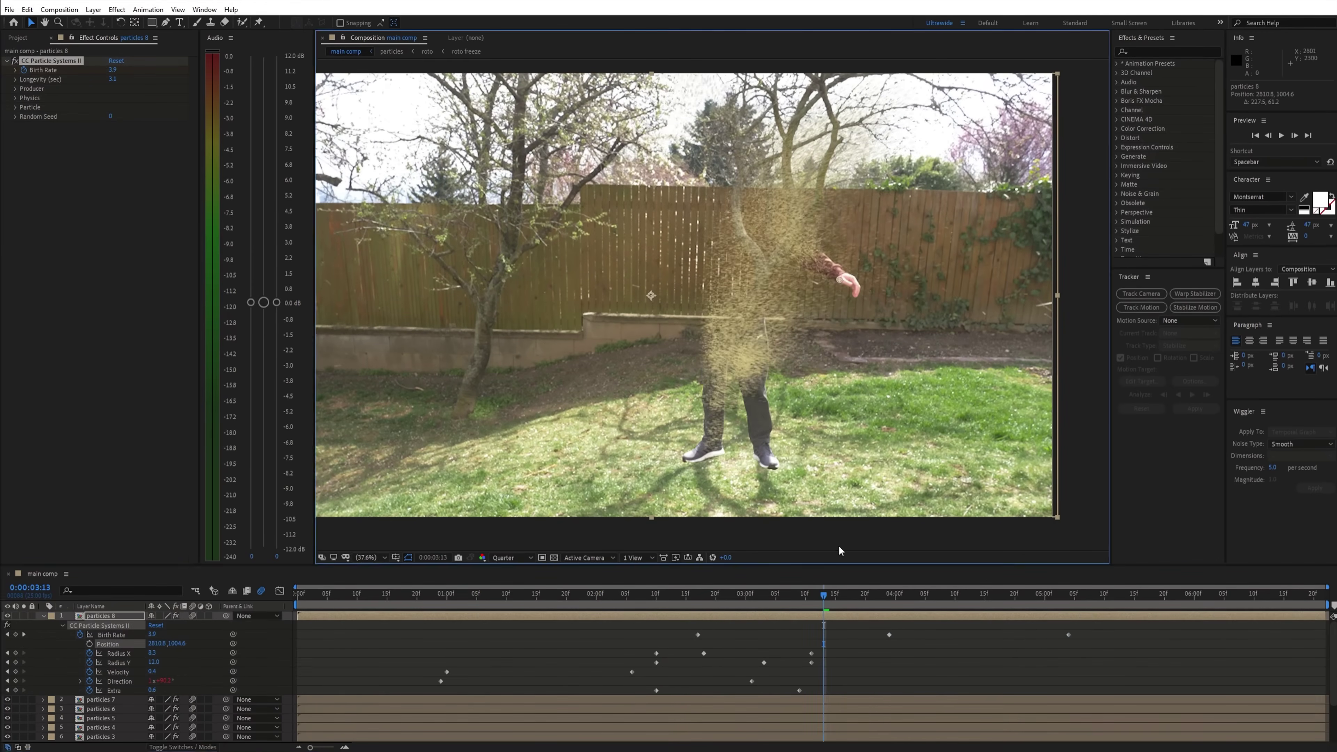
pyautogui.press('space')
pyautogui.click(783, 598)
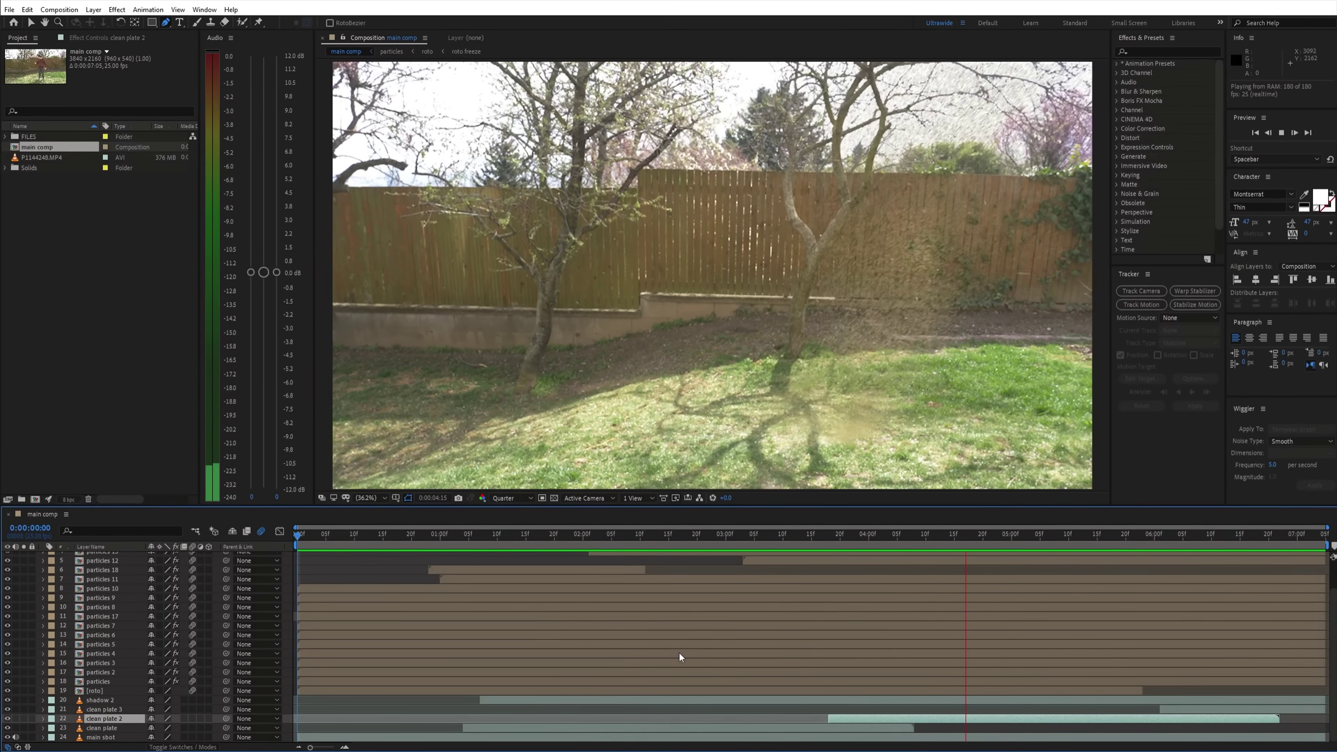
# Step: Add Adjustment Layer 1 on top of the main comp and apply Lumetri Color to it
pyautogui.rightClick(220, 570)
pyautogui.moveTo(241, 577)
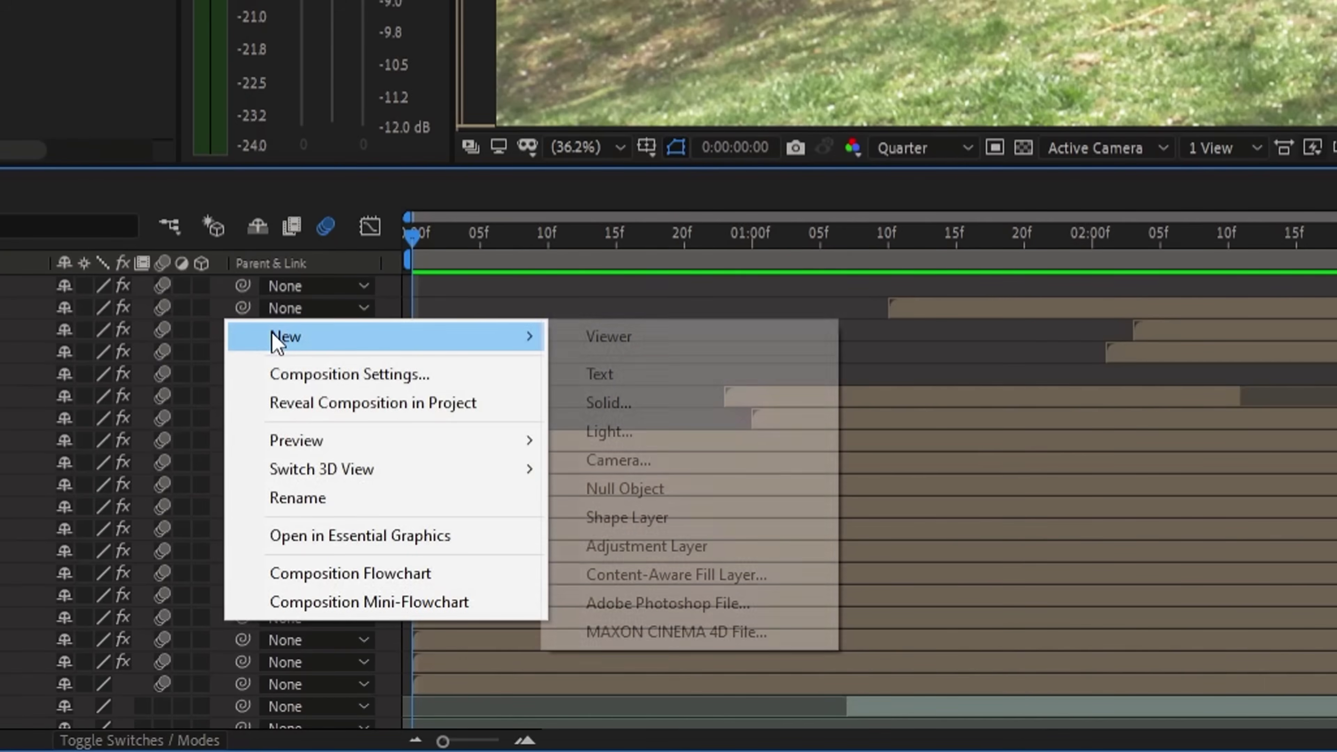
pyautogui.click(396, 665)
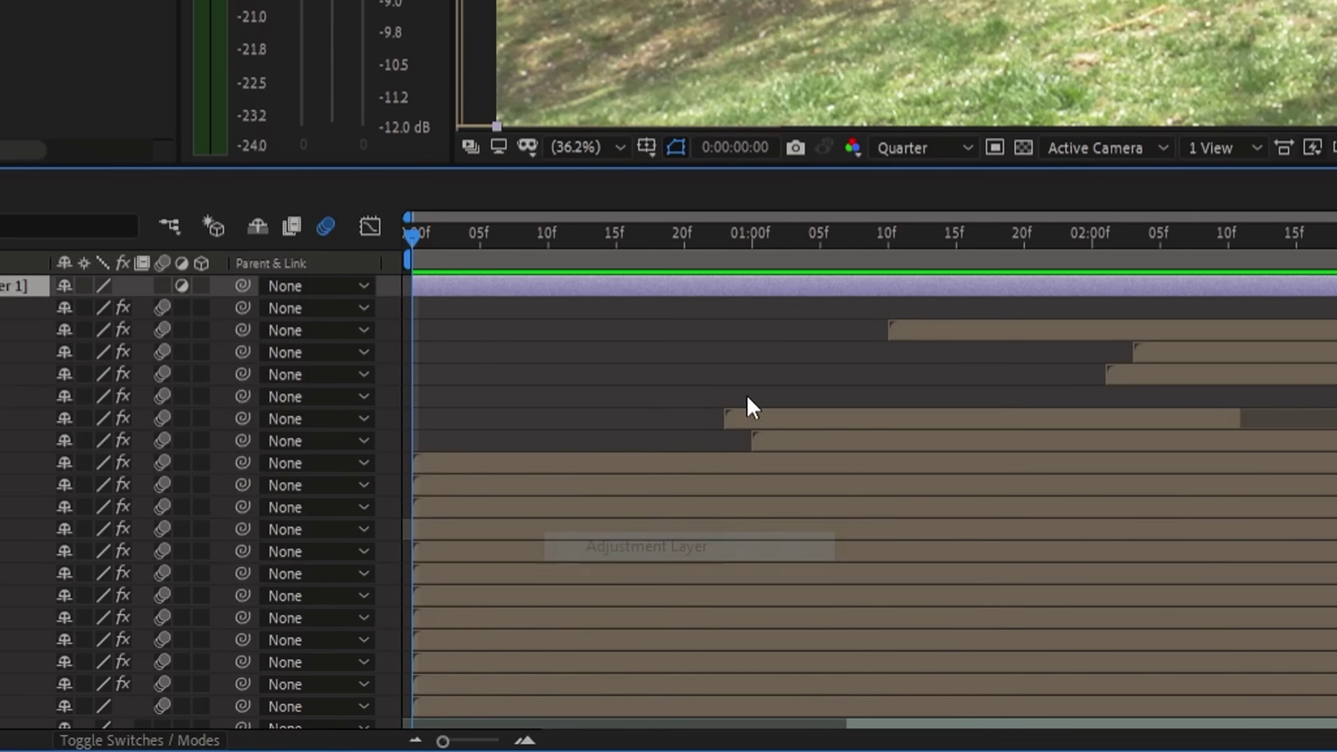
pyautogui.hotkey('ctrl', 'space')
pyautogui.write('lumetr')
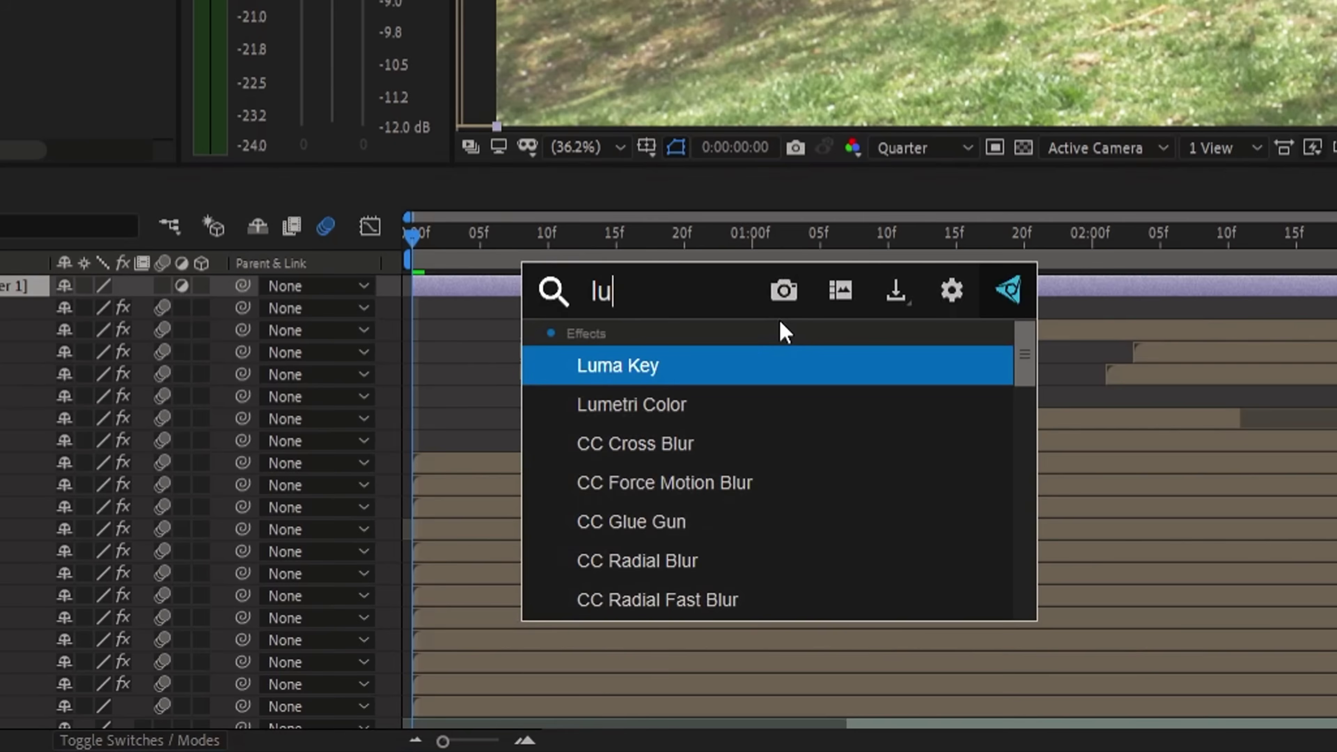
pyautogui.press('Return')
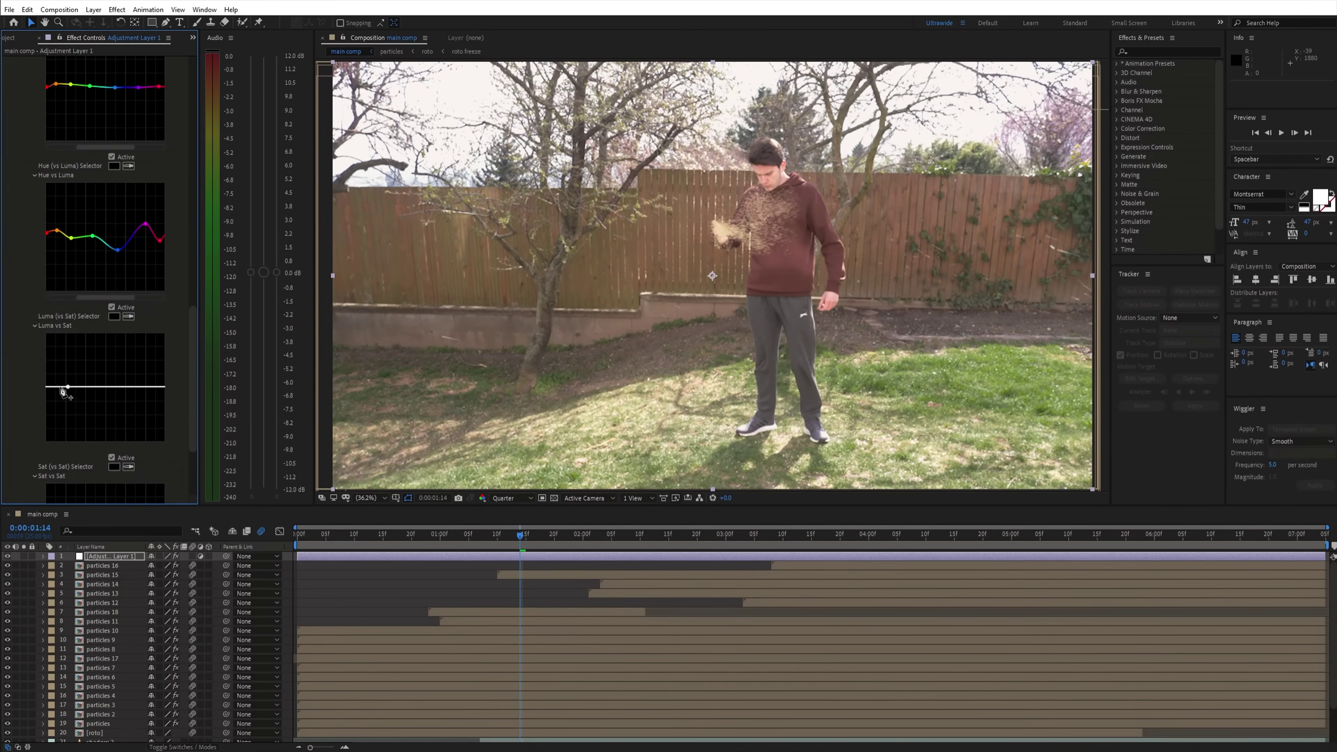
pyautogui.scroll(10, 100, 263)
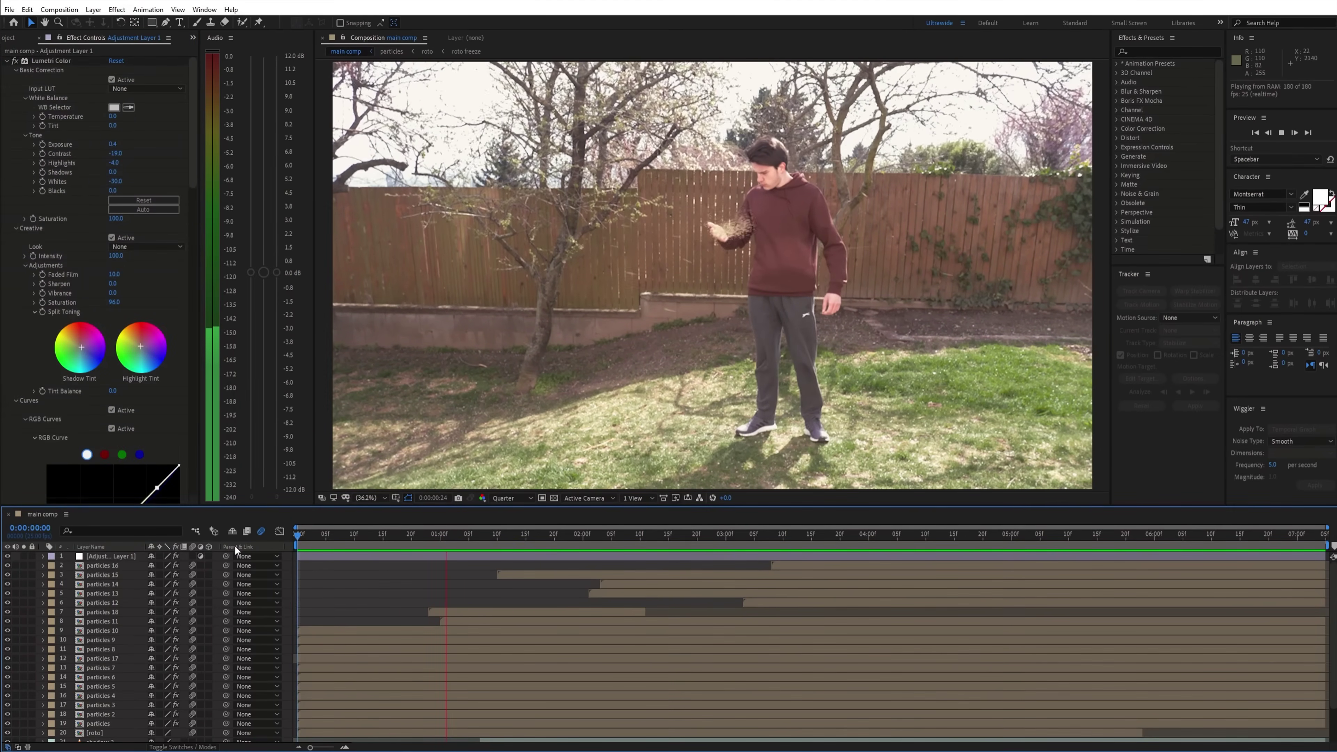